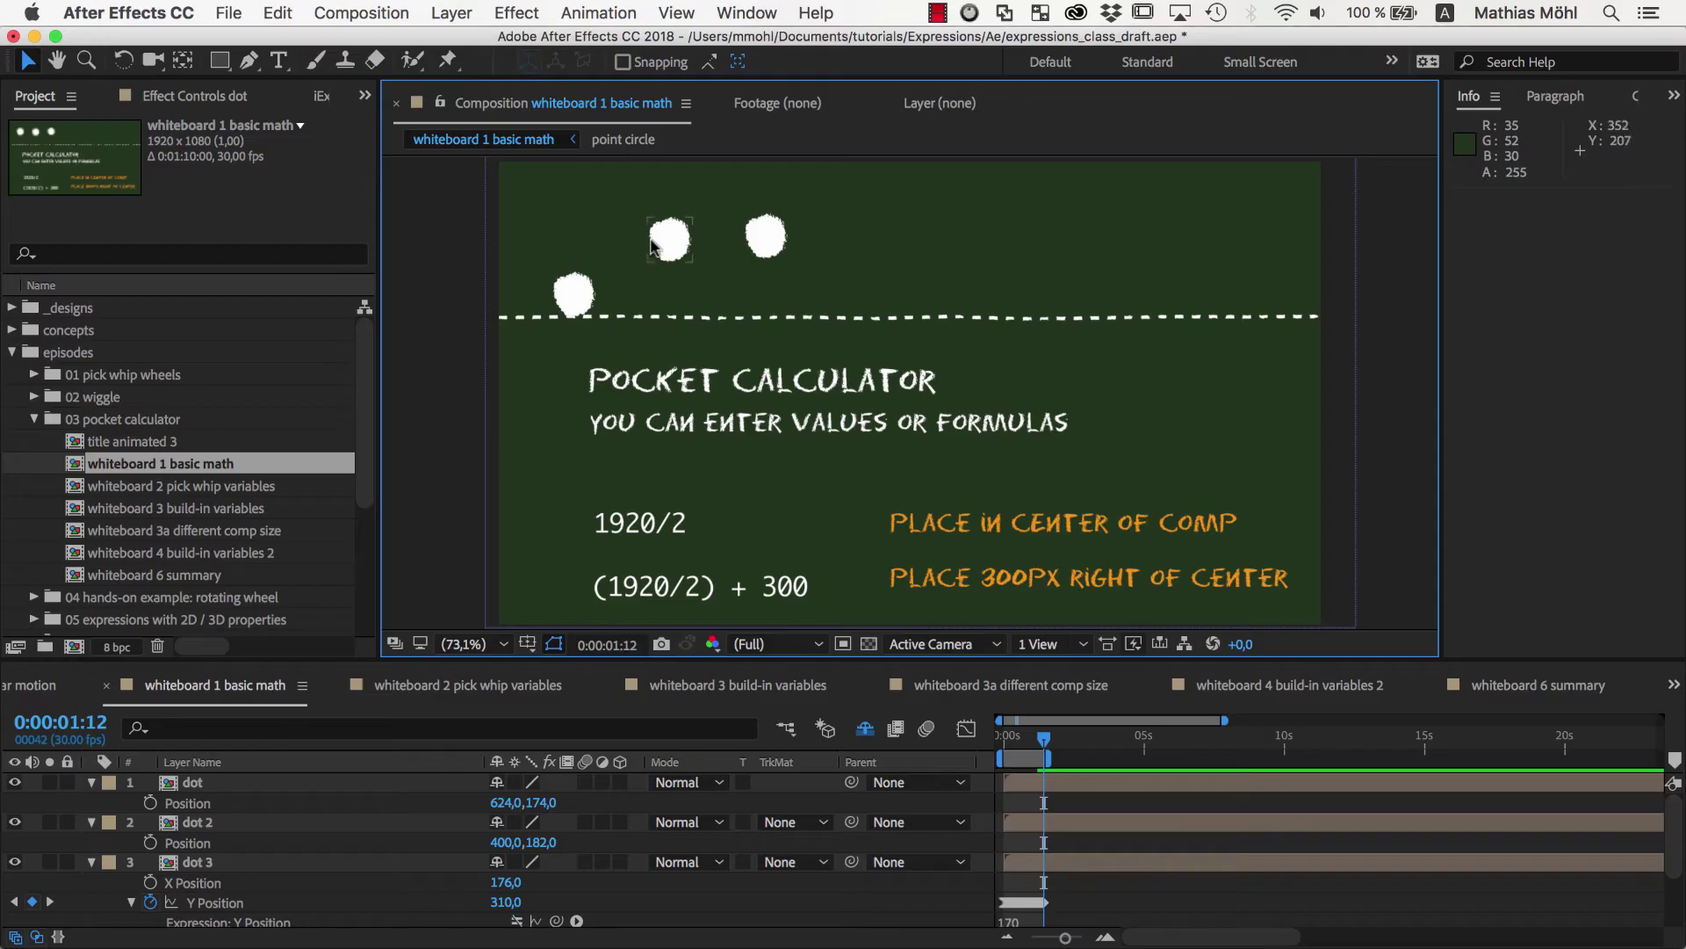
Separate dot and dot 2's Position into X and Y (dot 624,174; dot 2 400,182)
click(665, 239)
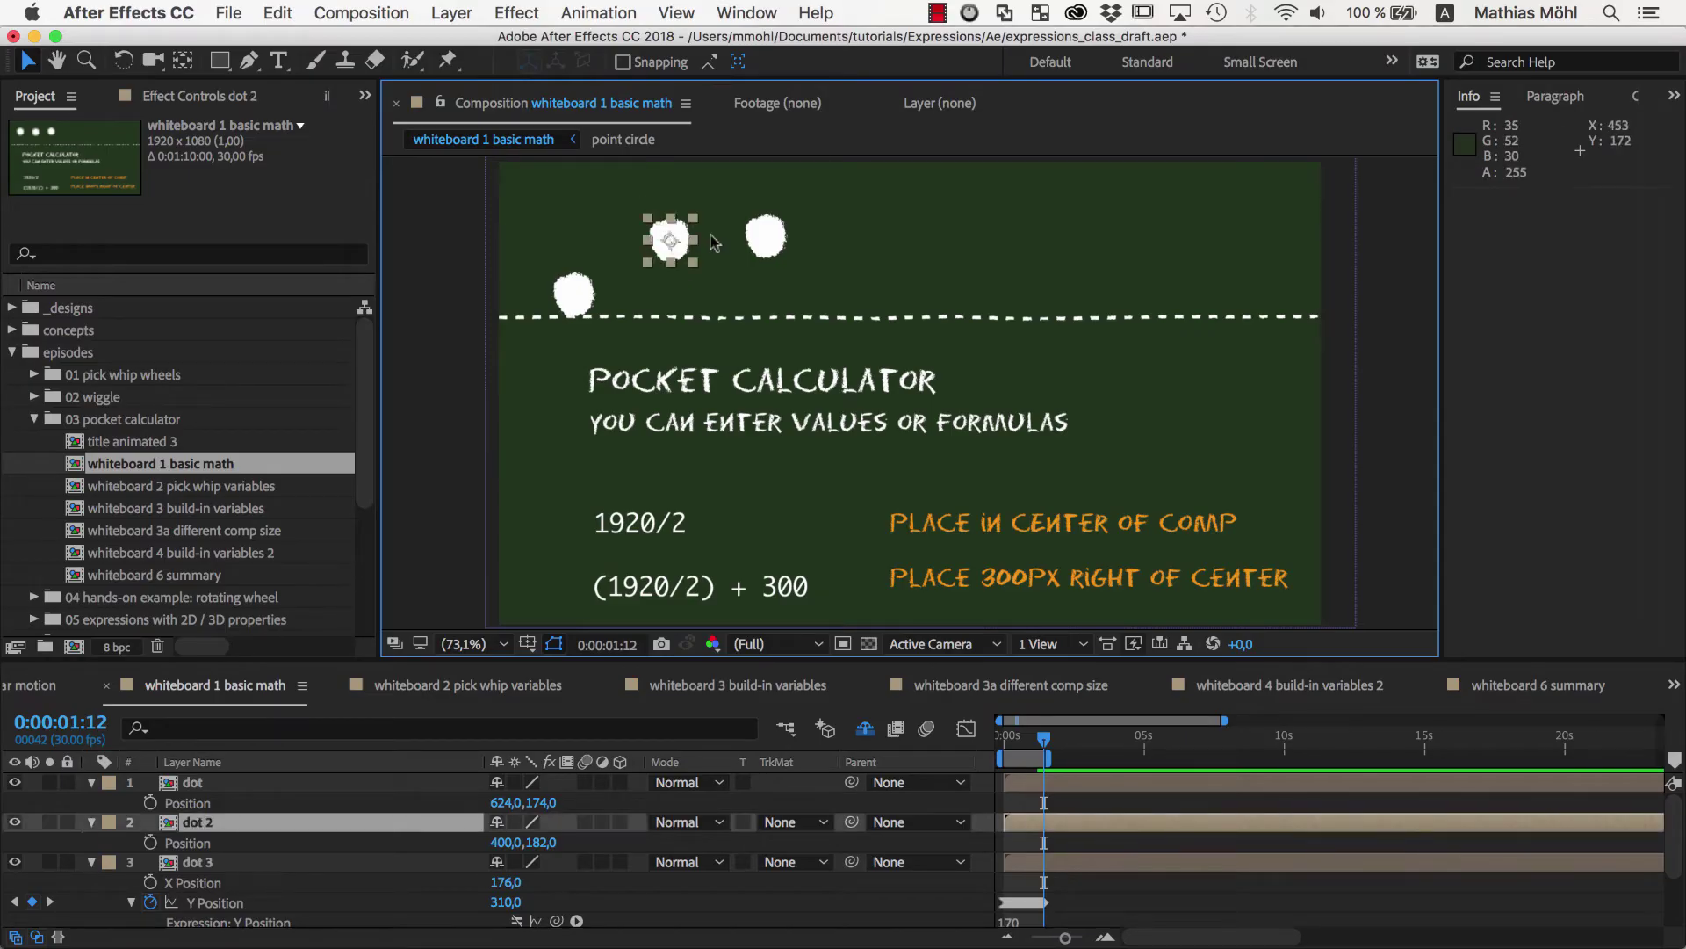
shift+click(764, 240)
click(204, 805)
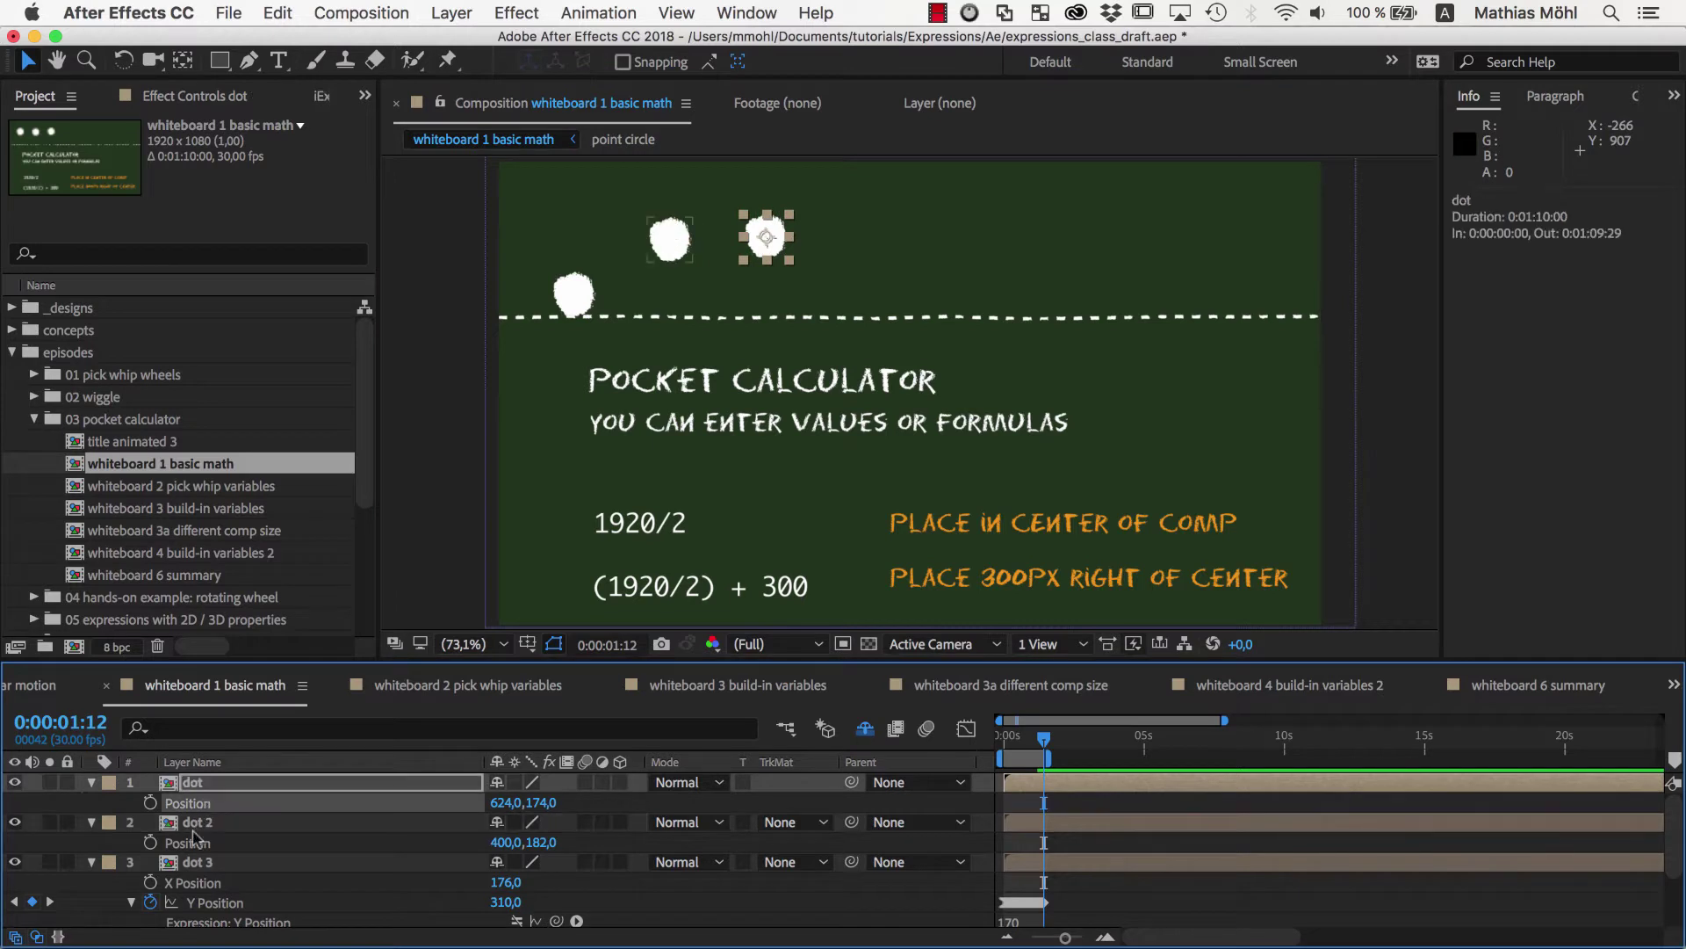
shift+click(193, 844)
right_click(193, 845)
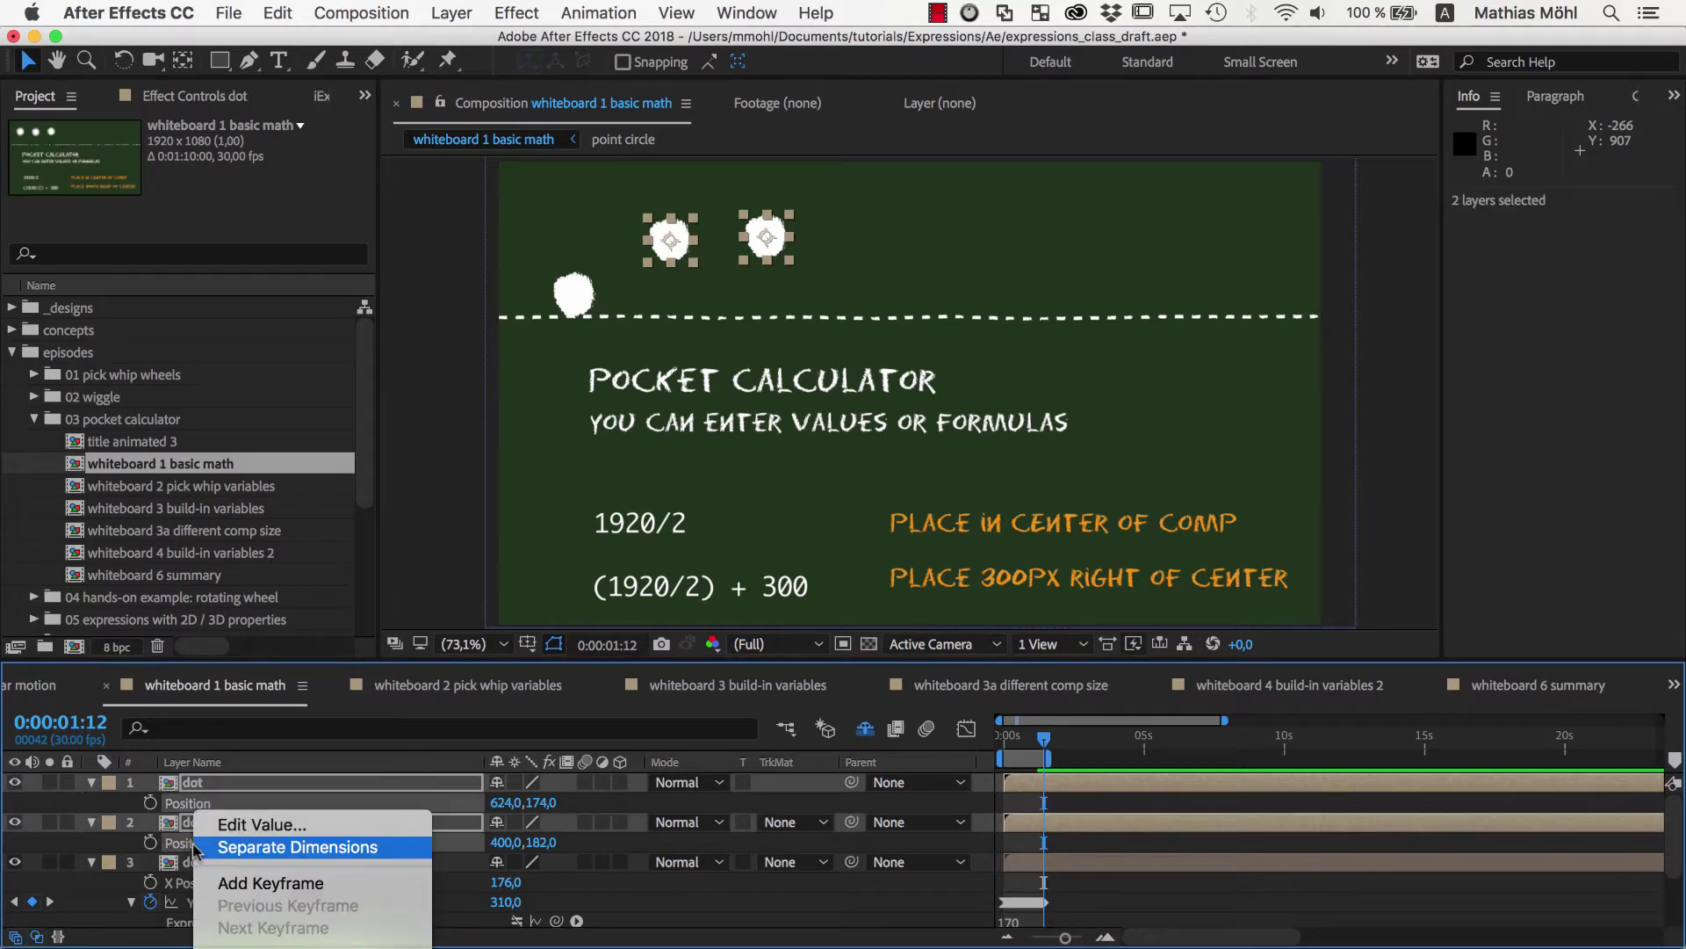
click(309, 849)
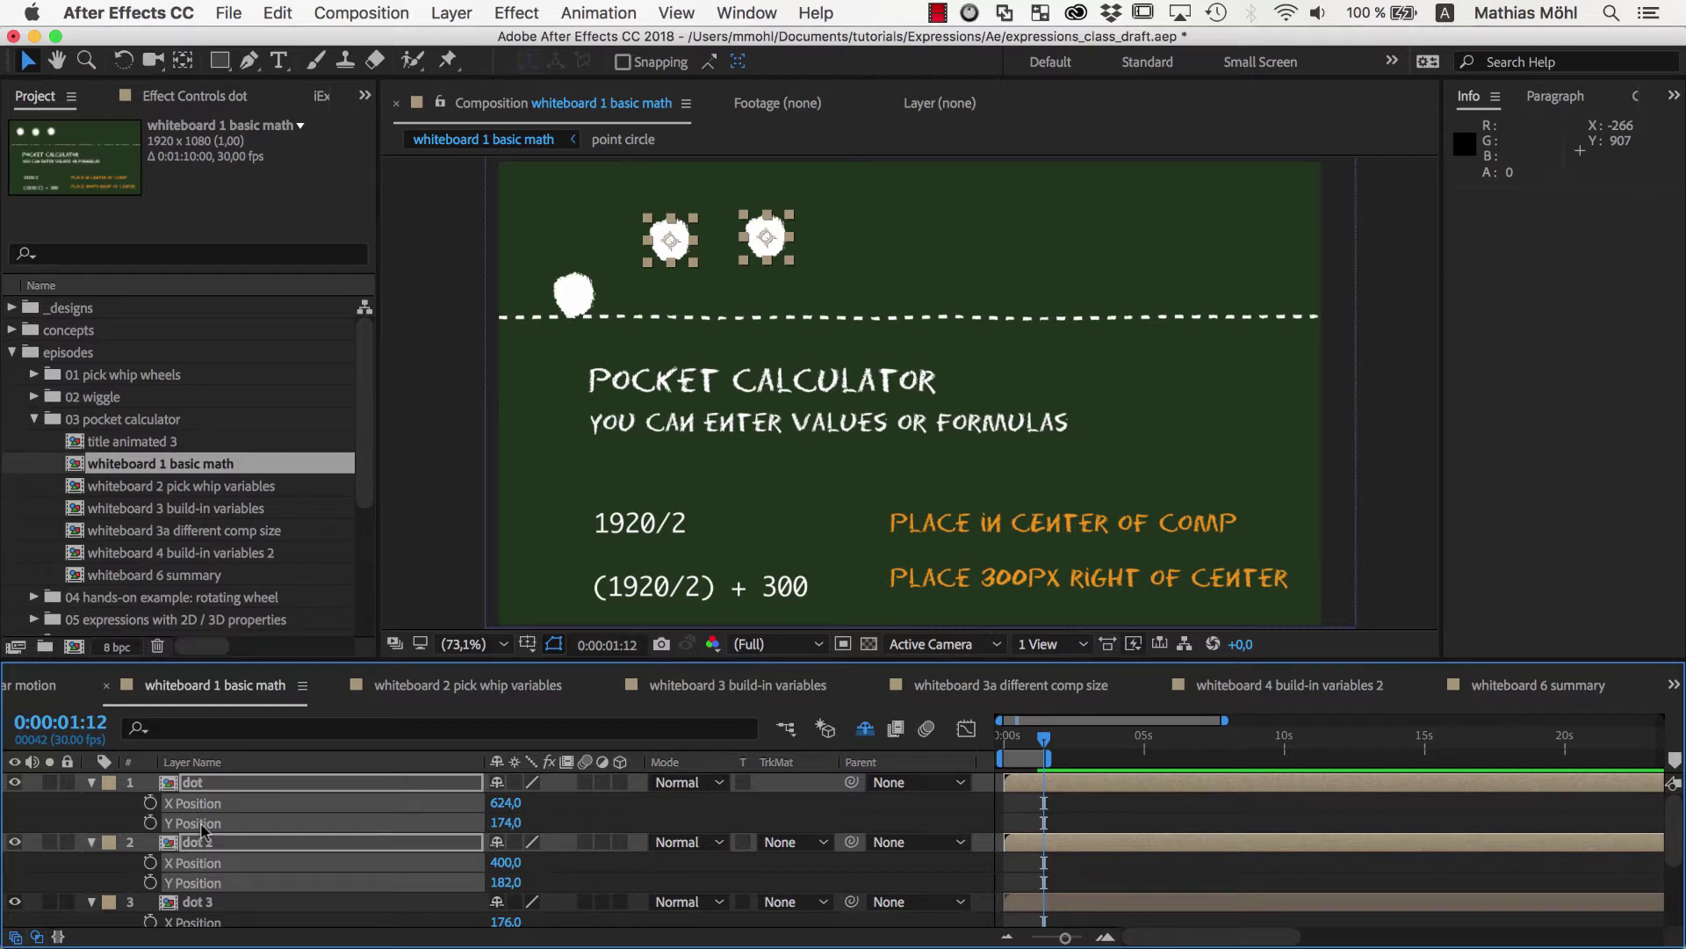
key(F2)
click(772, 241)
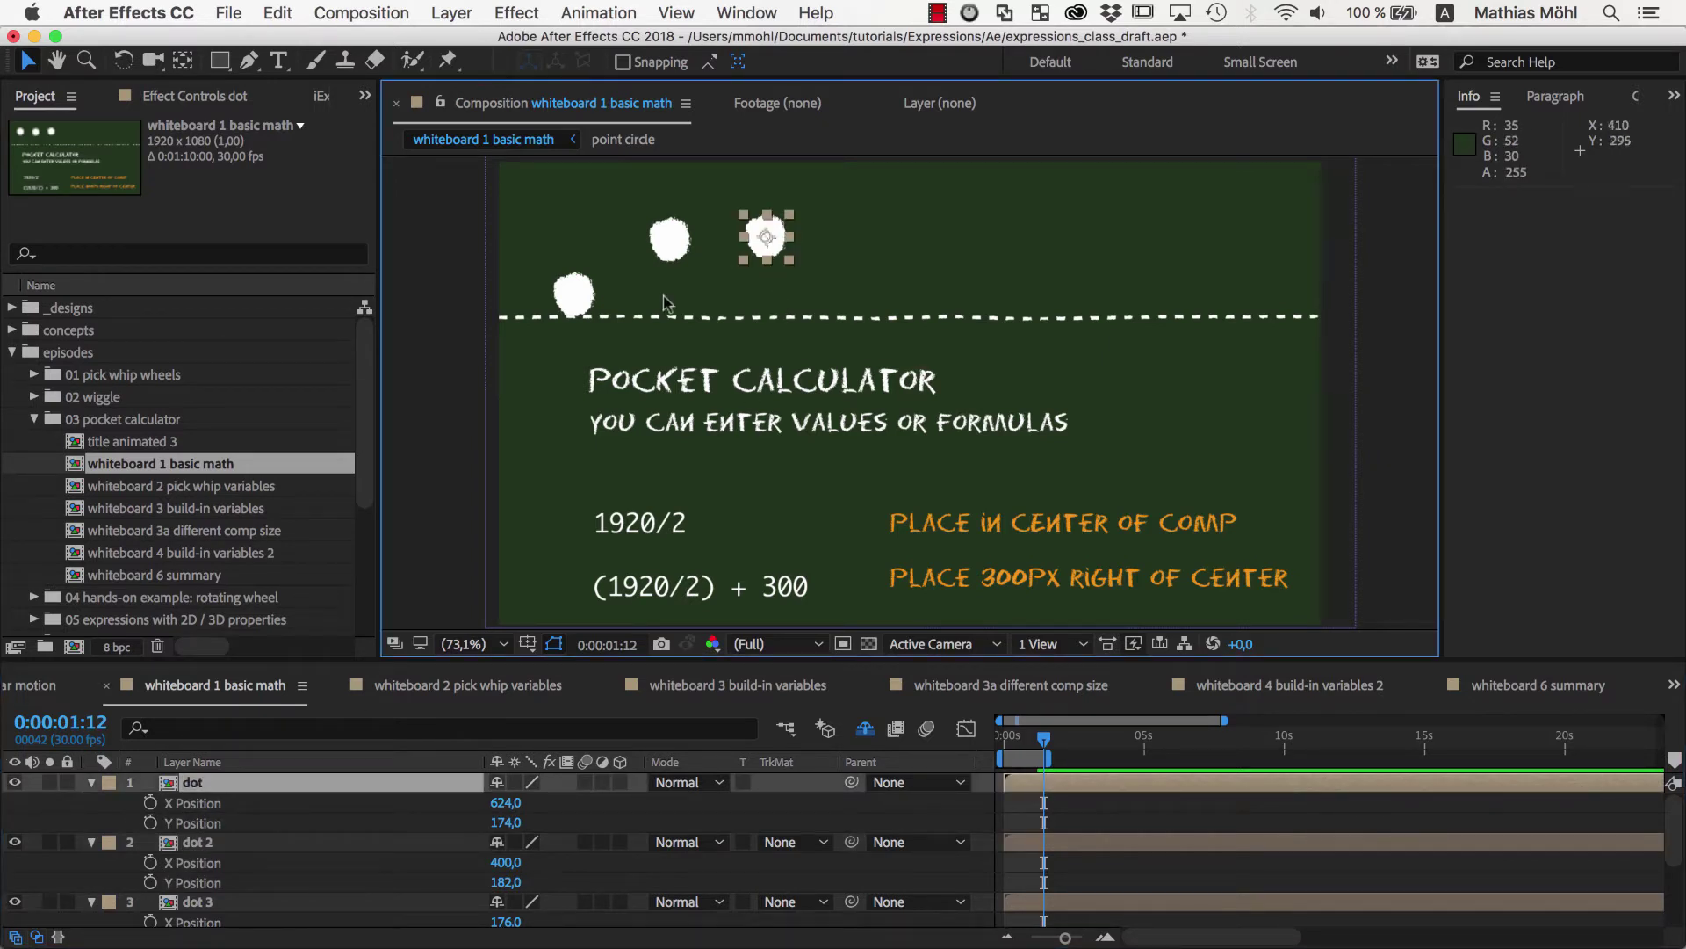
Give dot's X Position the expression 1920/2, centring it at 960
alt+click(150, 805)
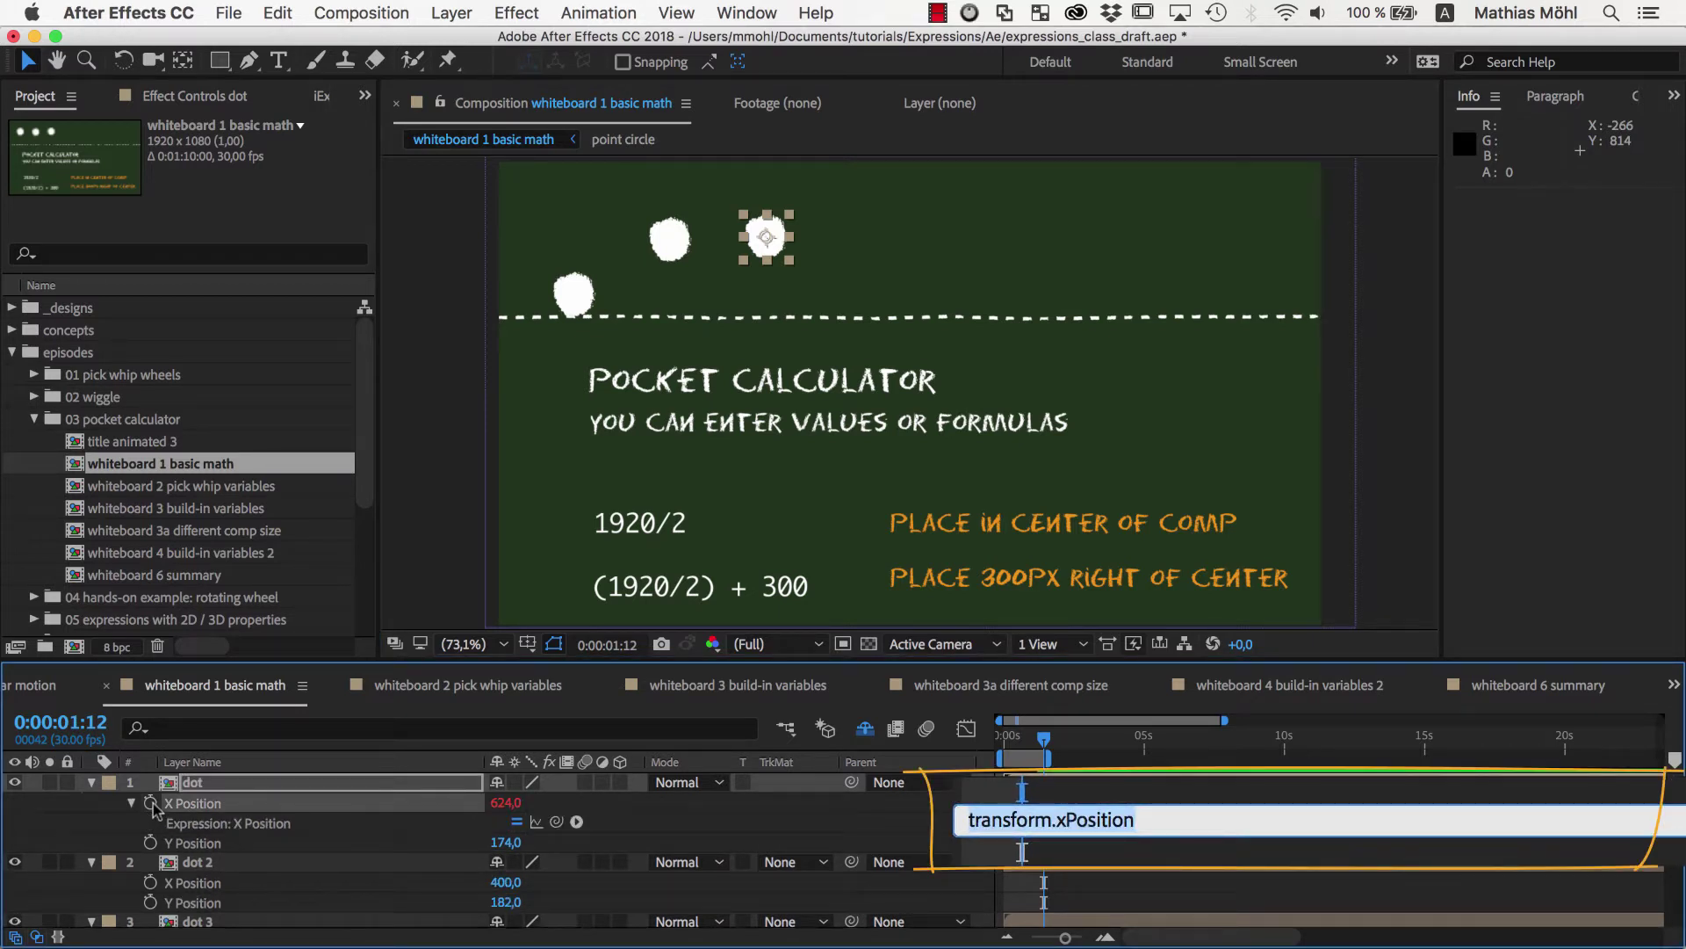
text(19)
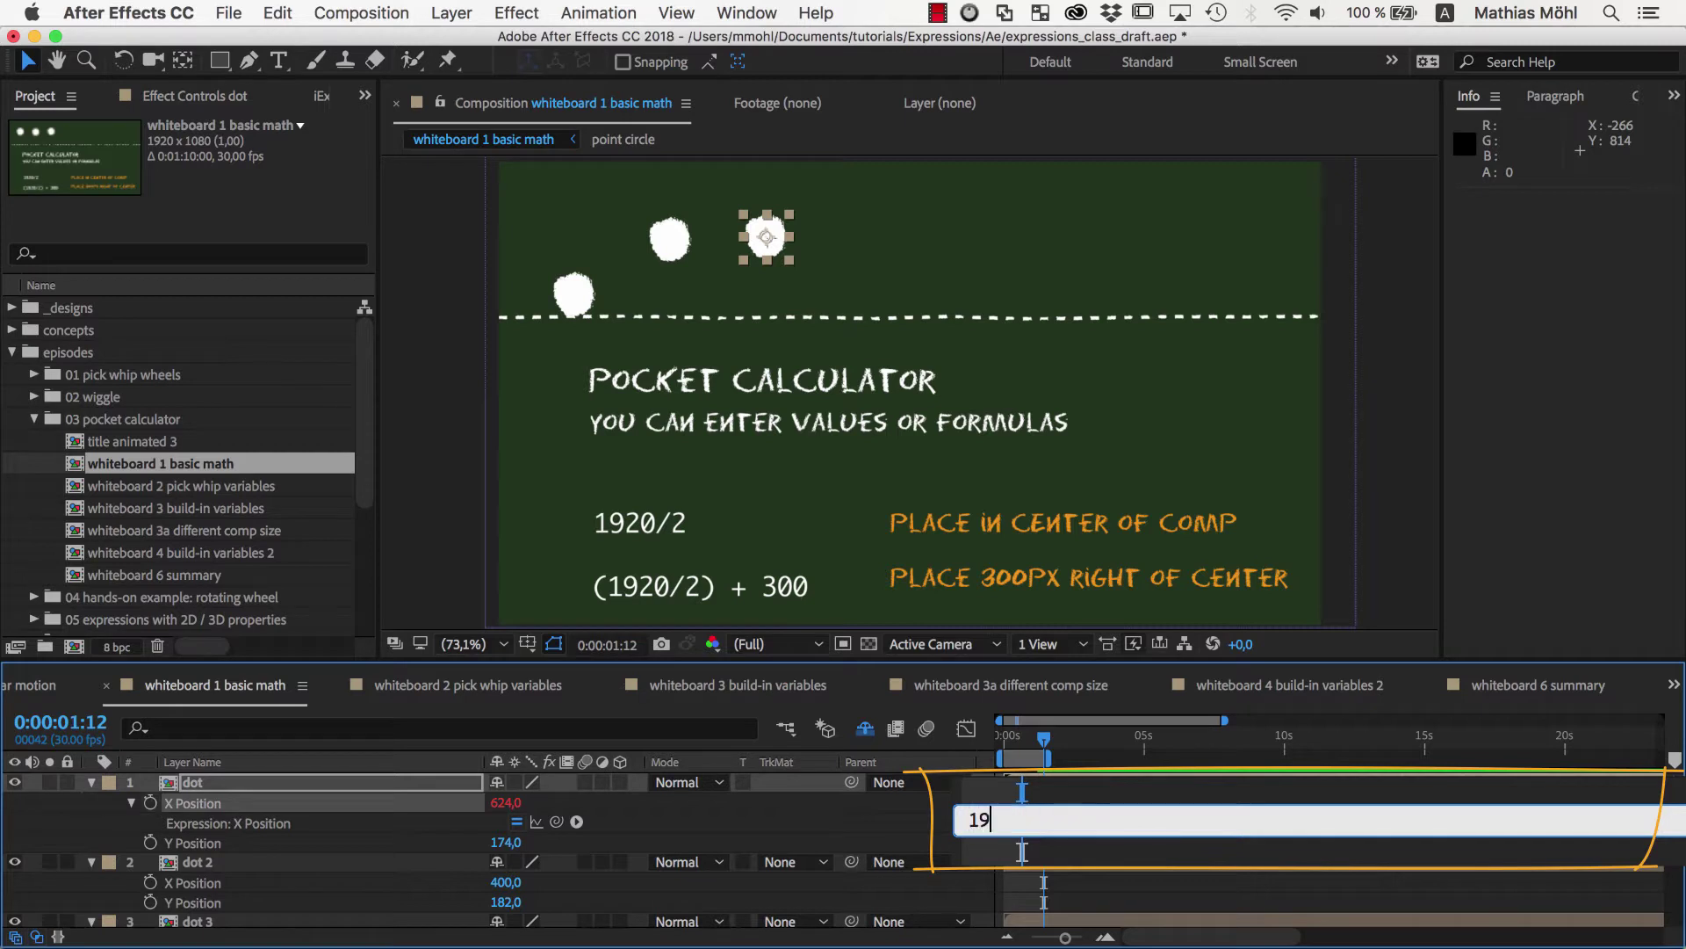
text(20)
text(/2)
click(977, 830)
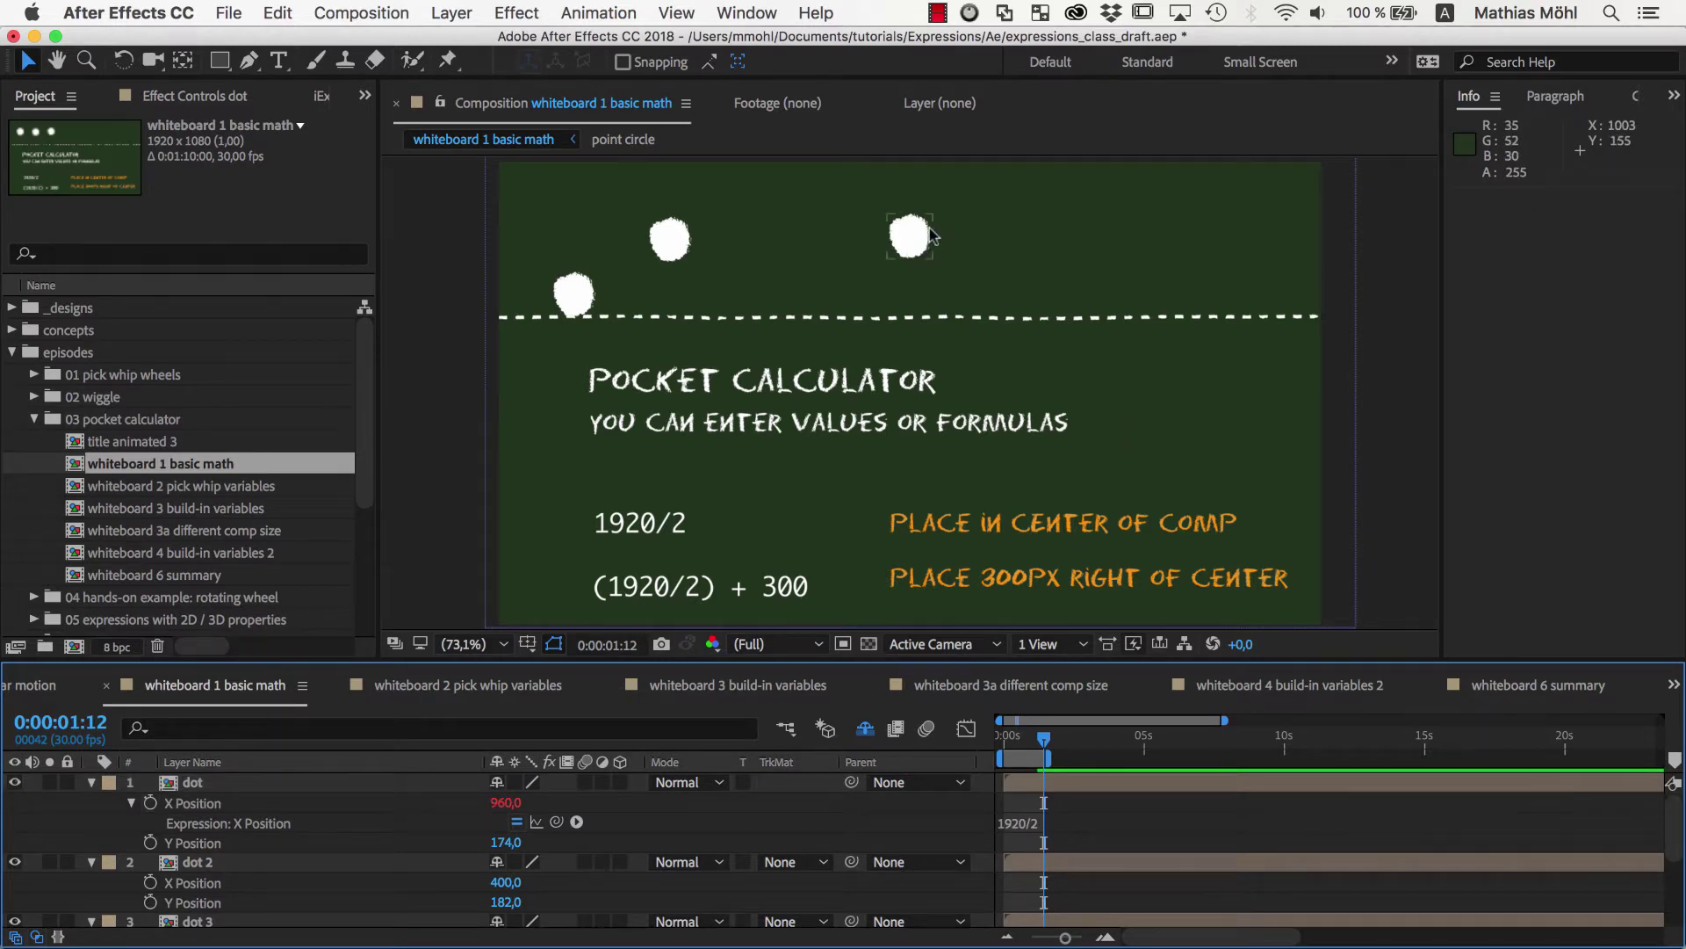
click(670, 239)
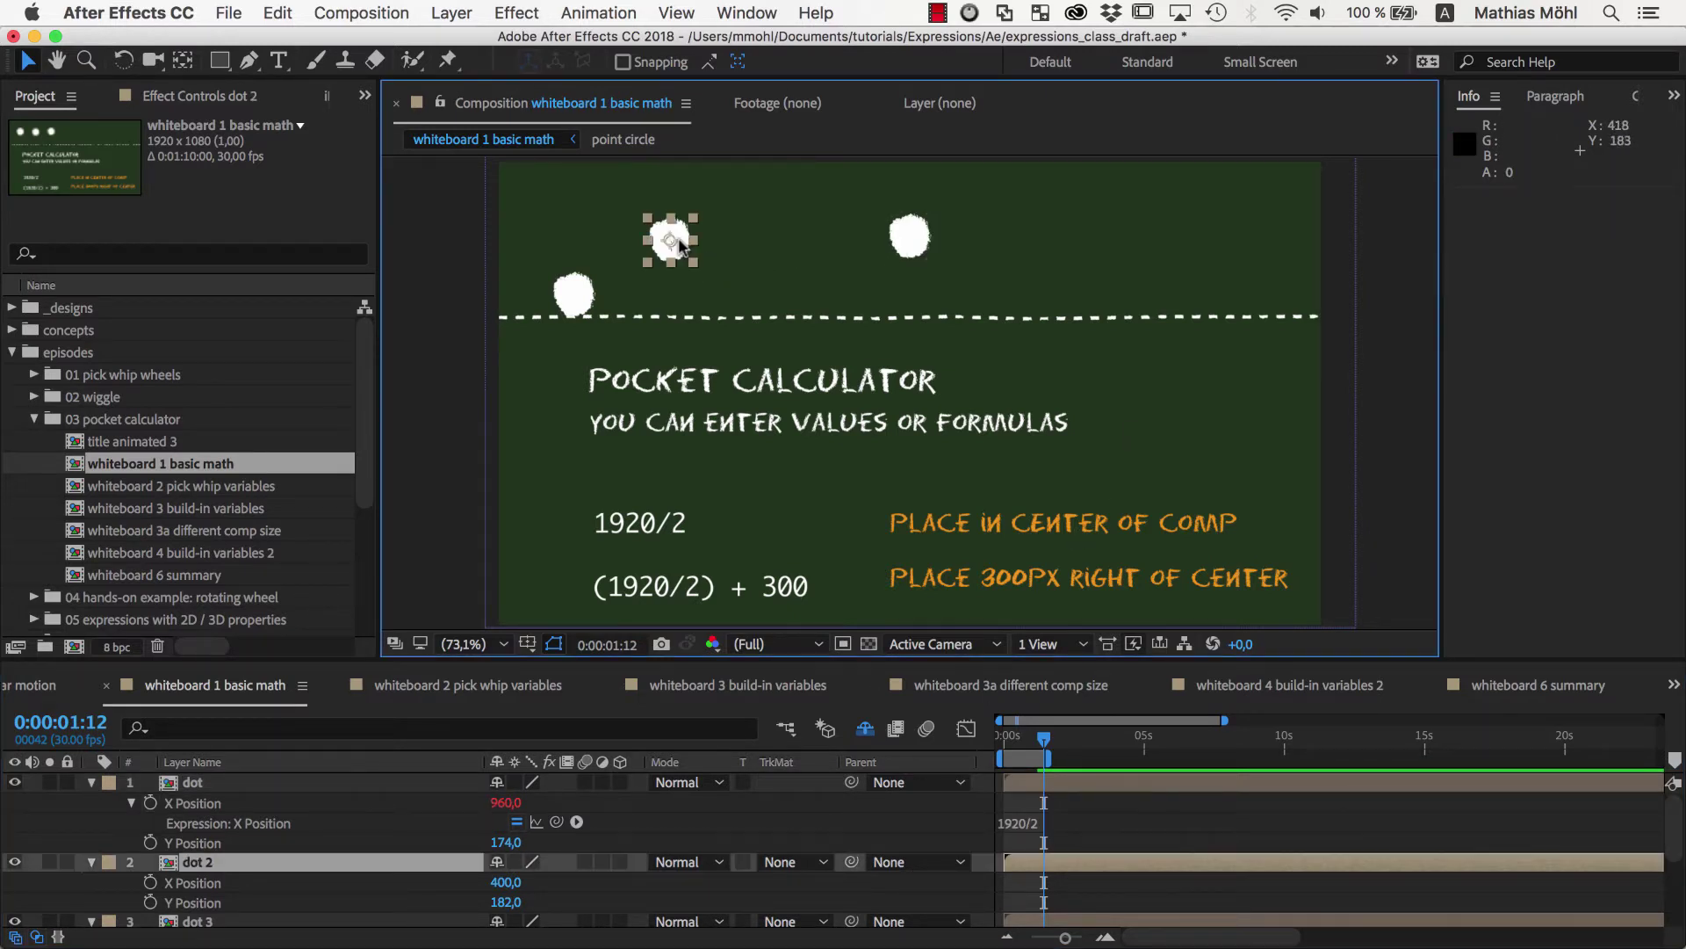
Set dot 2's X Position expression to (1920/2) - 300, then collapse dot and dot 2
alt+click(151, 881)
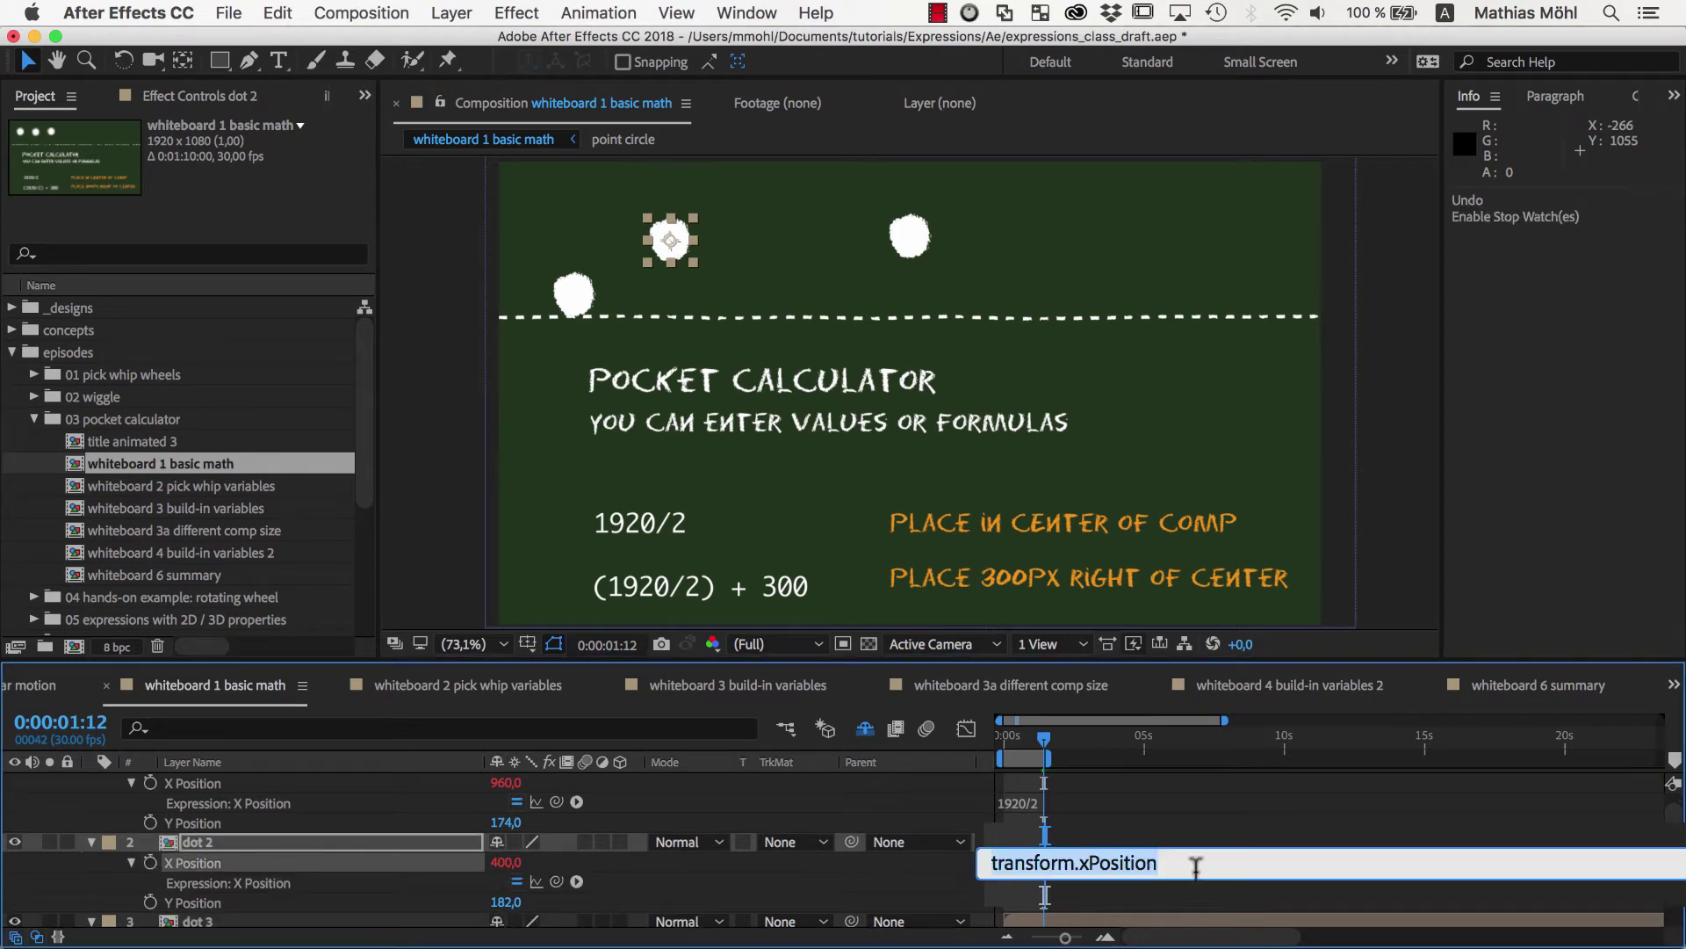
text(1920/2)
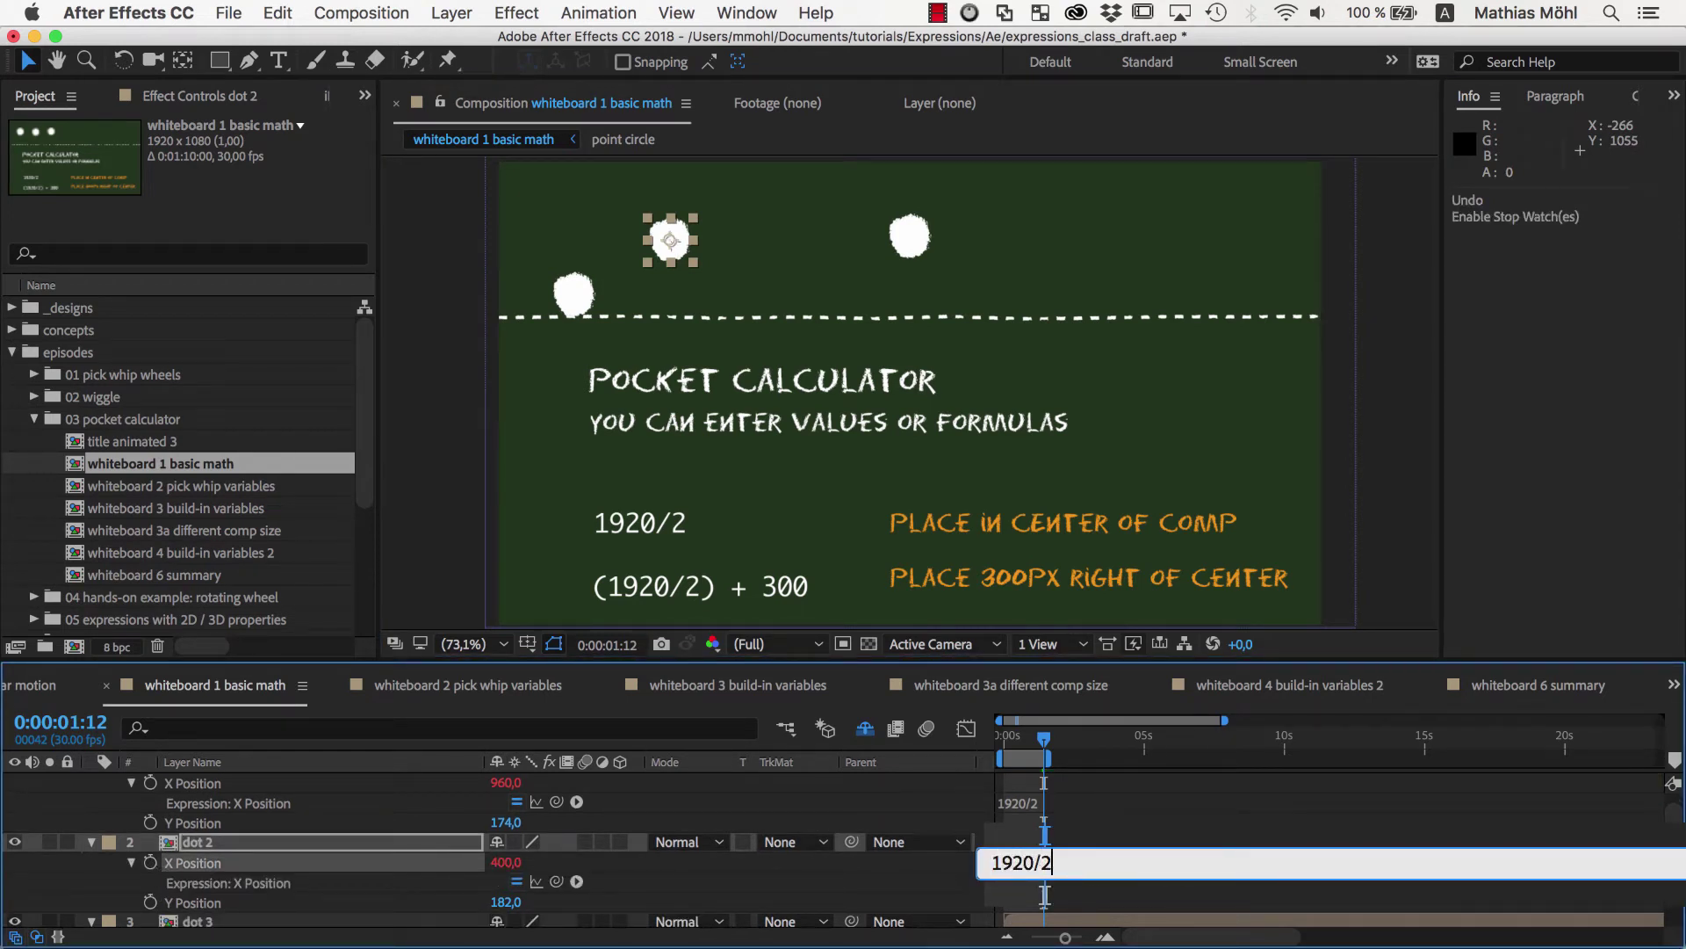
text(-300)
key(KP_Enter)
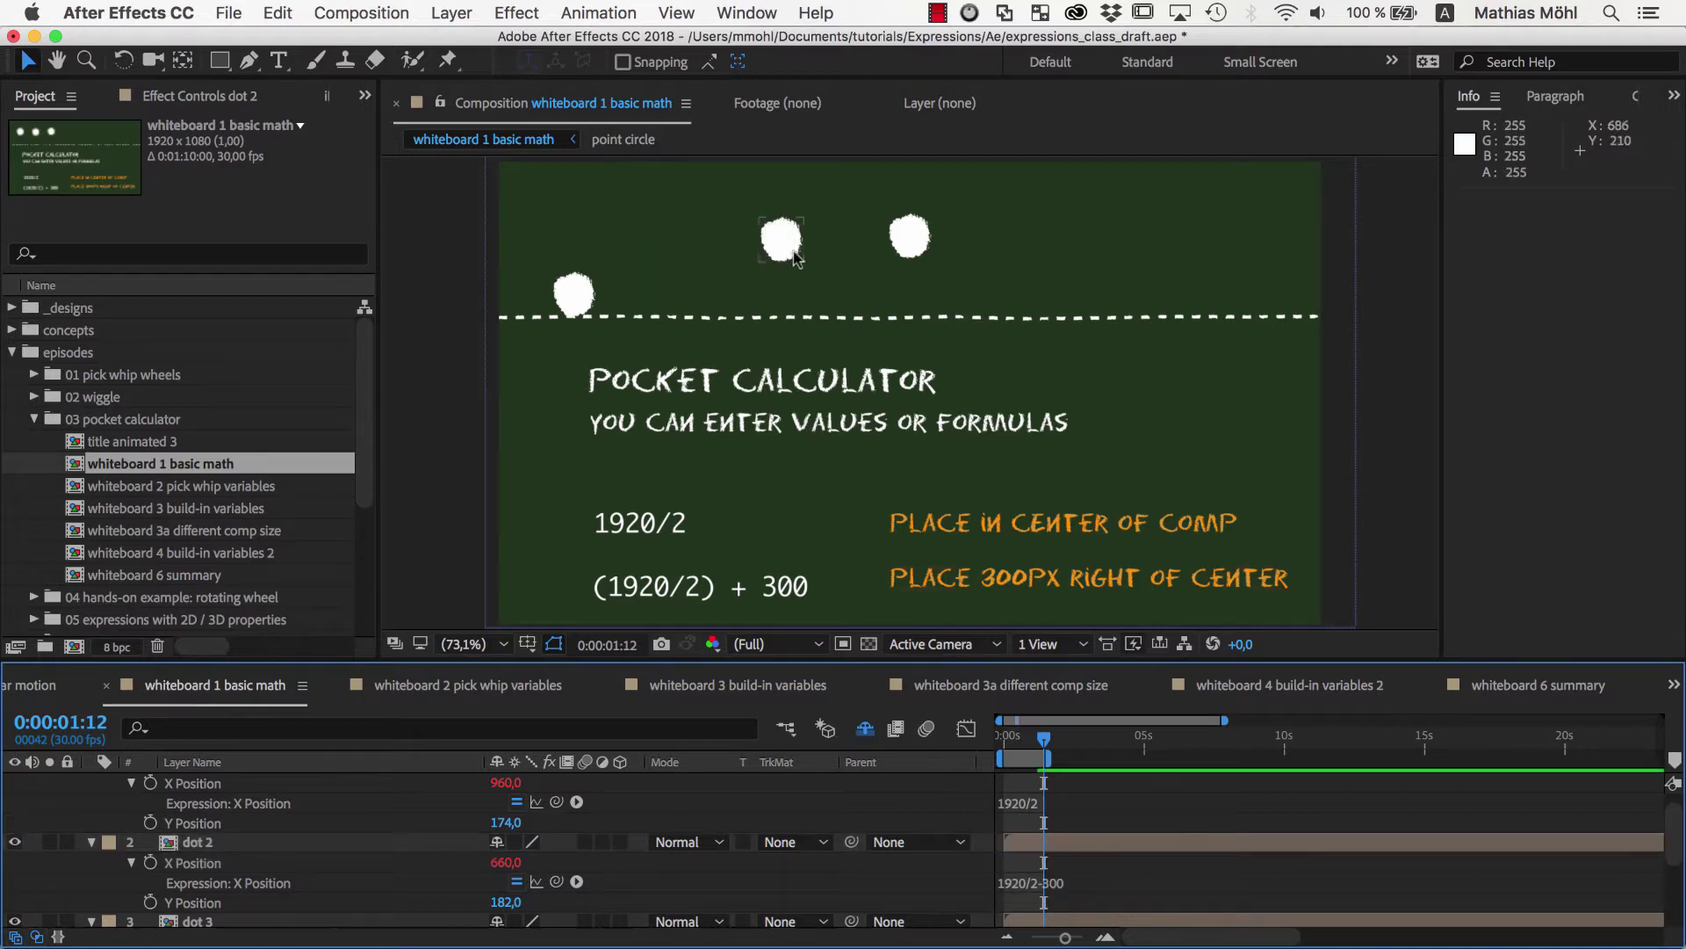
click(1014, 884)
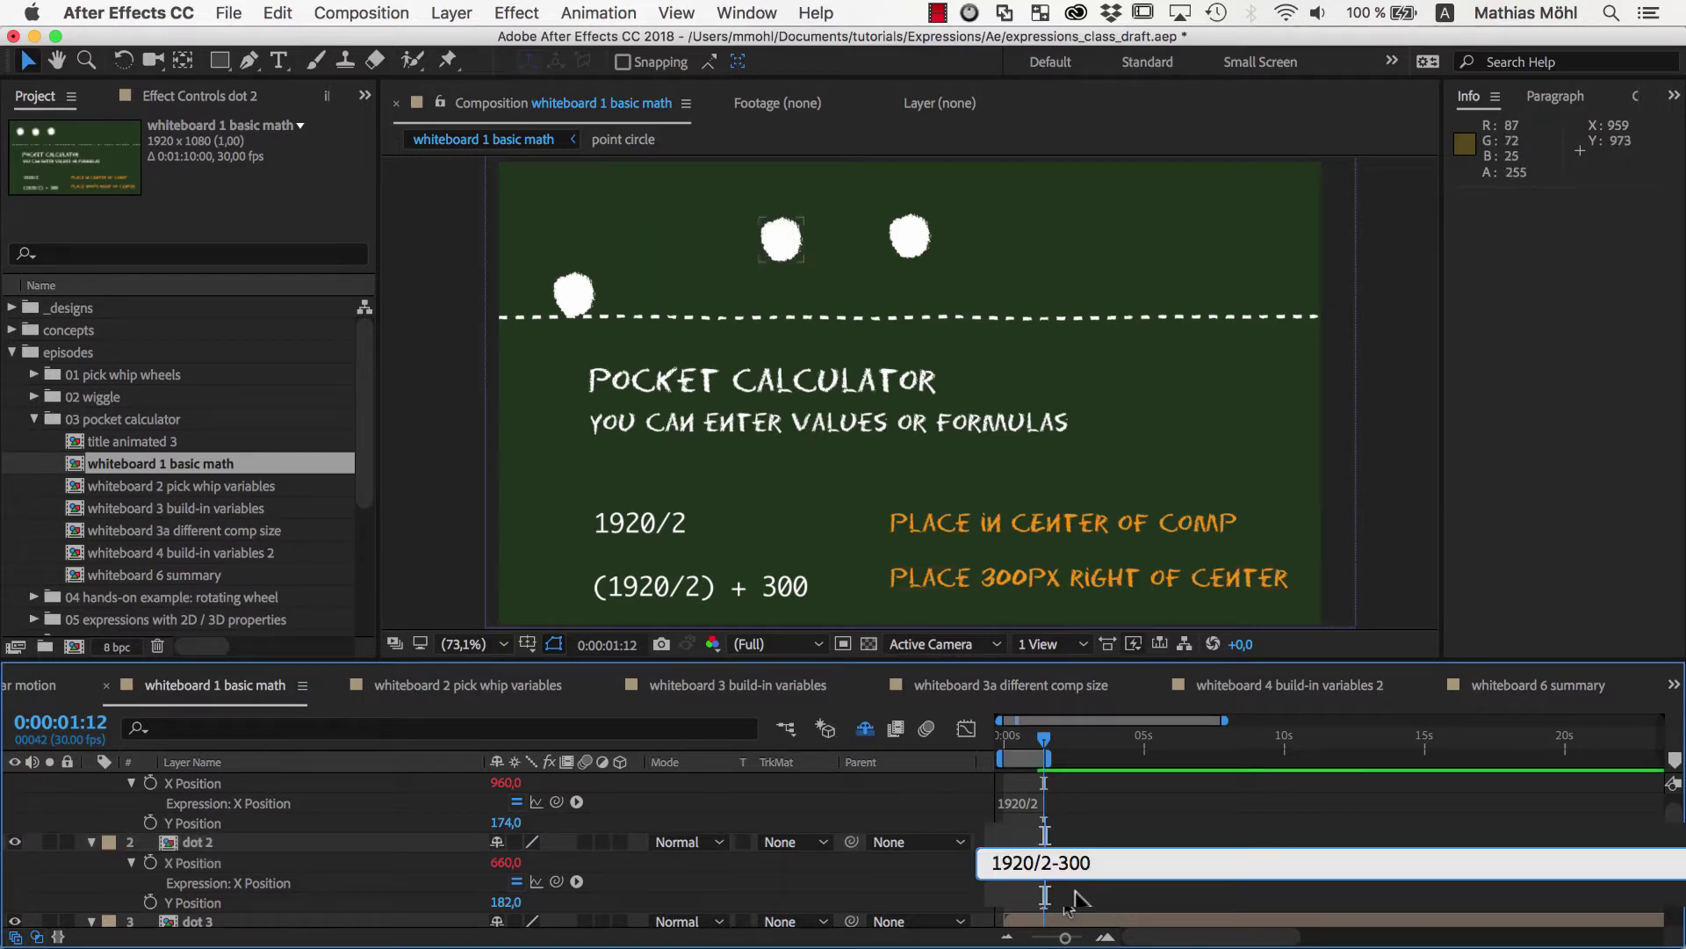
text(()
key(Right)
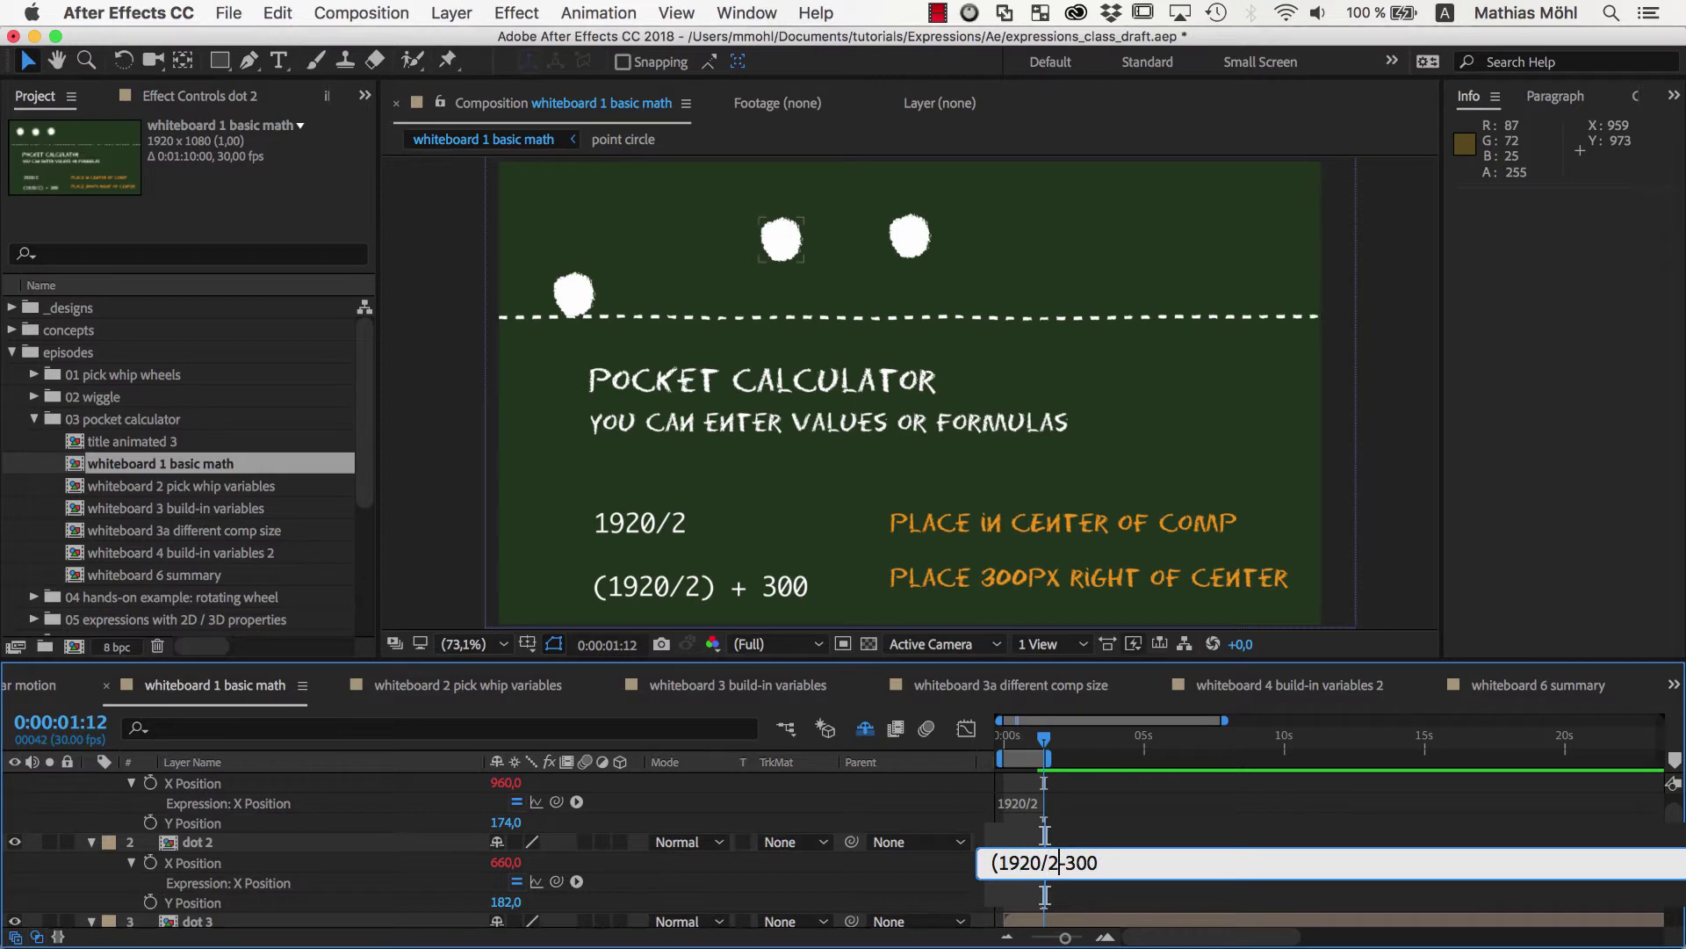
text())
key(Right)
click(967, 887)
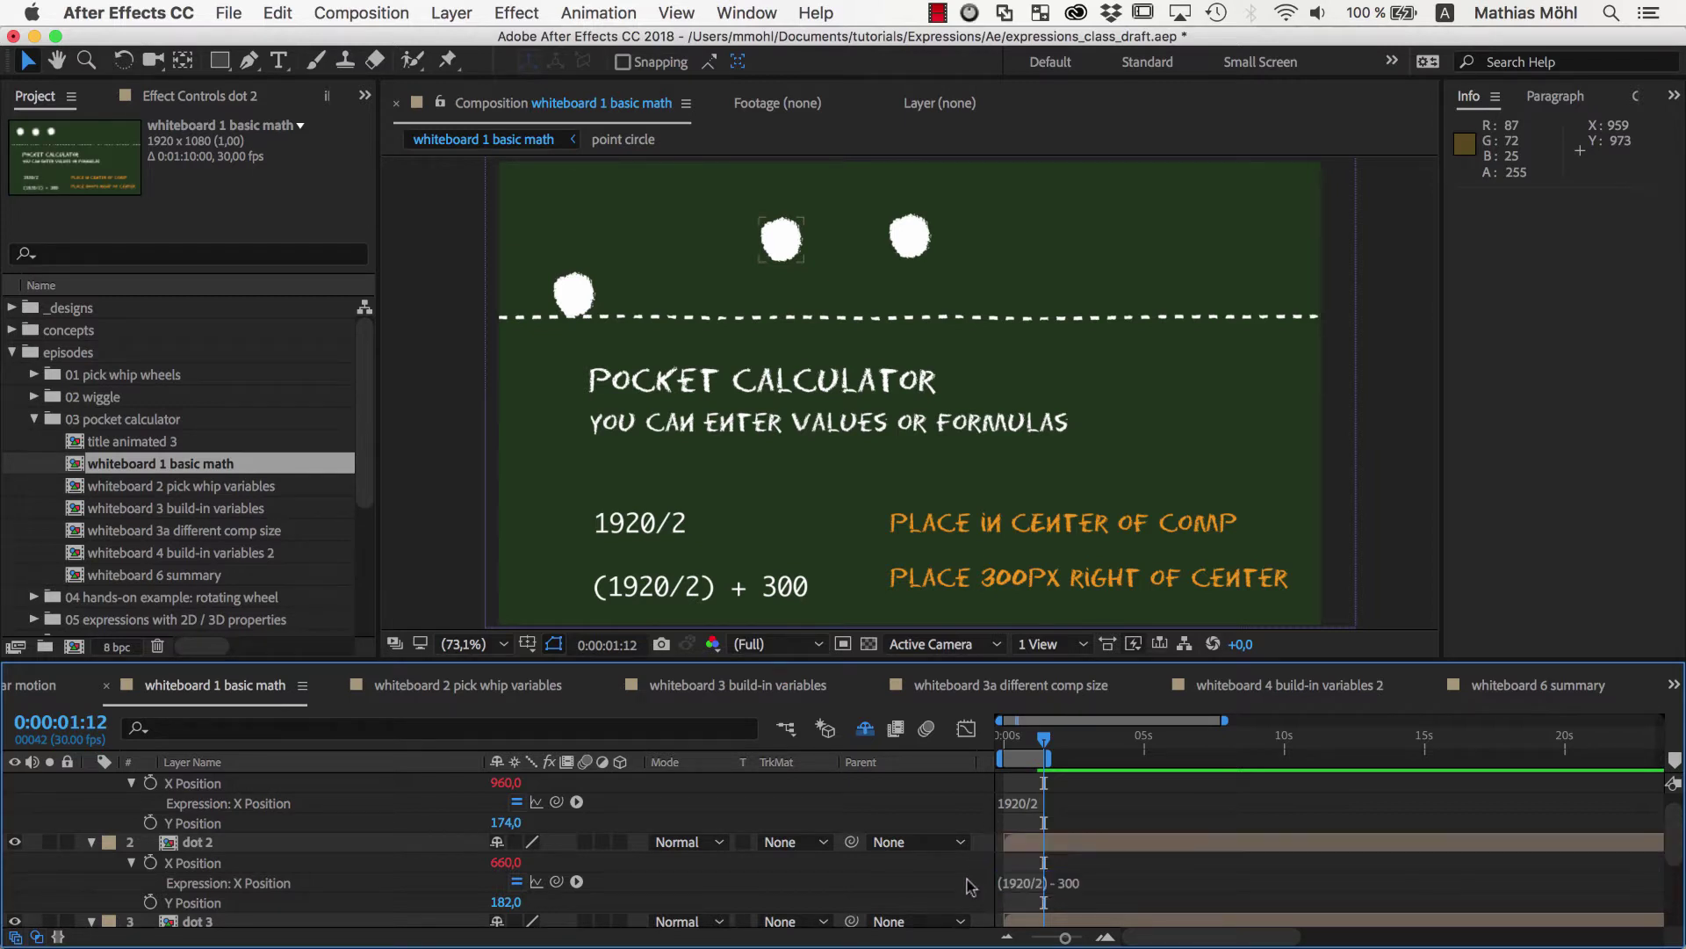
key(=)
key(=)
key(=)
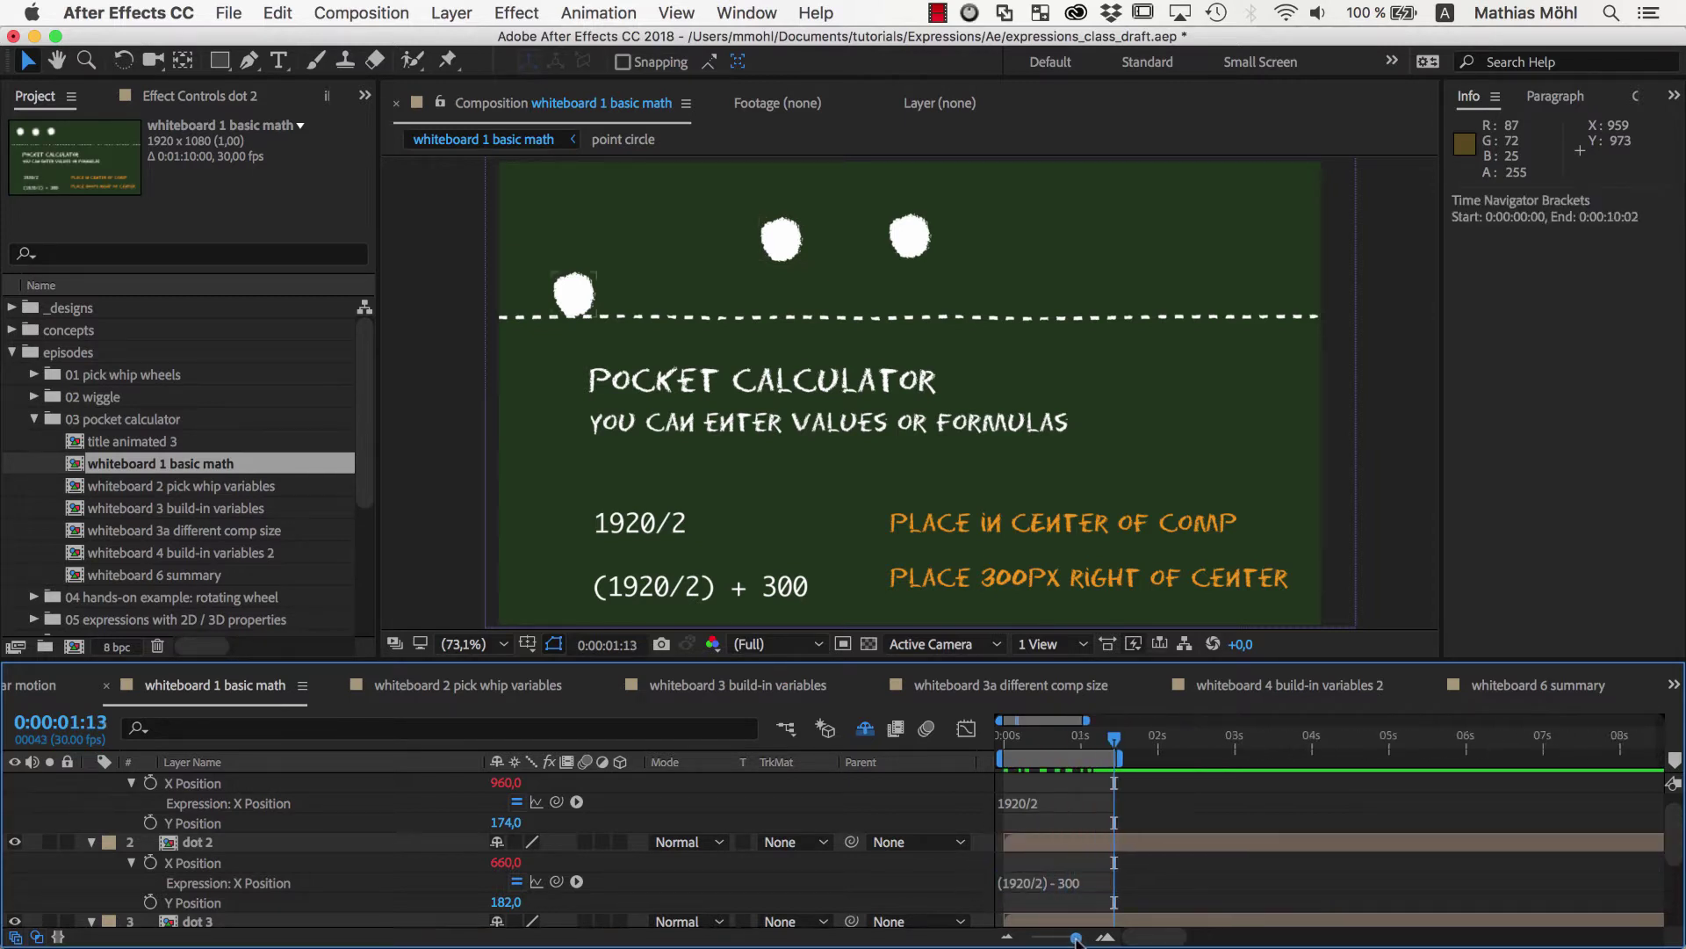
scroll(264, 844, up, 2)
click(92, 784)
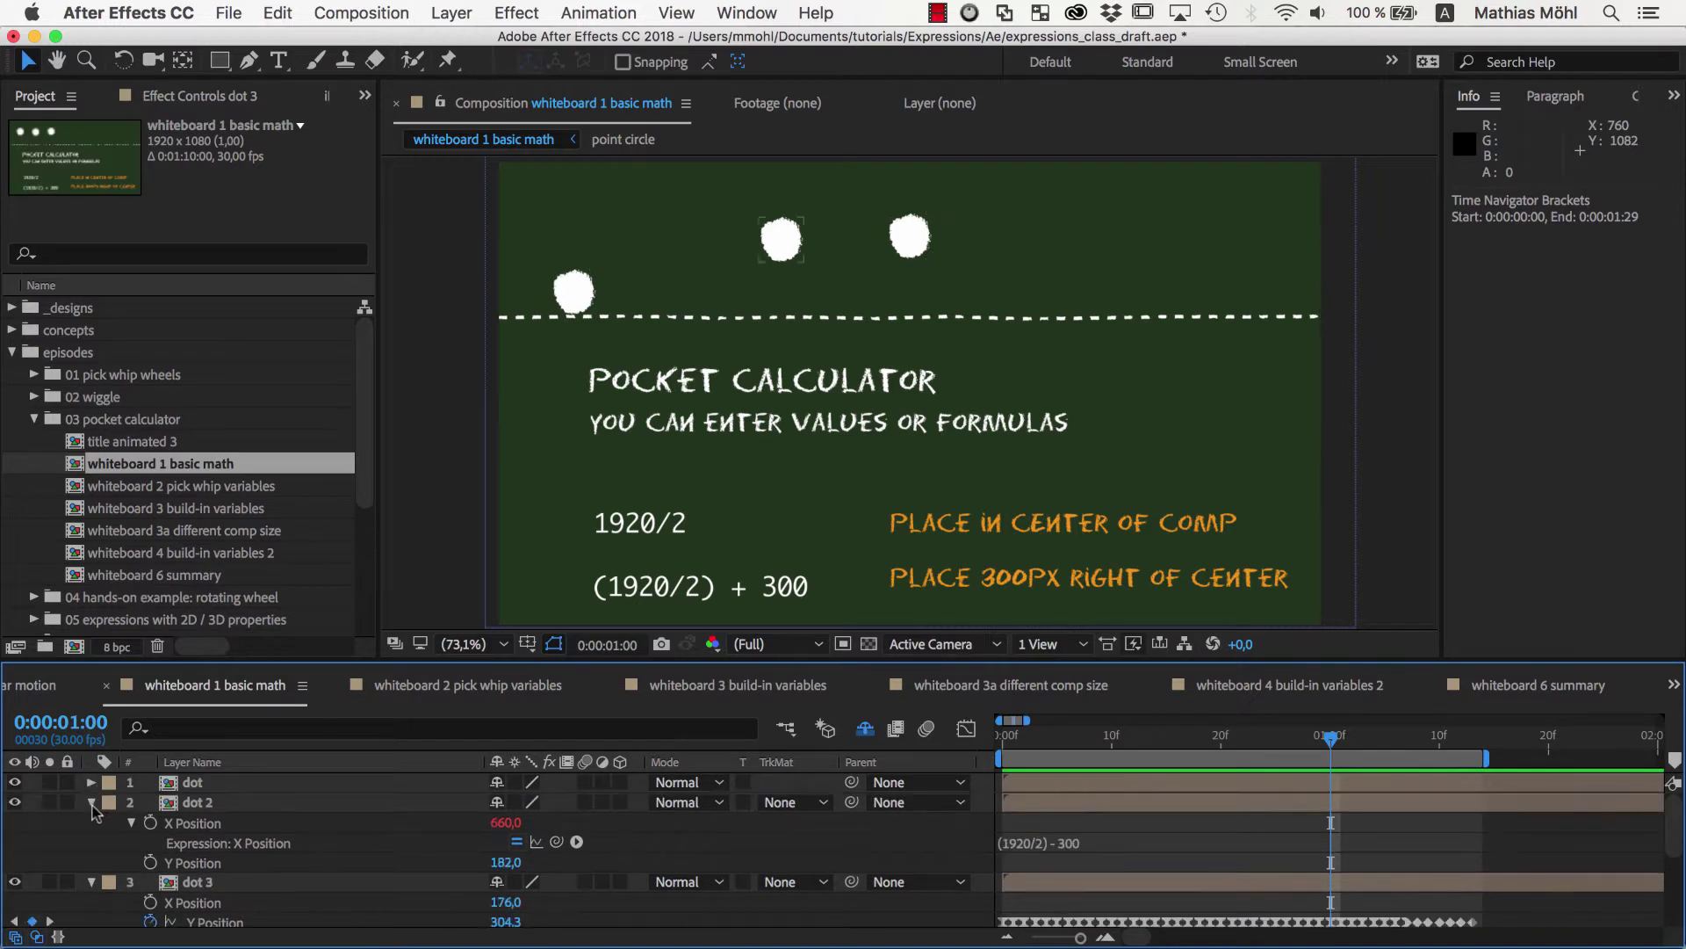
Preview dot 3's bounce, then give its Y Position the expression 170
key(Home)
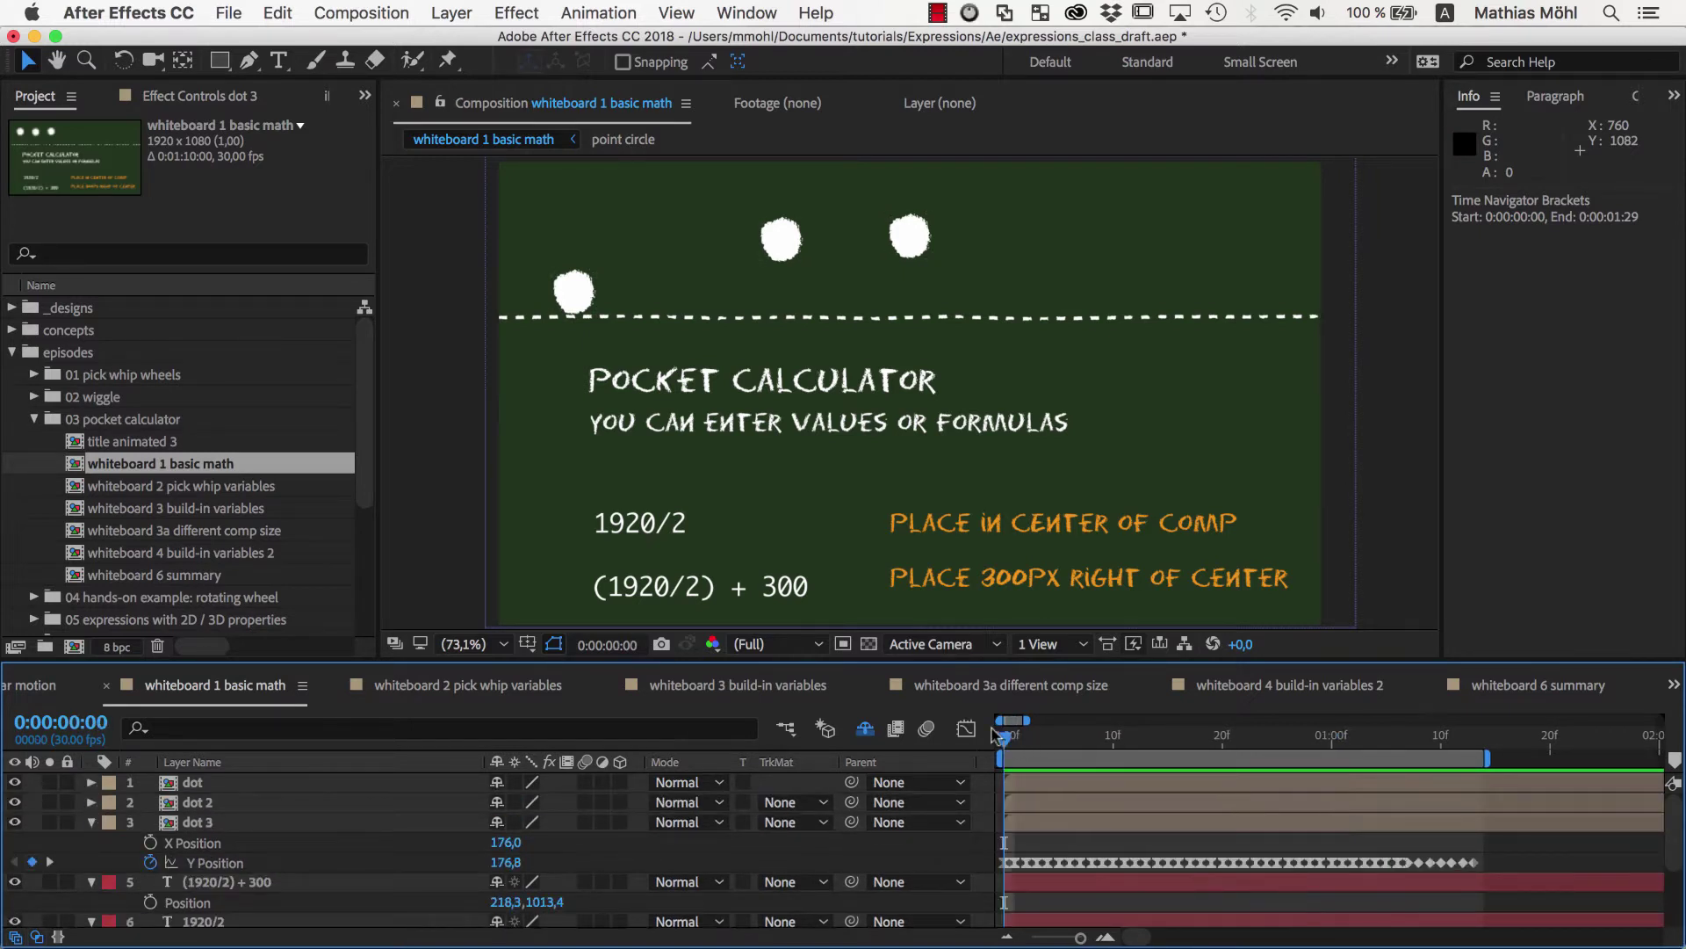
key(space)
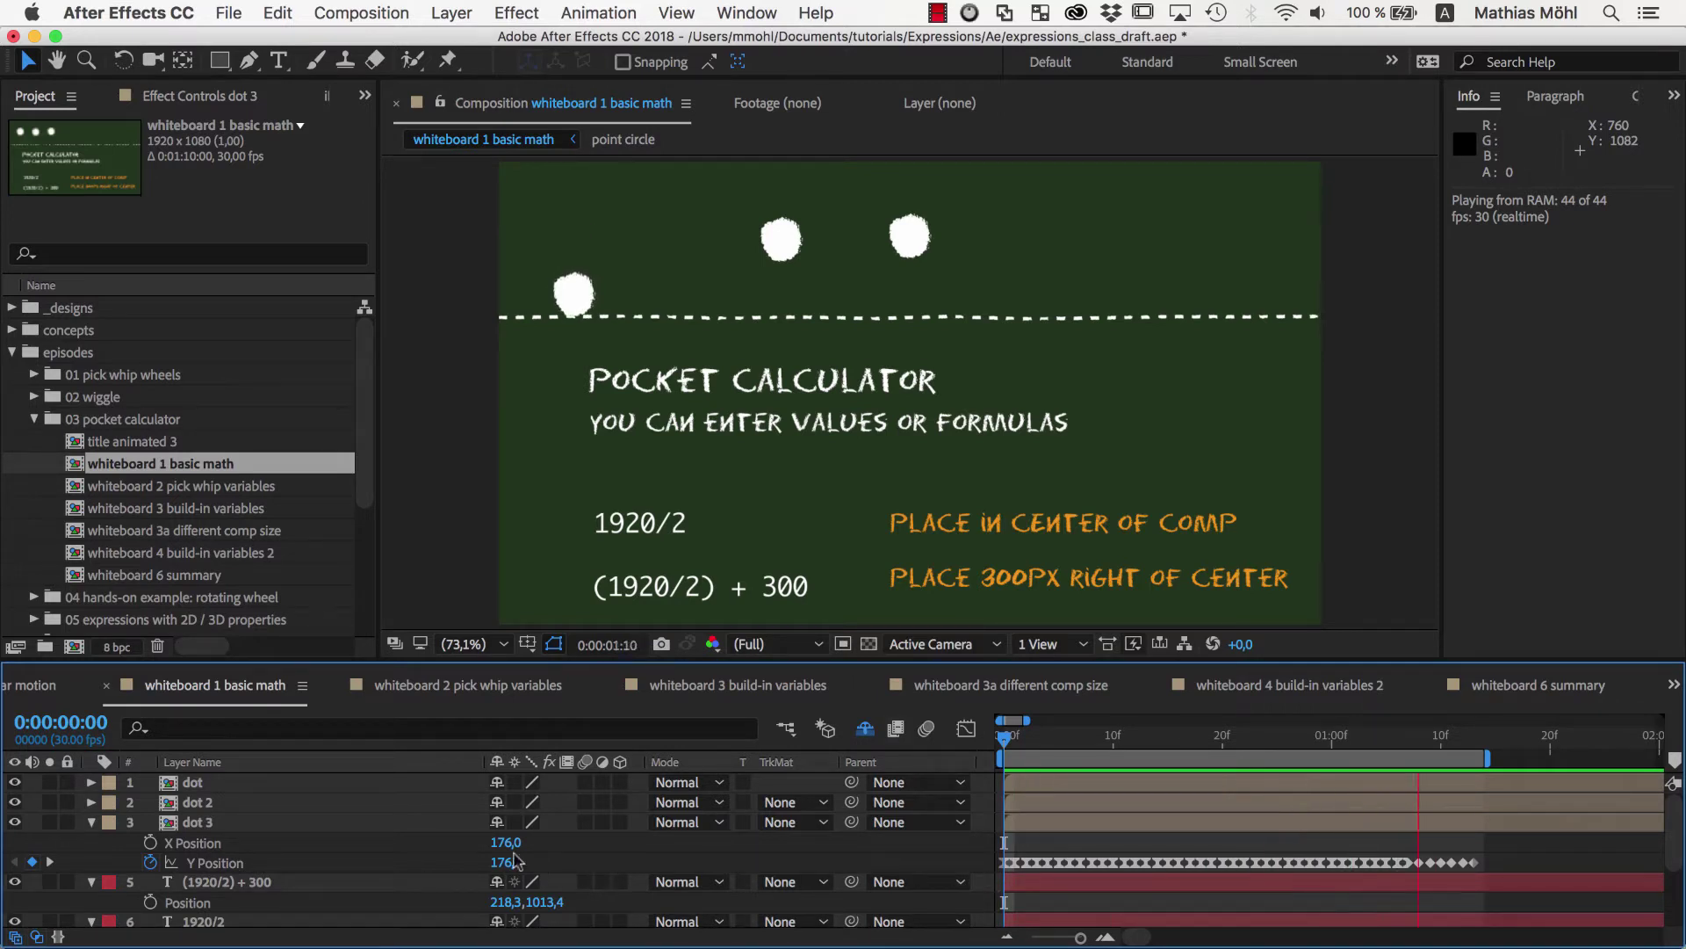
alt+click(150, 862)
text(170)
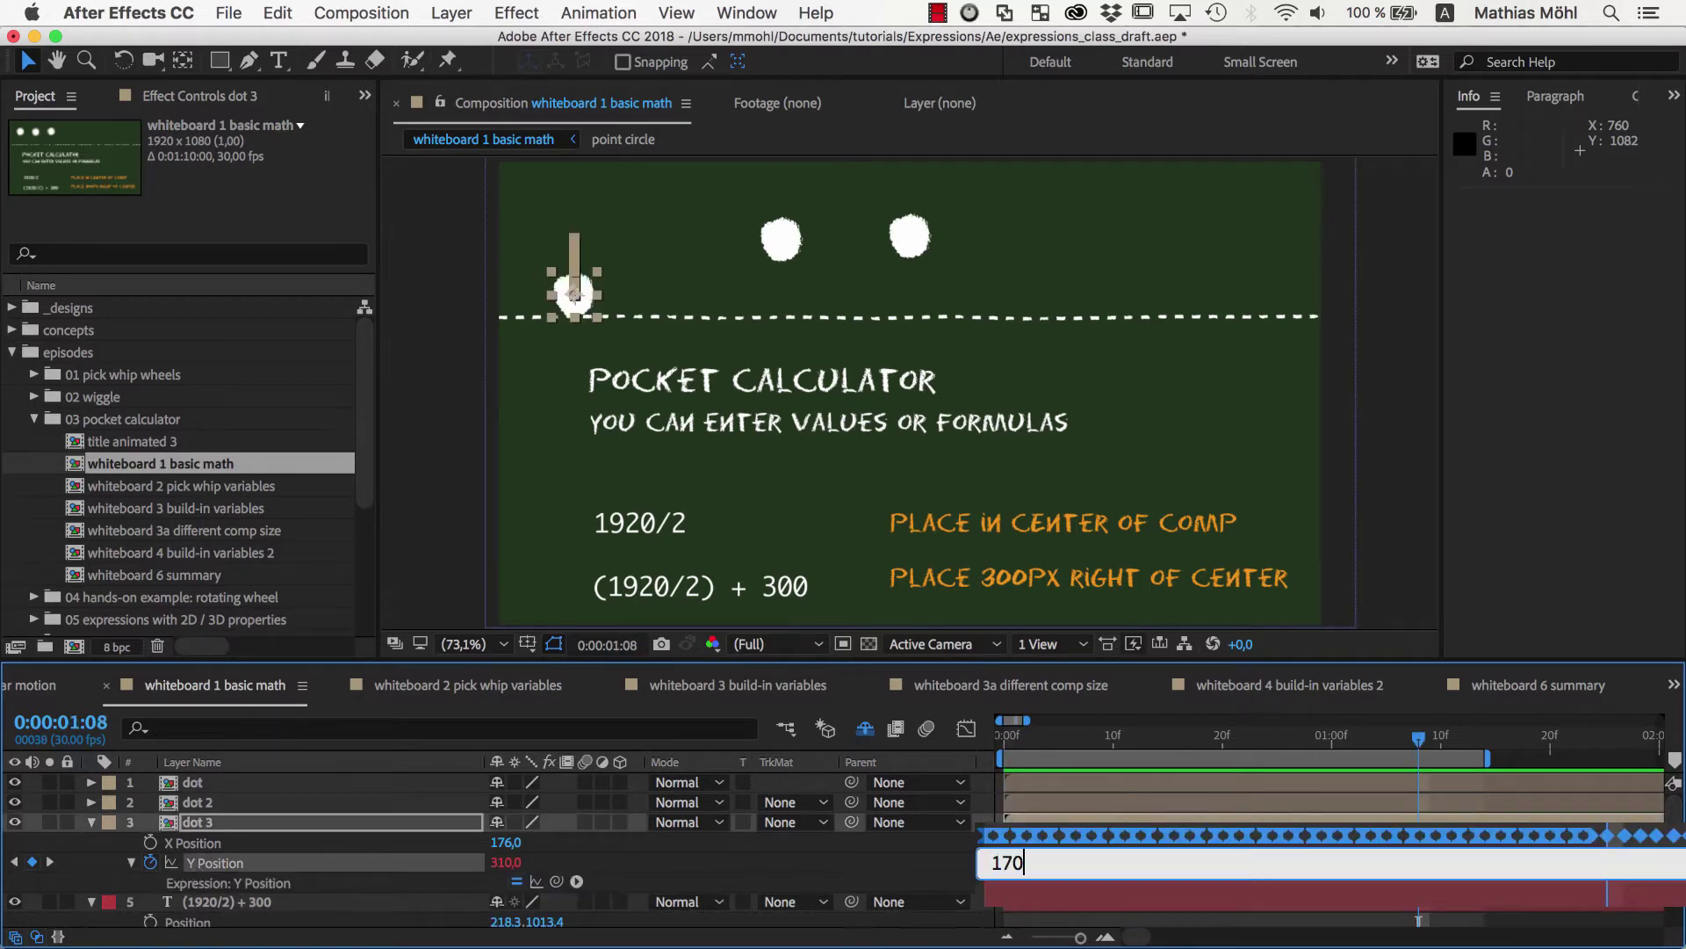
key(KP_Enter)
Preview dot 3 while toggling its Y Position expression off and on to compare
key(space)
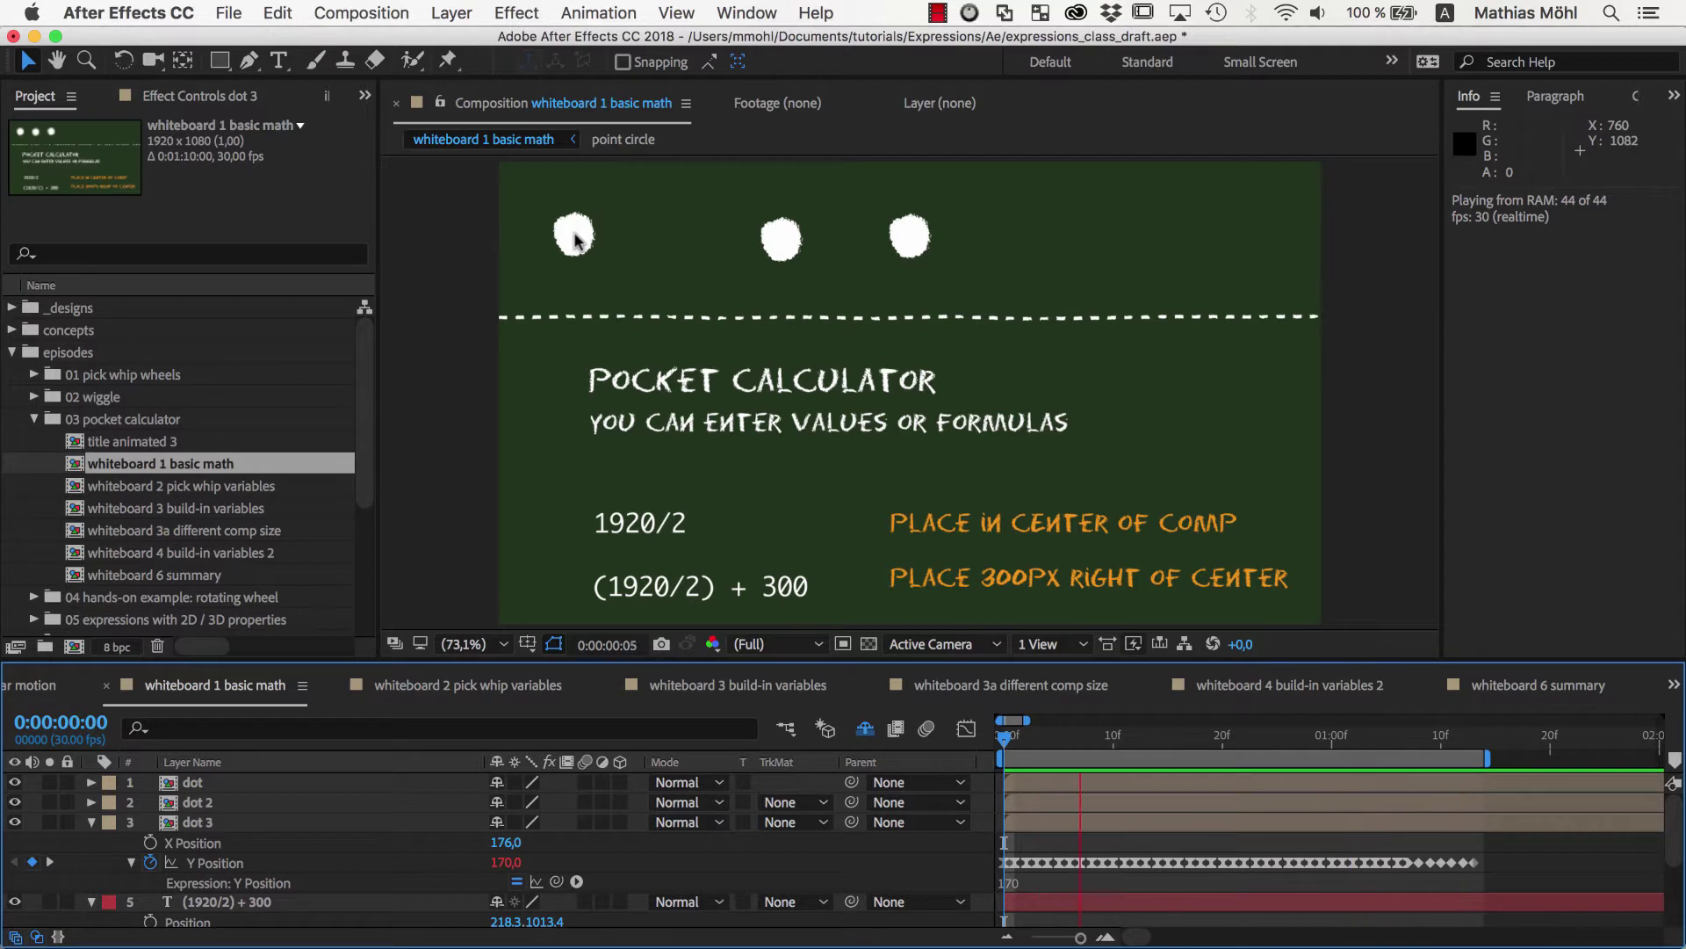
click(1130, 844)
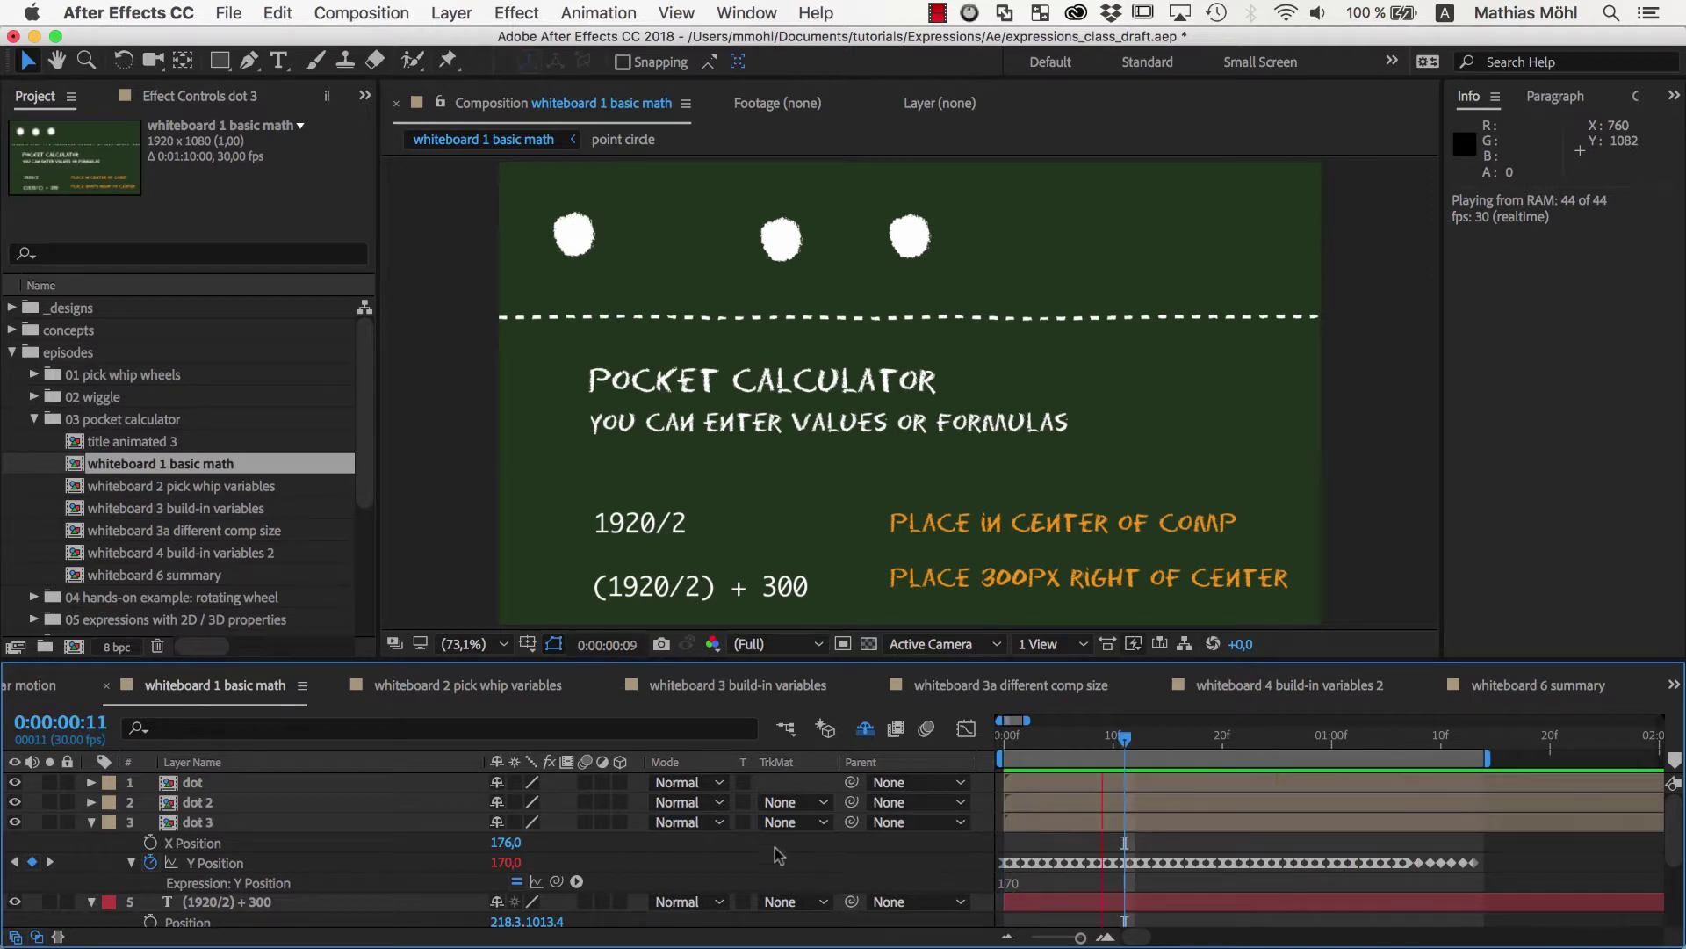
click(520, 882)
key(space)
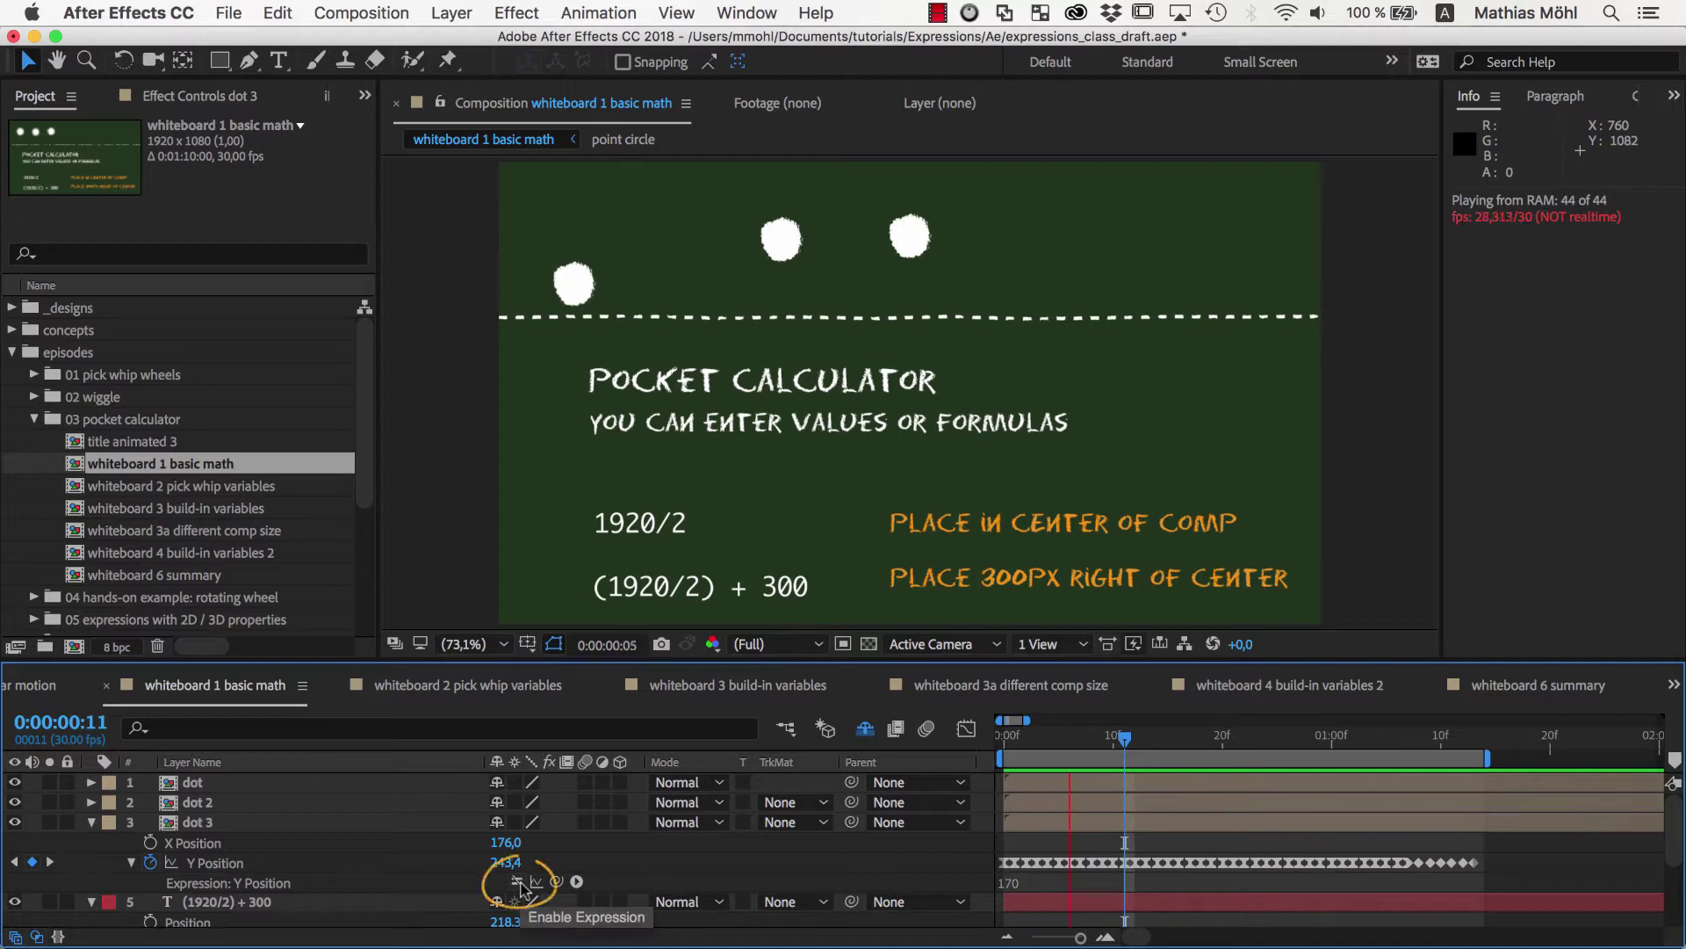
click(519, 882)
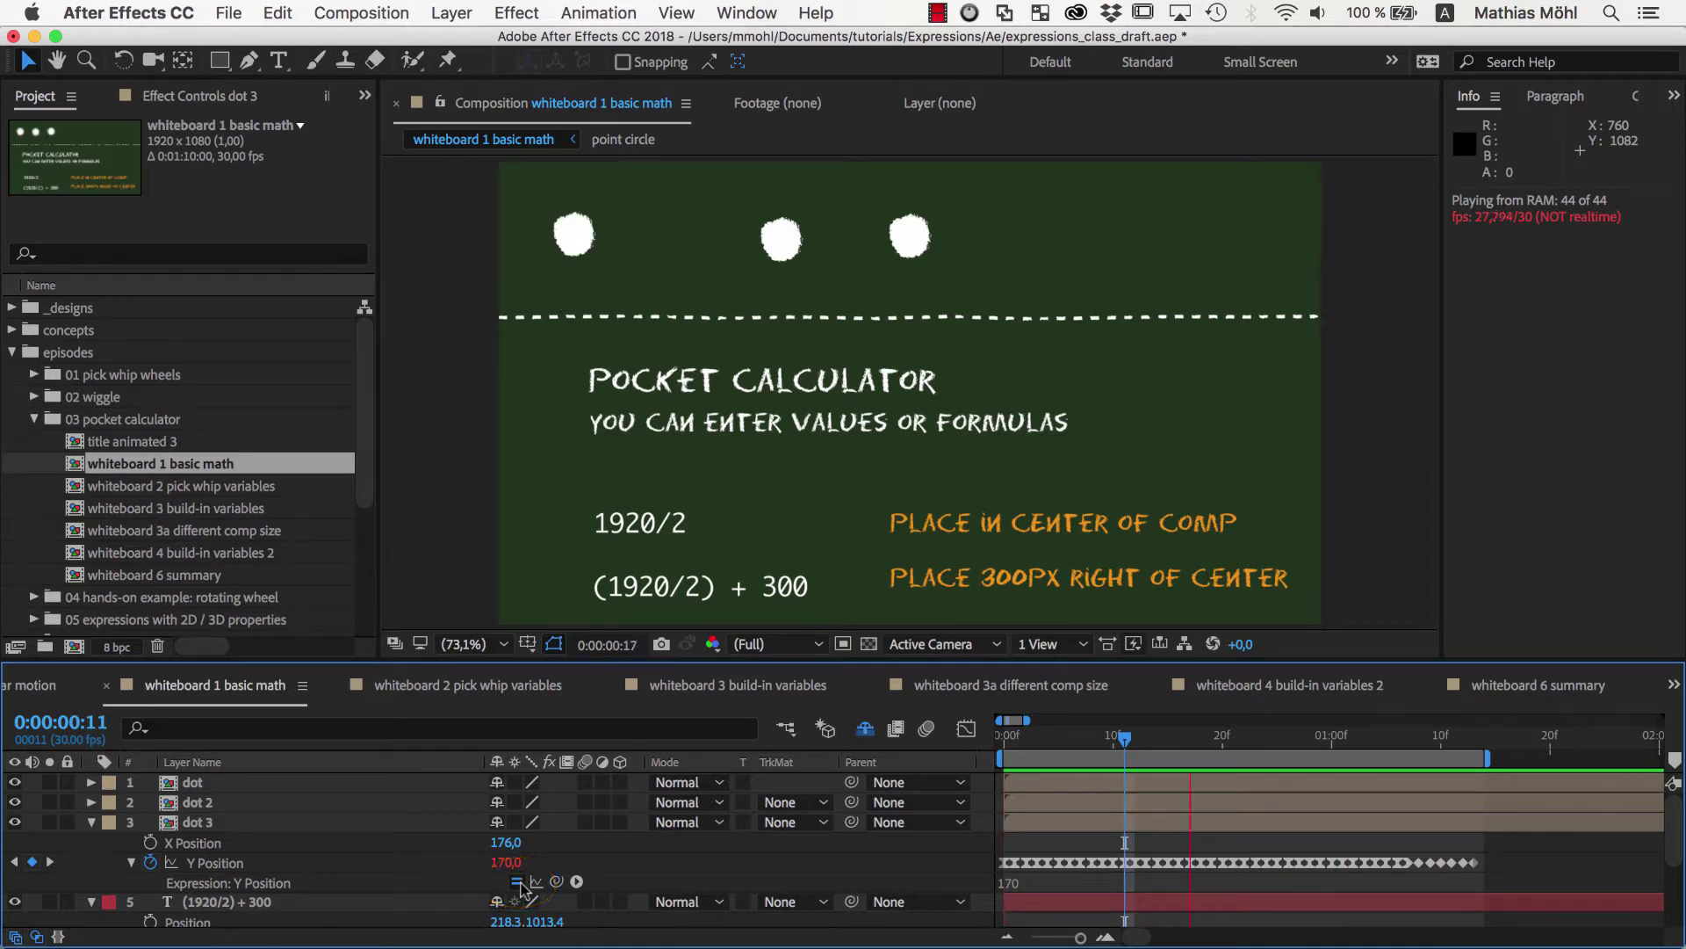
click(519, 882)
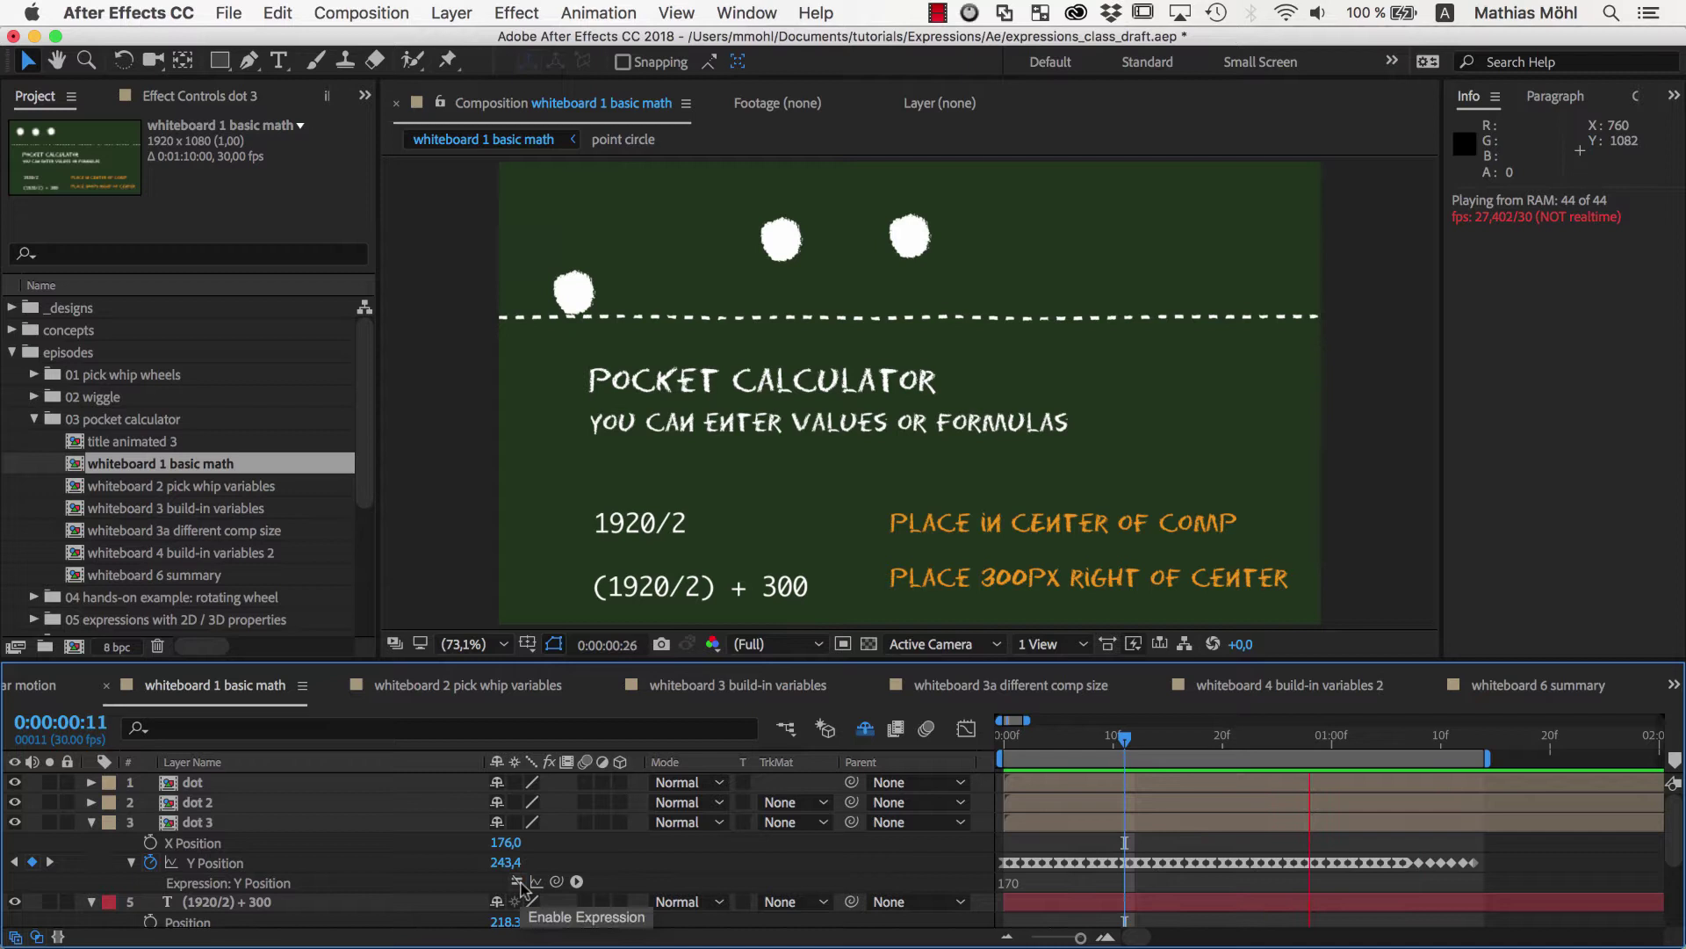
Re-enable dot 3's Y expression and drag dot 3 right, left and vertically
click(519, 881)
key(space)
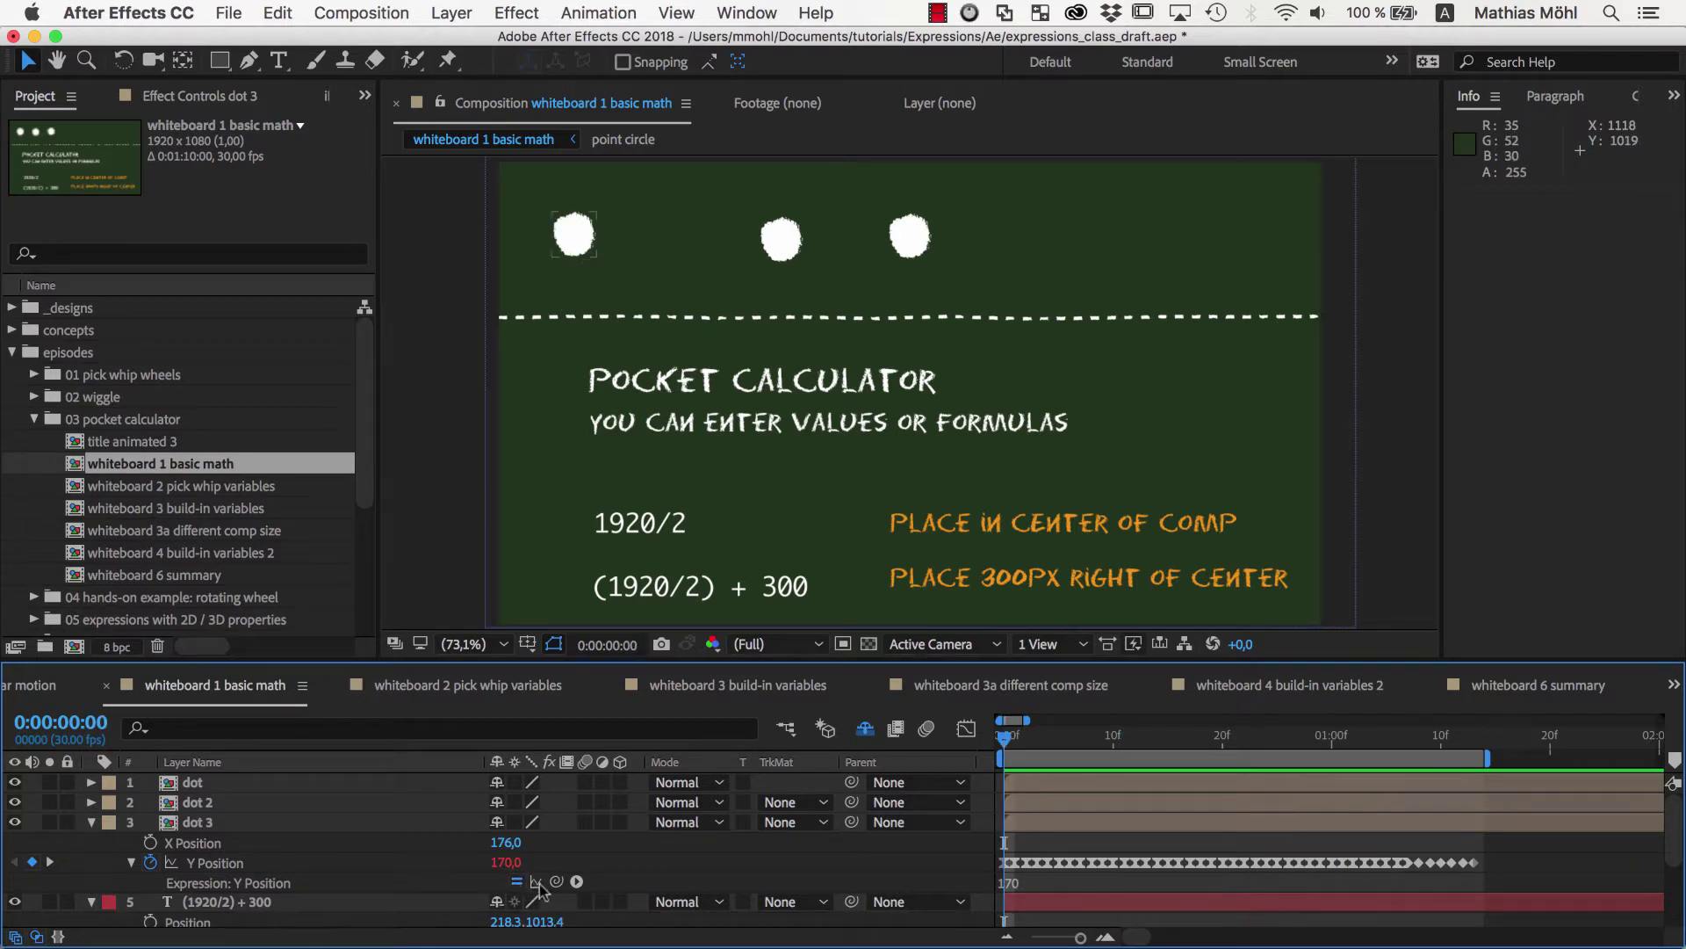
click(580, 242)
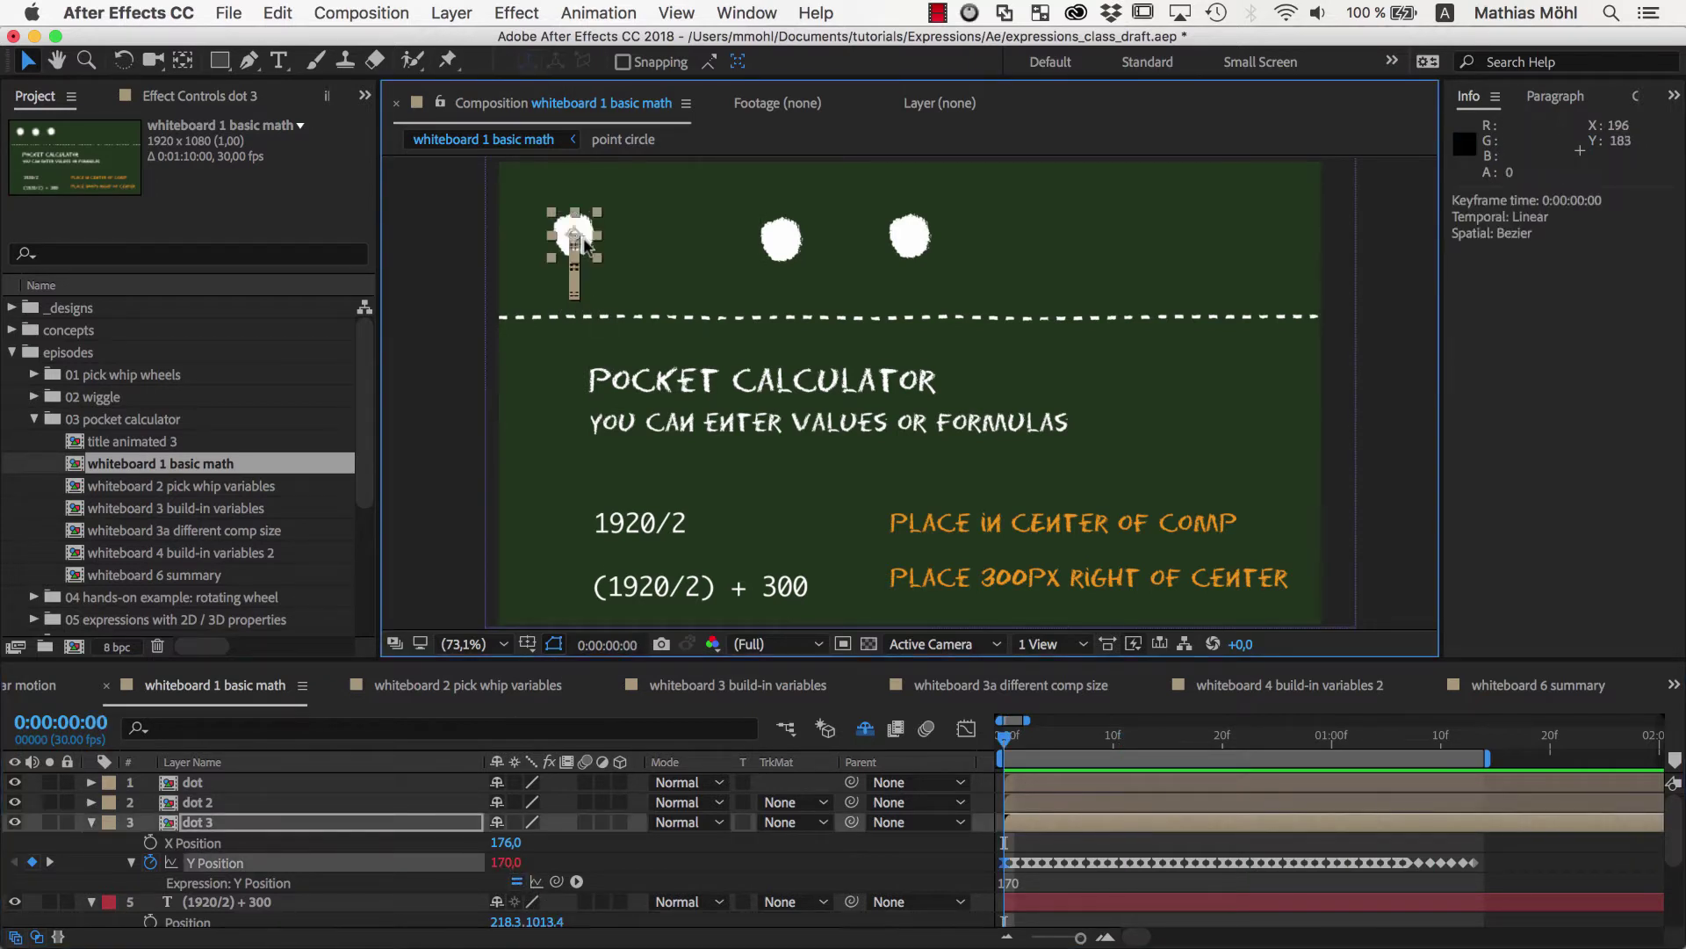
drag(586, 239, 962, 240)
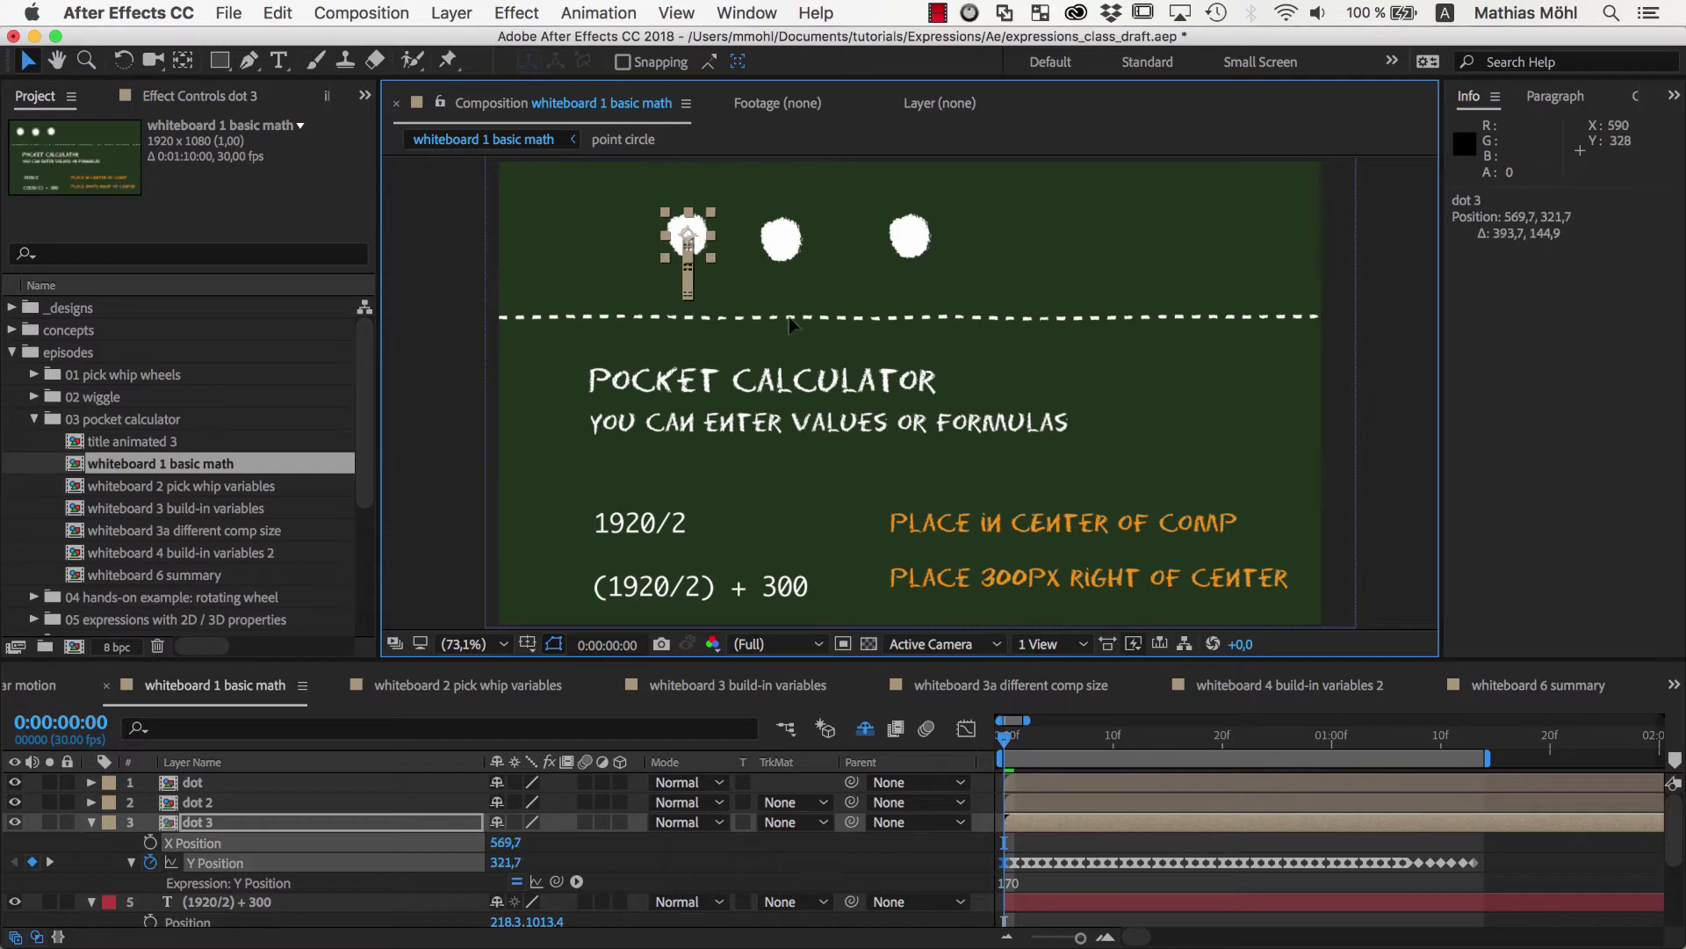
drag(904, 421, 562, 422)
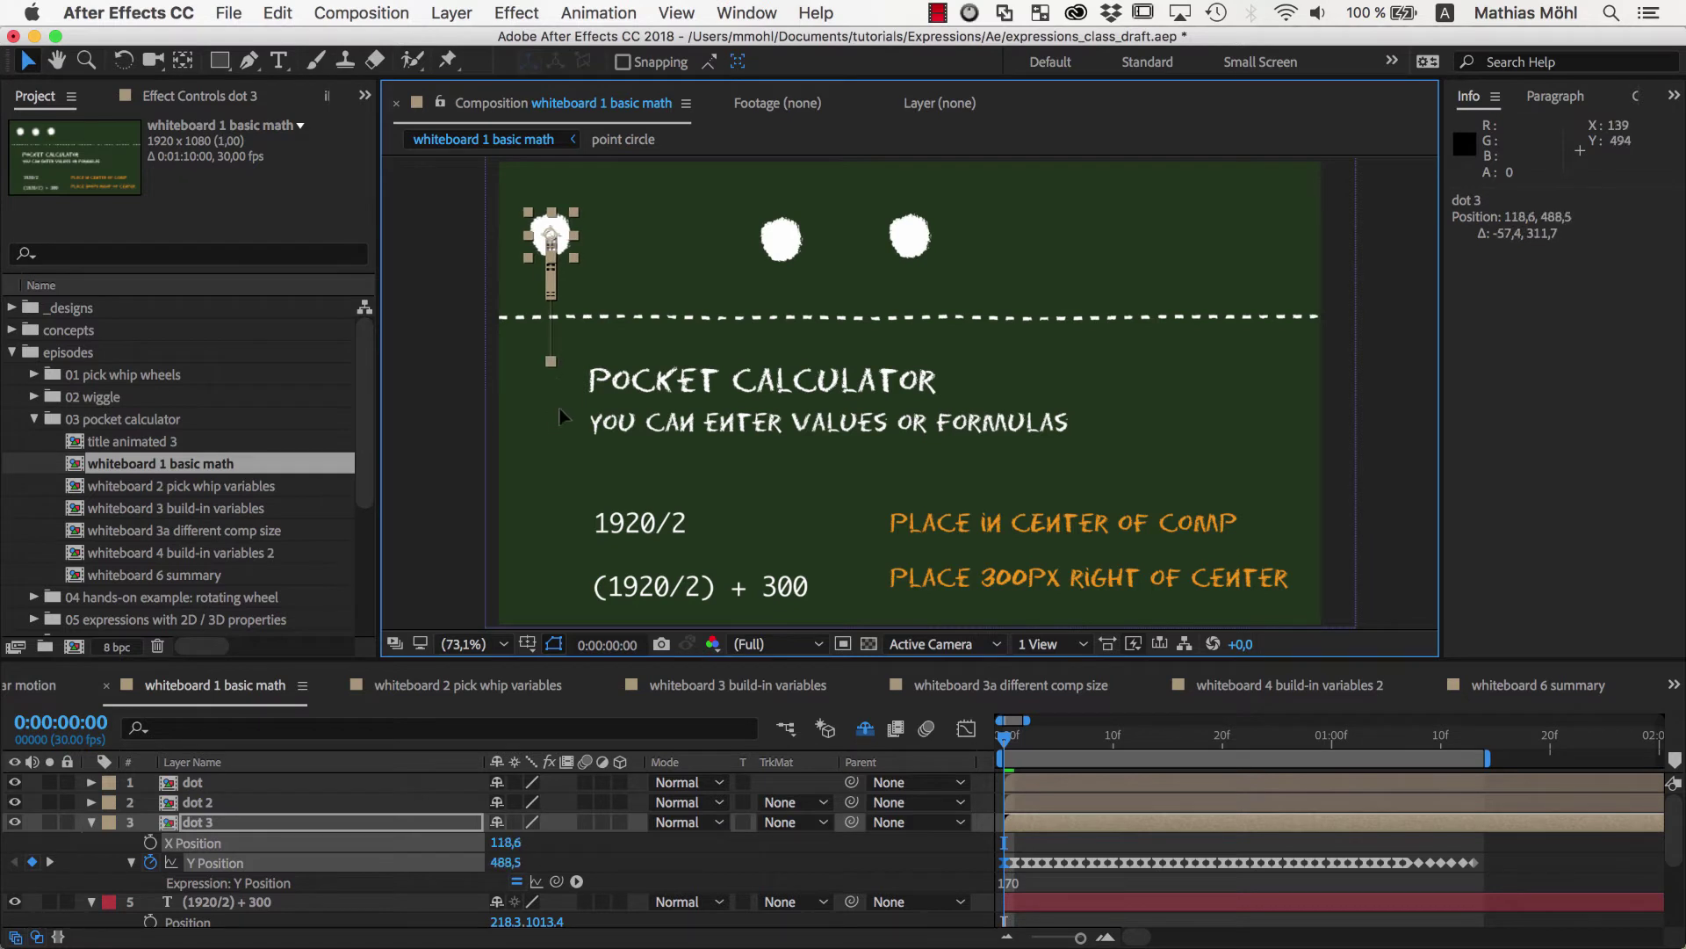
mouse_move(563, 416)
mouse_down()
mouse_move(560, 372)
mouse_move(561, 432)
mouse_move(565, 402)
mouse_up()
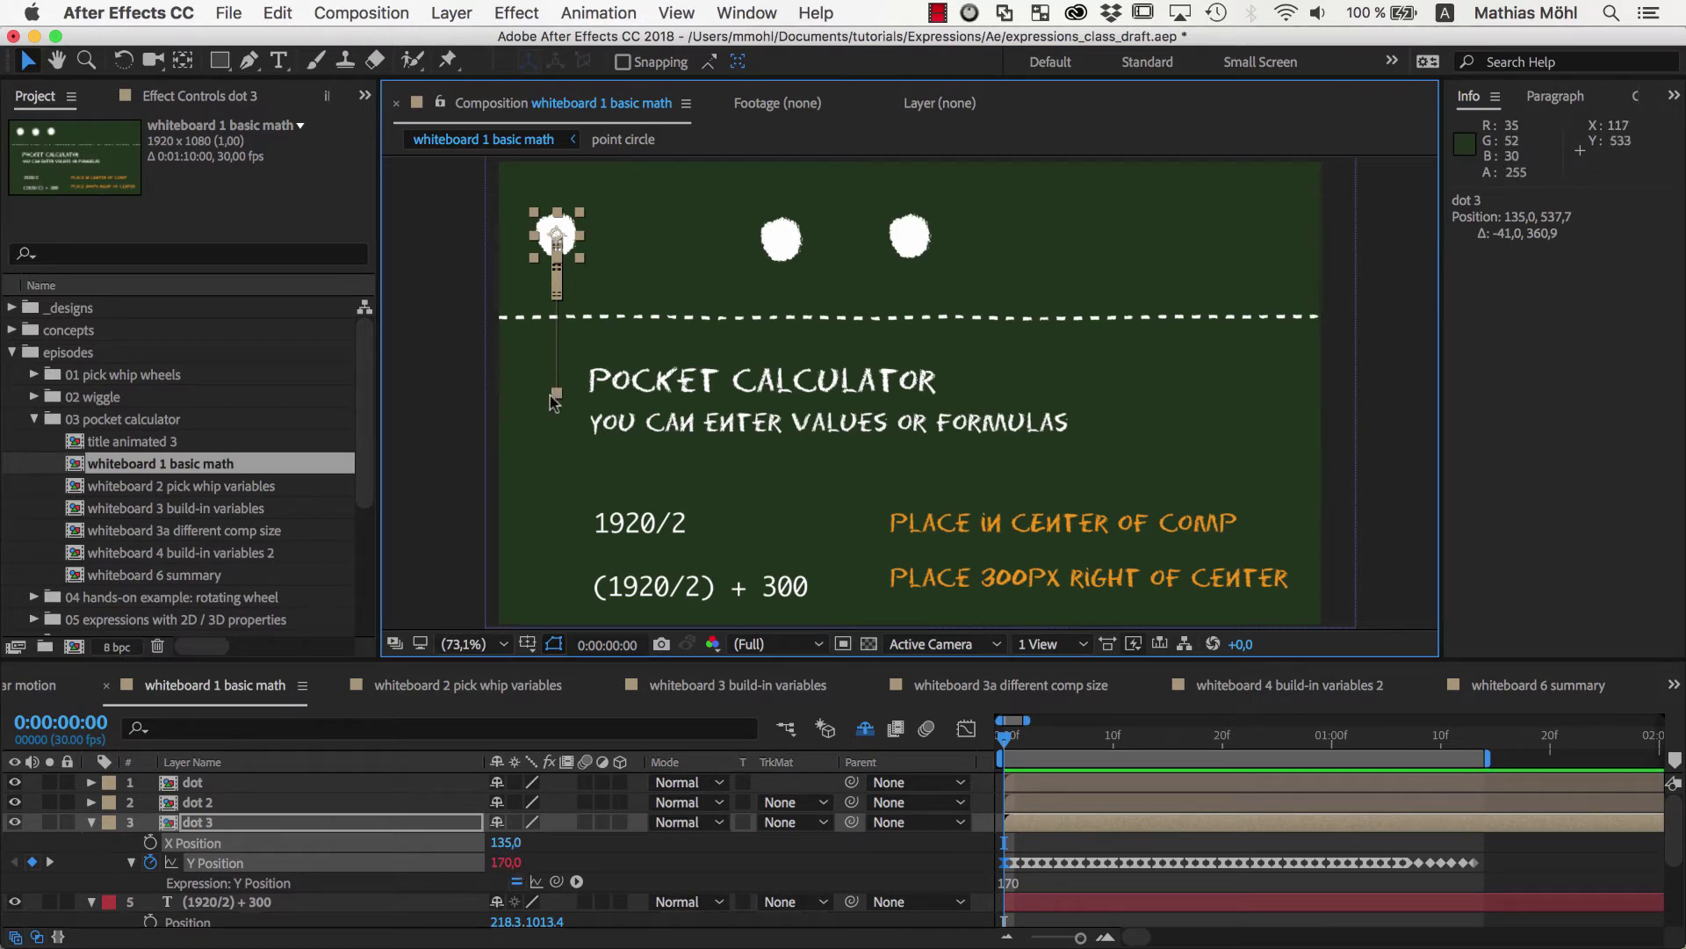
Open whiteboard 2 pick whip variables; set plus bold's X Position expression to (500+1500)/2
double_click(245, 485)
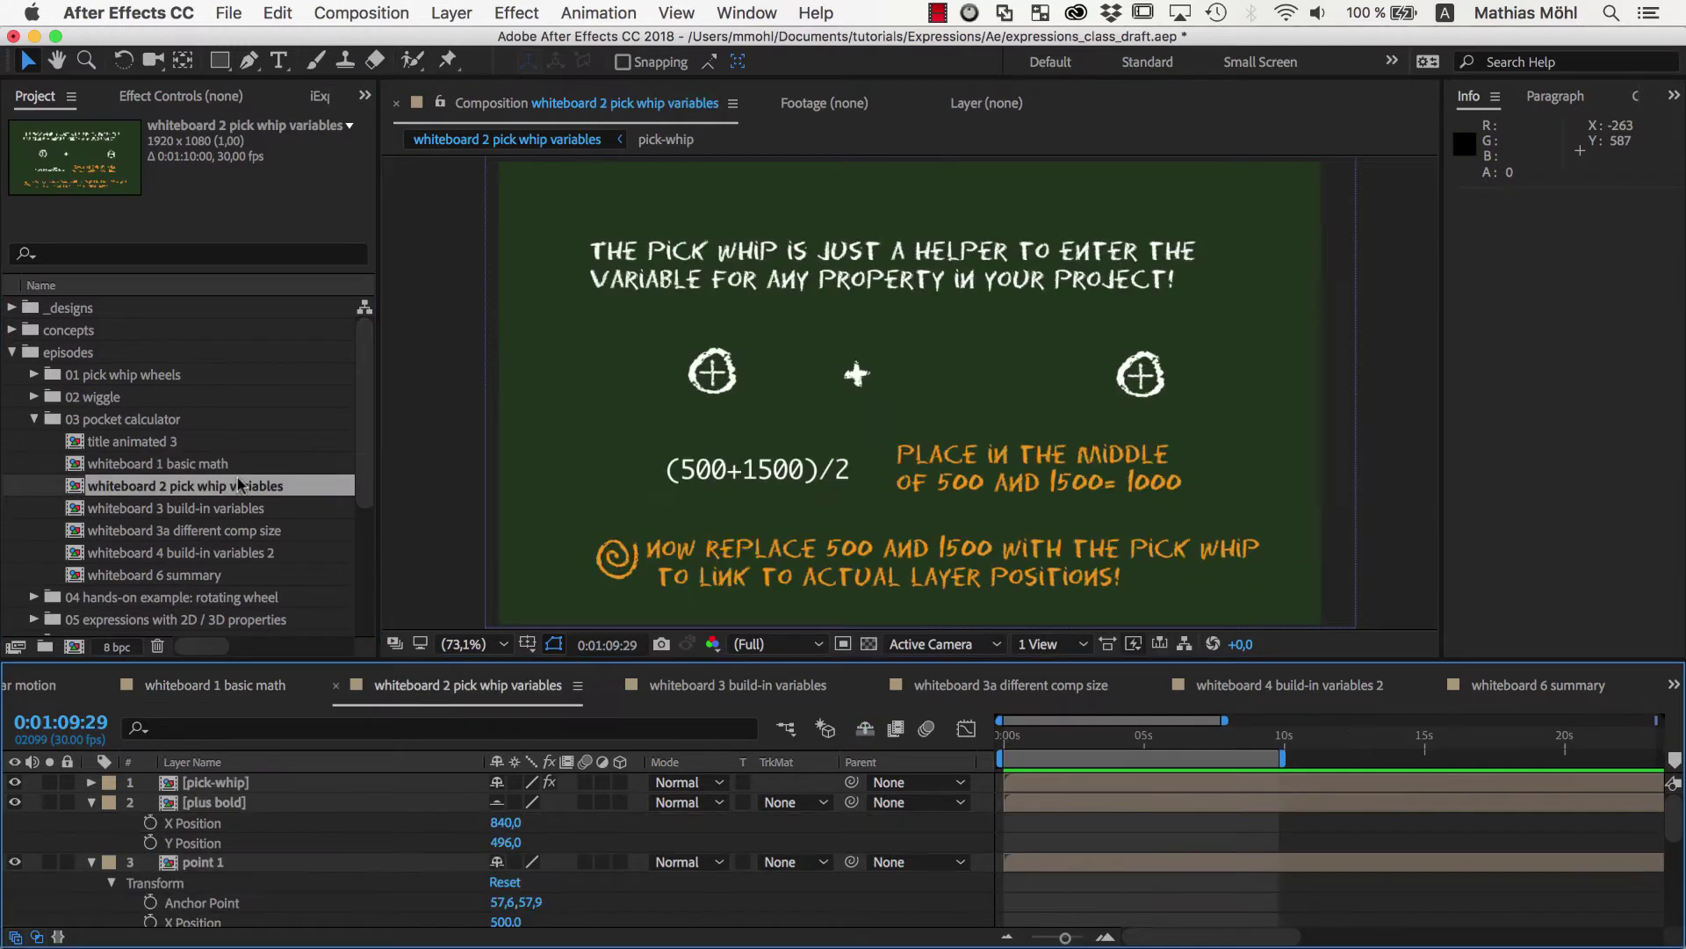
click(859, 373)
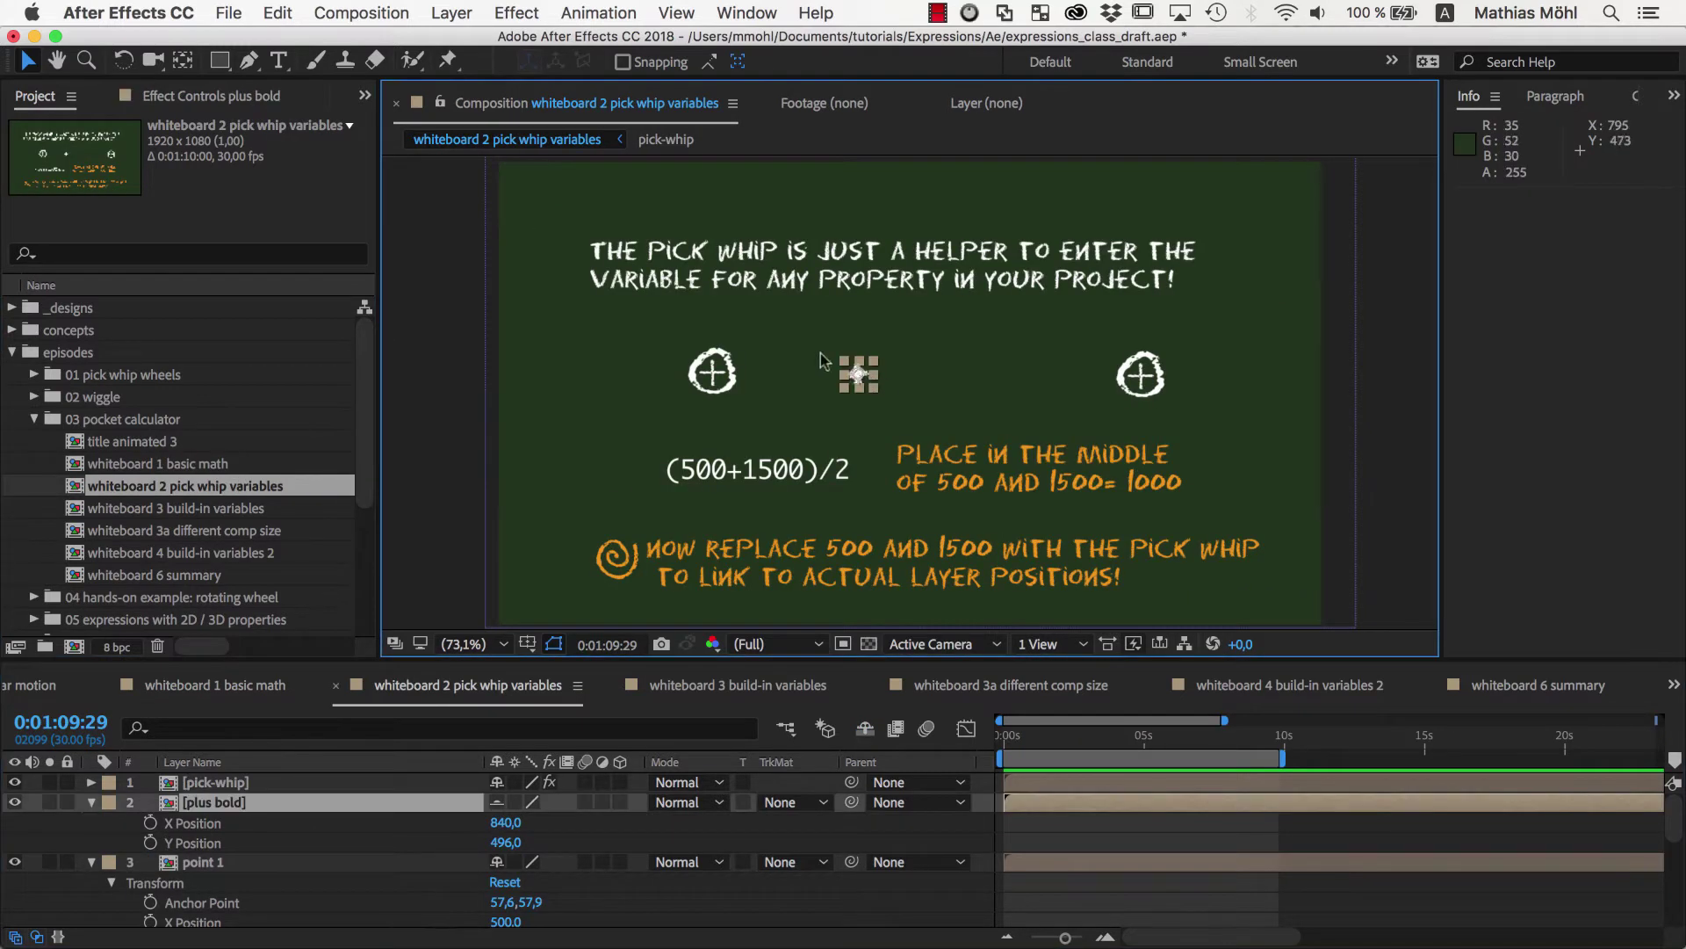
click(922, 346)
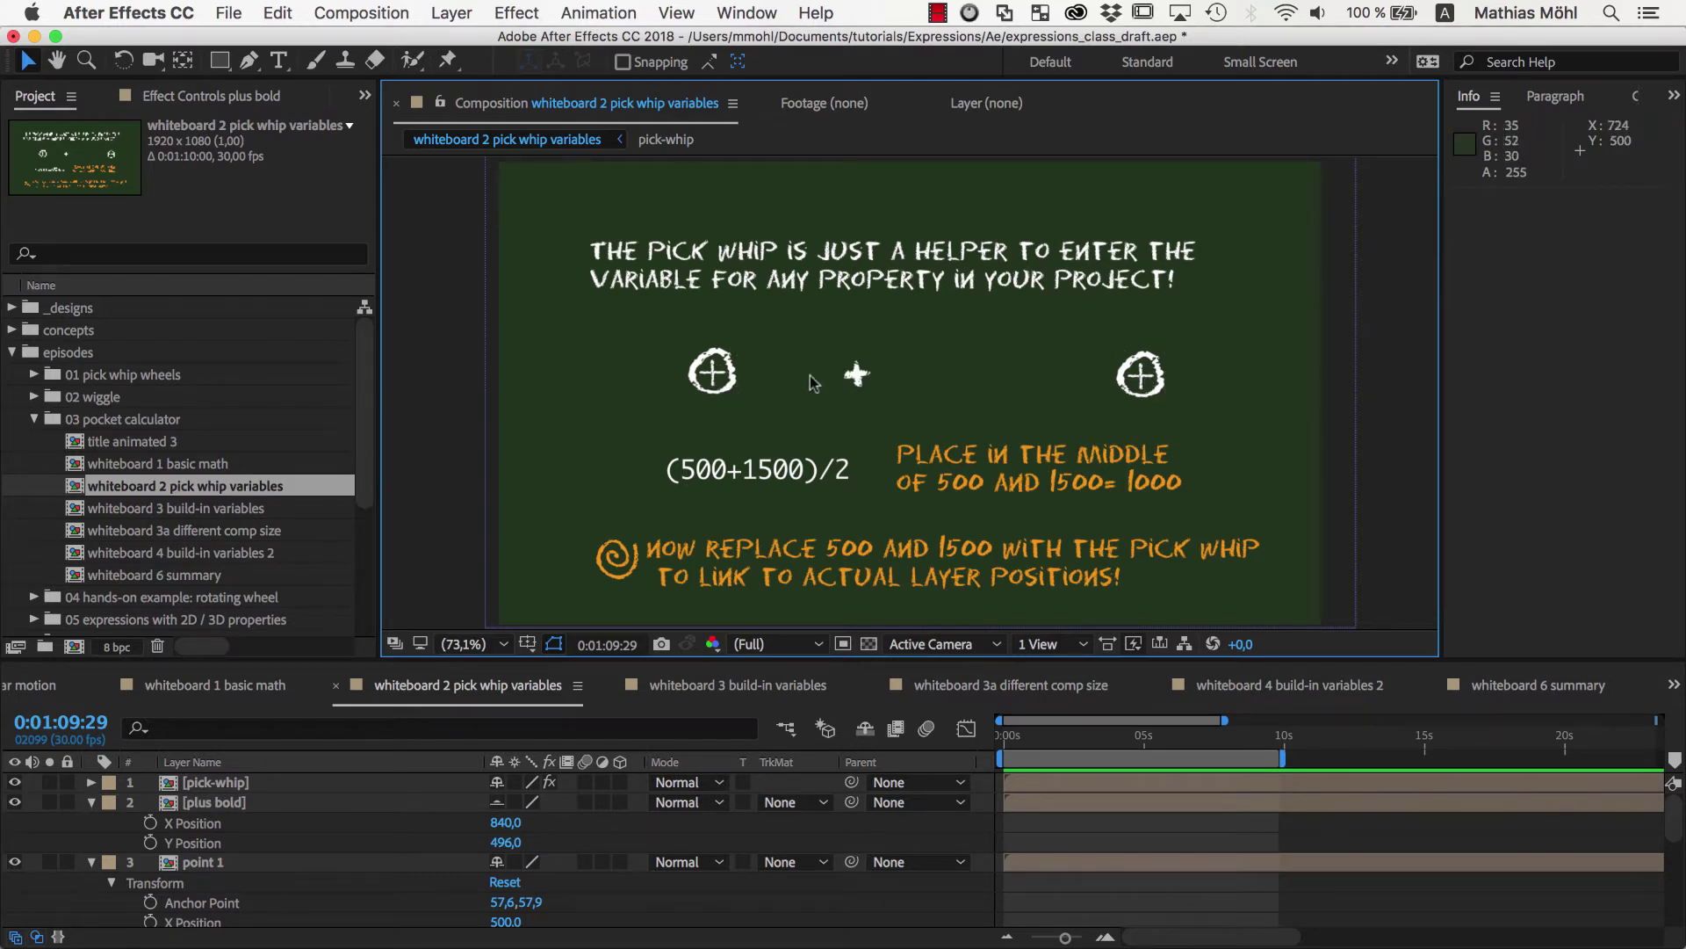
click(857, 376)
alt+click(151, 822)
text(()
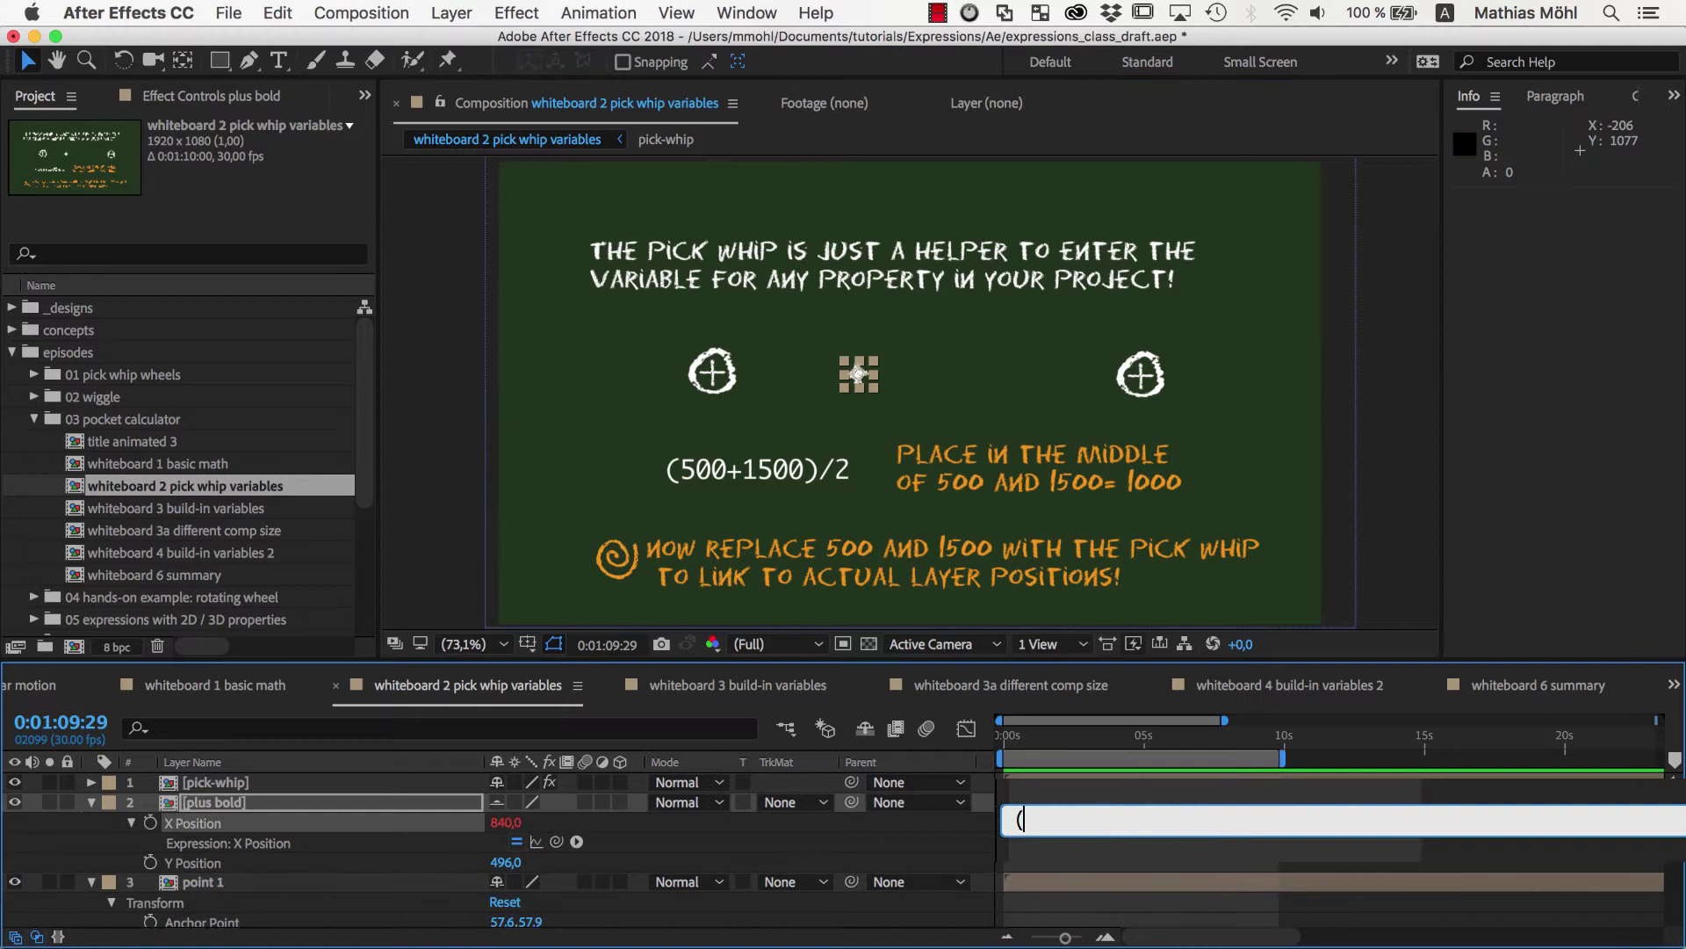
text(500+1500)/)
text(2)
click(858, 375)
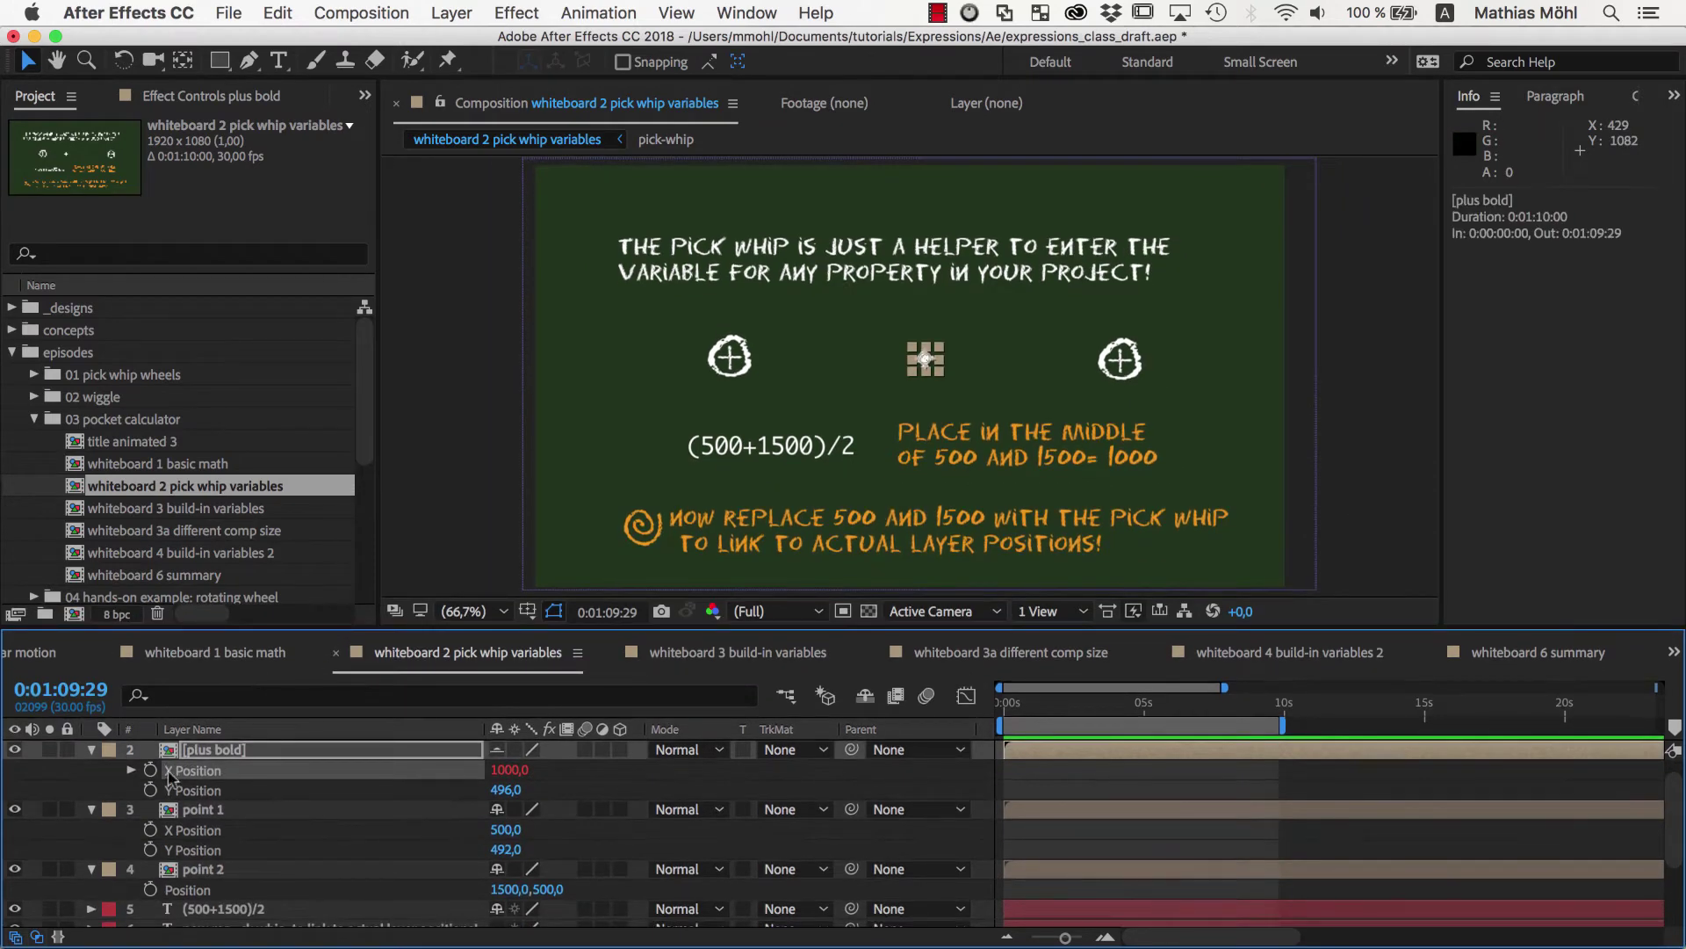
Pick-whip point 1's X Position in place of 500 in the plus's expression
alt+click(151, 770)
key(ctrl+v)
double_click(1036, 778)
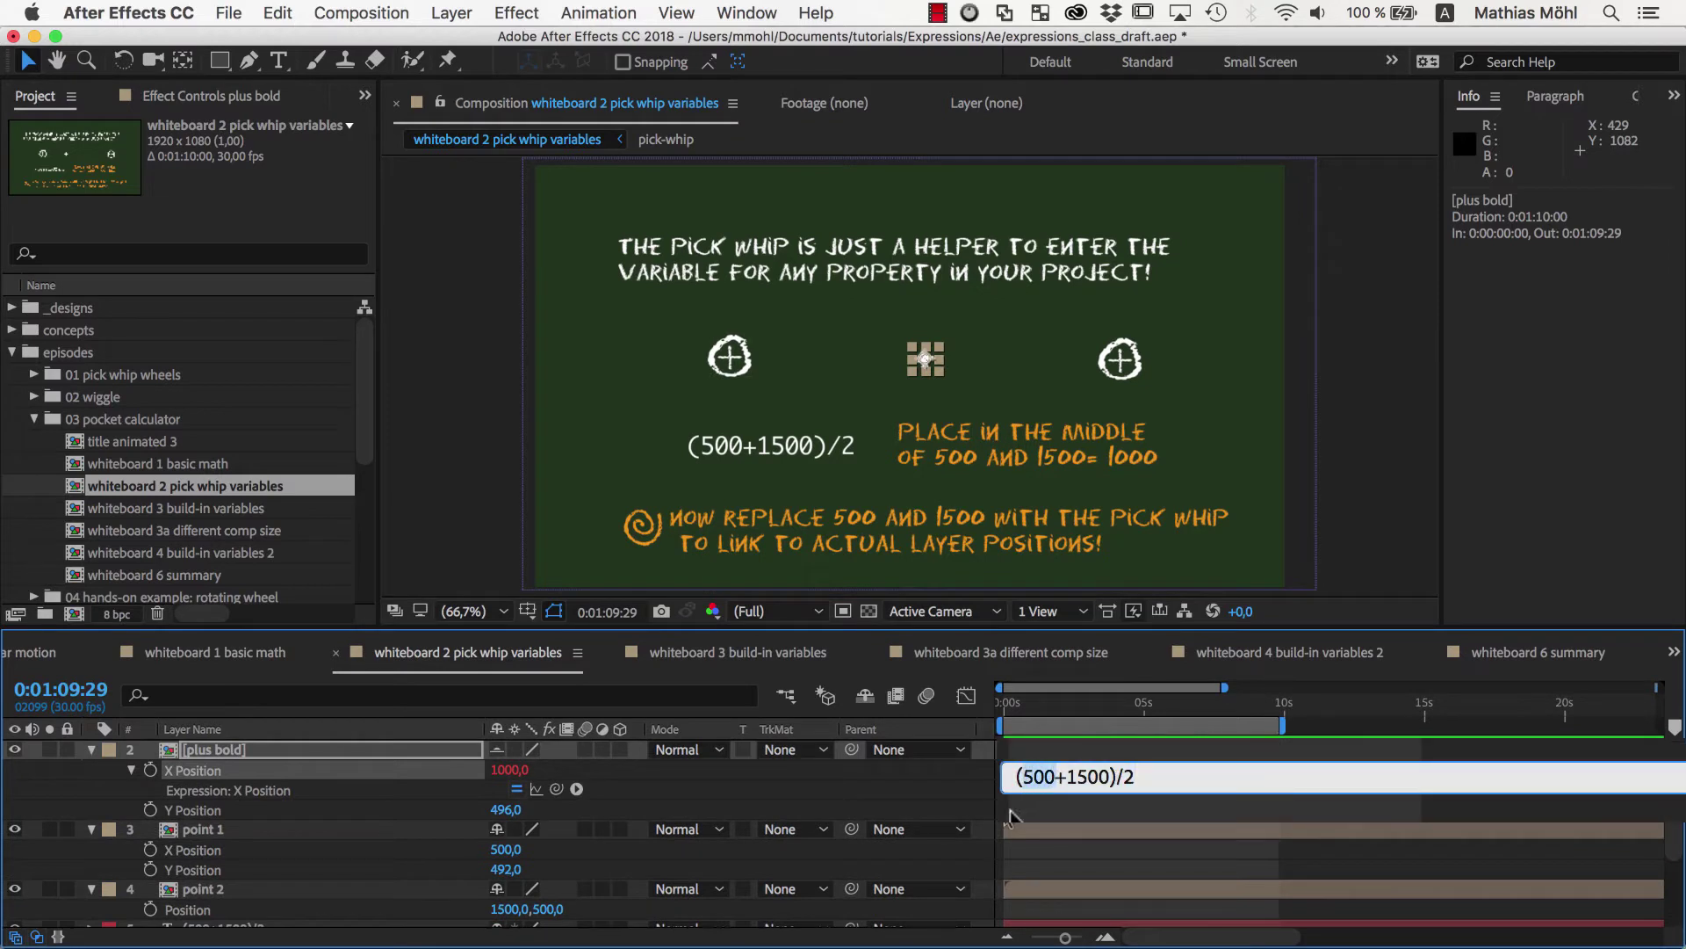
mouse_move(555, 789)
mouse_down()
mouse_move(341, 860)
mouse_move(370, 863)
mouse_up()
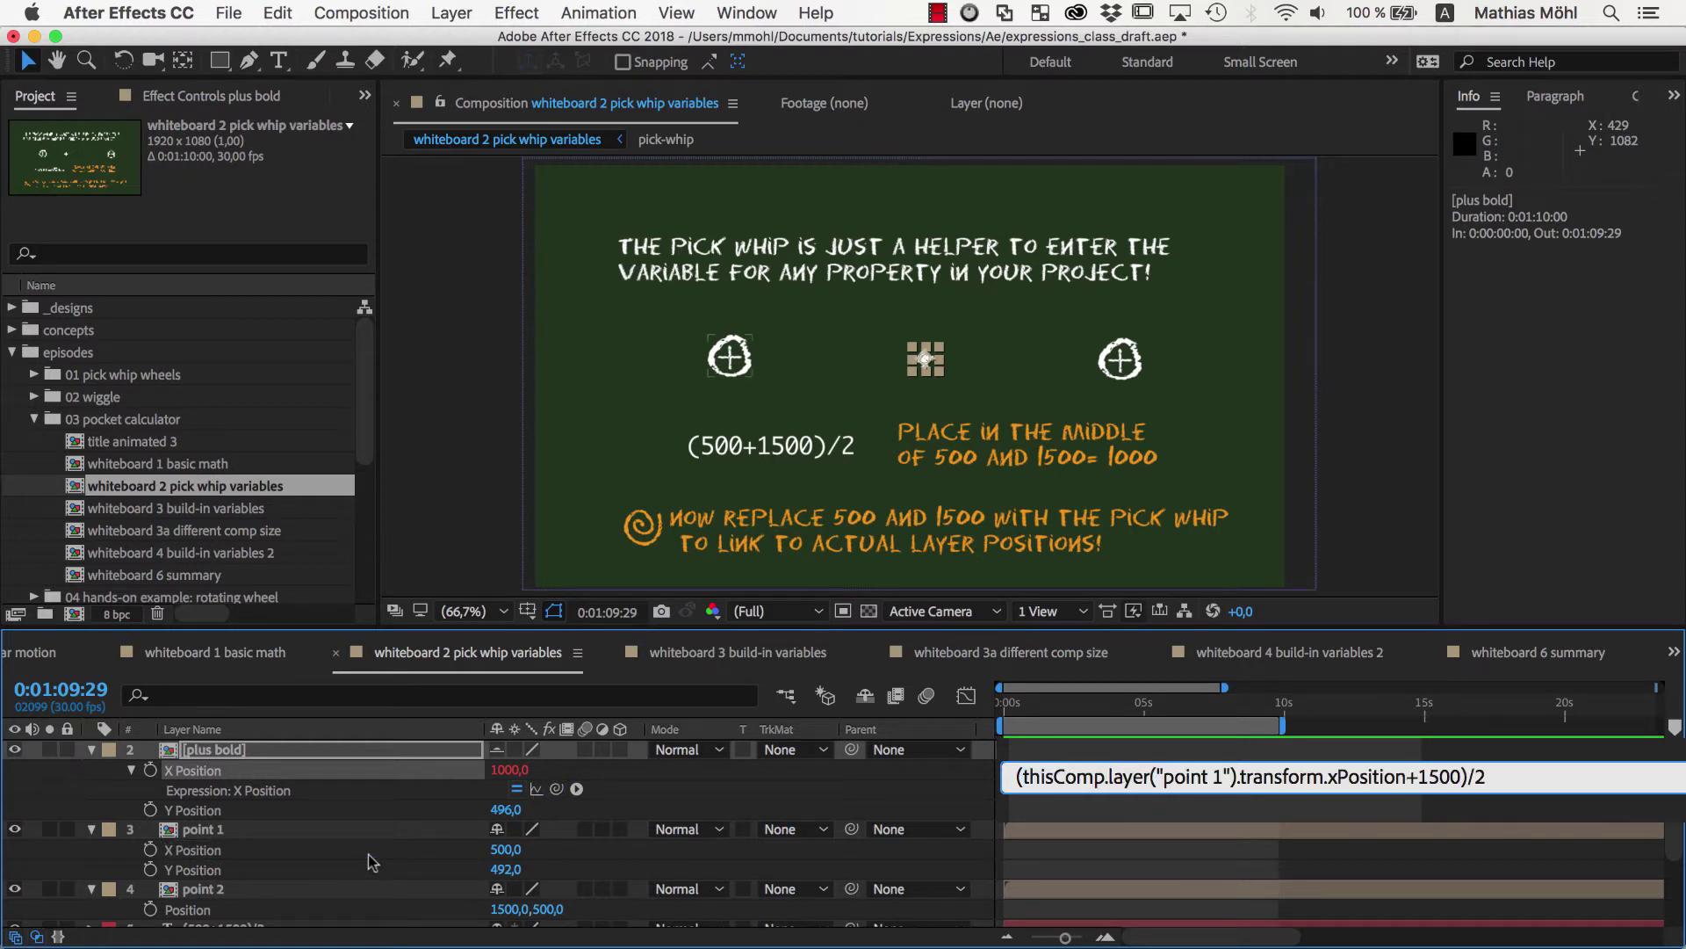
key(shift+alt+Right)
key(shift+alt+Right)
key(shift+alt+Right)
key(shift+alt+Right)
Link 1500 to point 2's Position, then undo the resulting dimension error
click(1418, 776)
drag(1419, 755, 1460, 758)
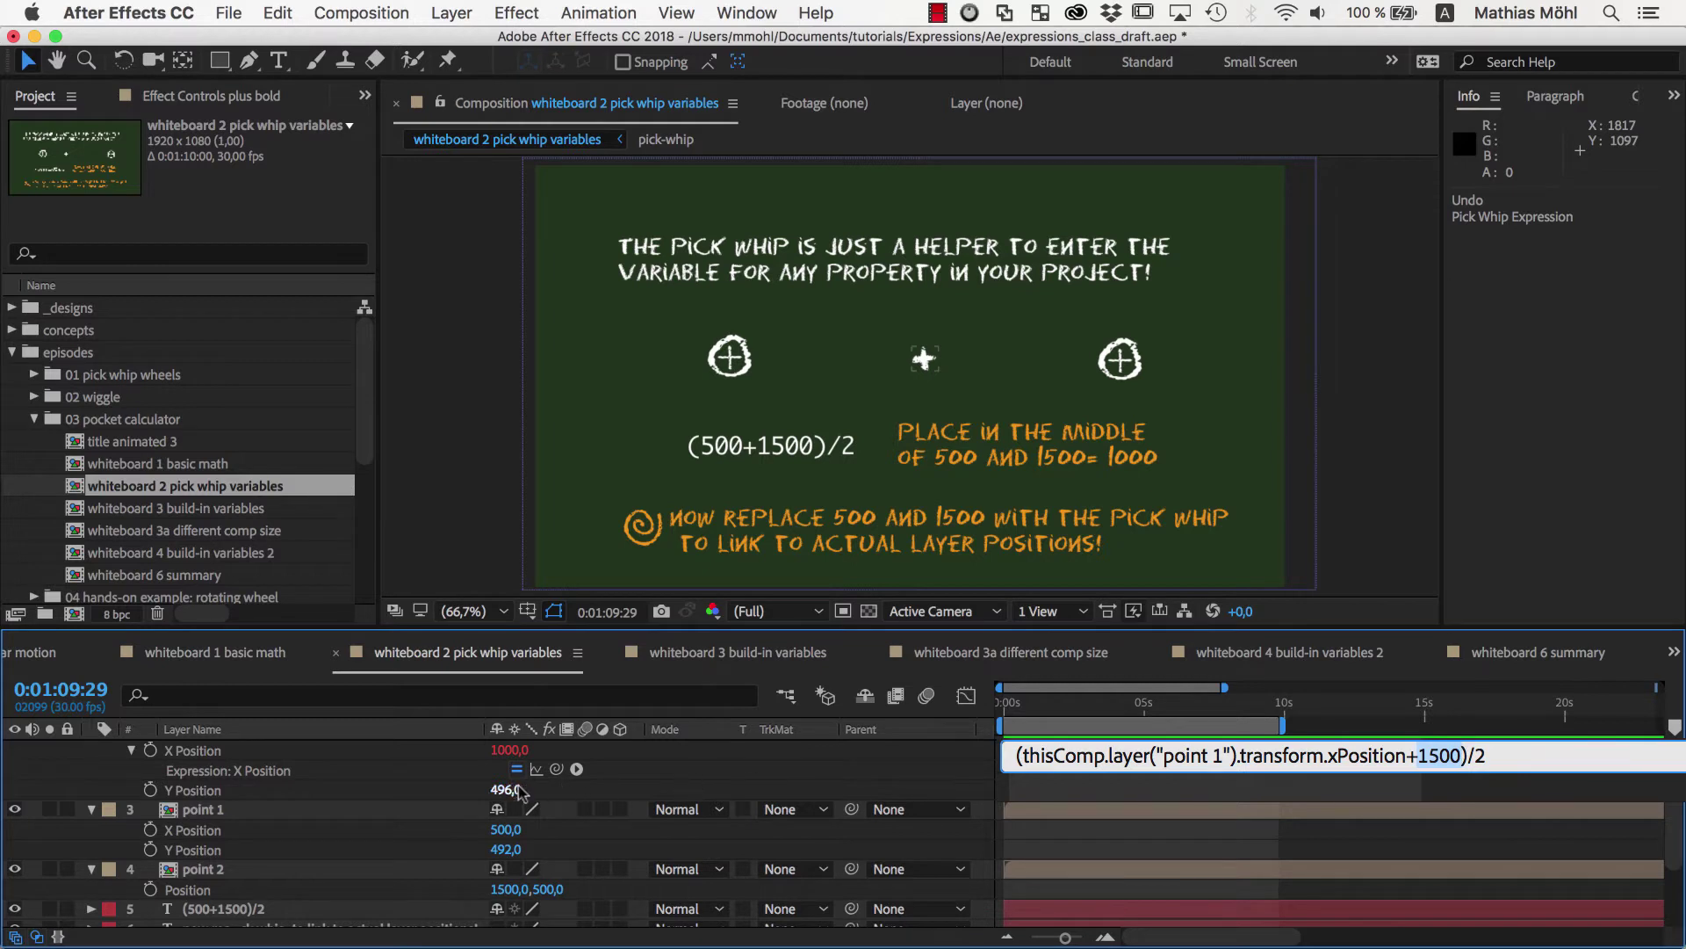
drag(576, 768, 371, 890)
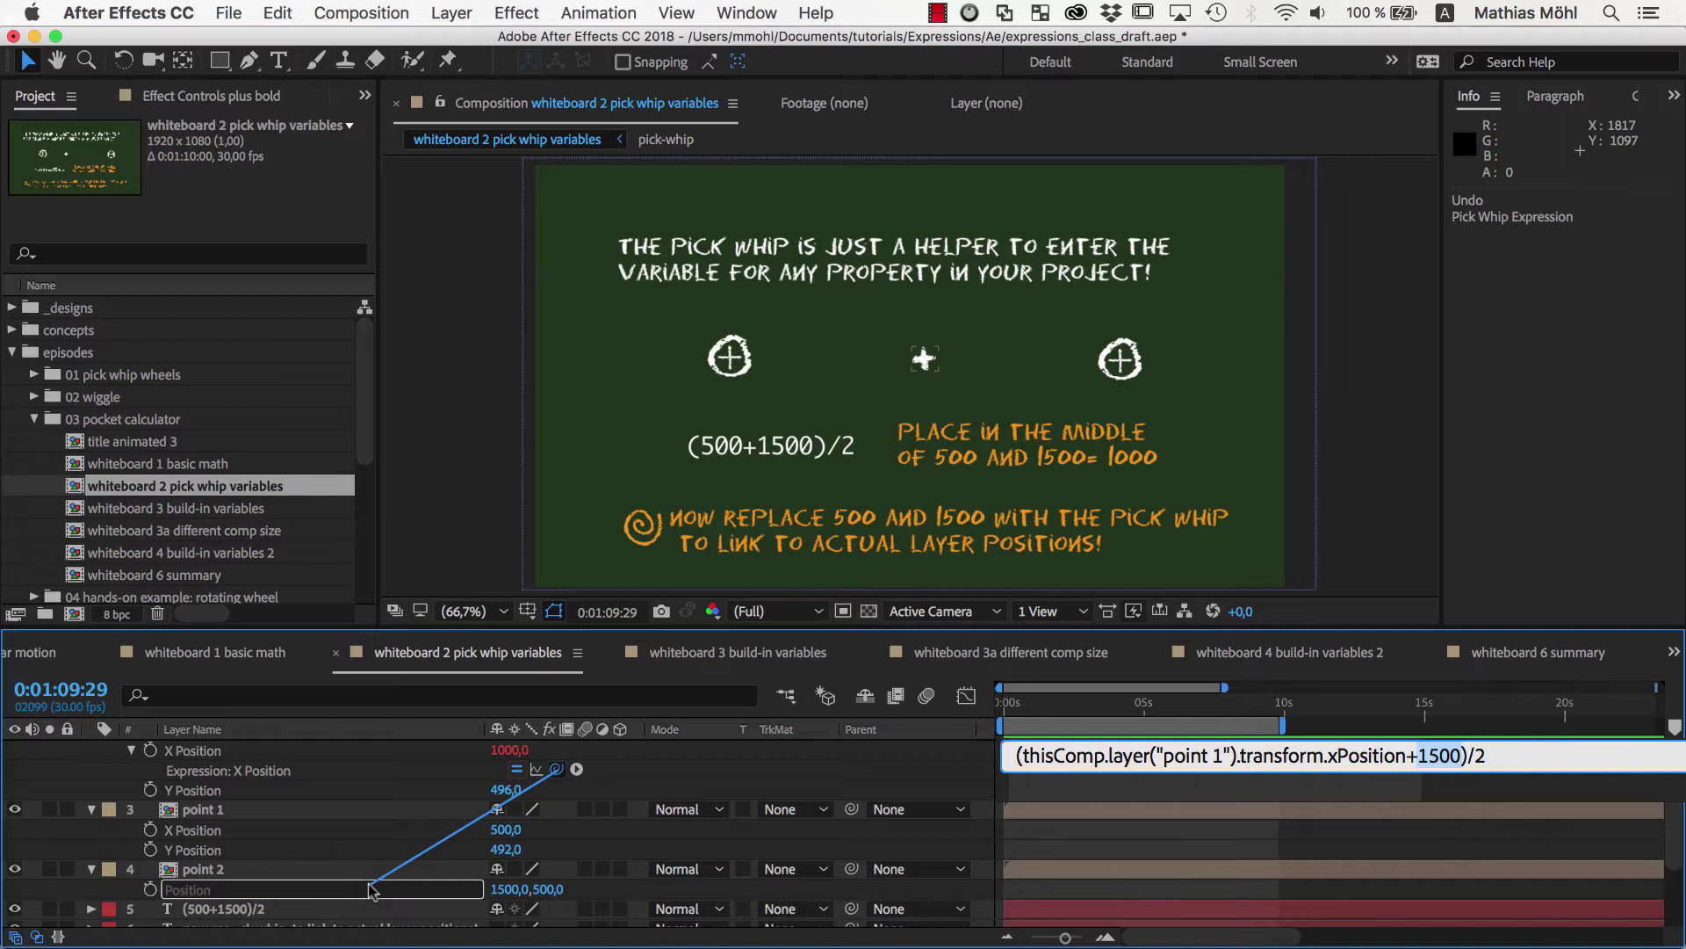
drag(370, 891, 553, 895)
drag(552, 895, 313, 896)
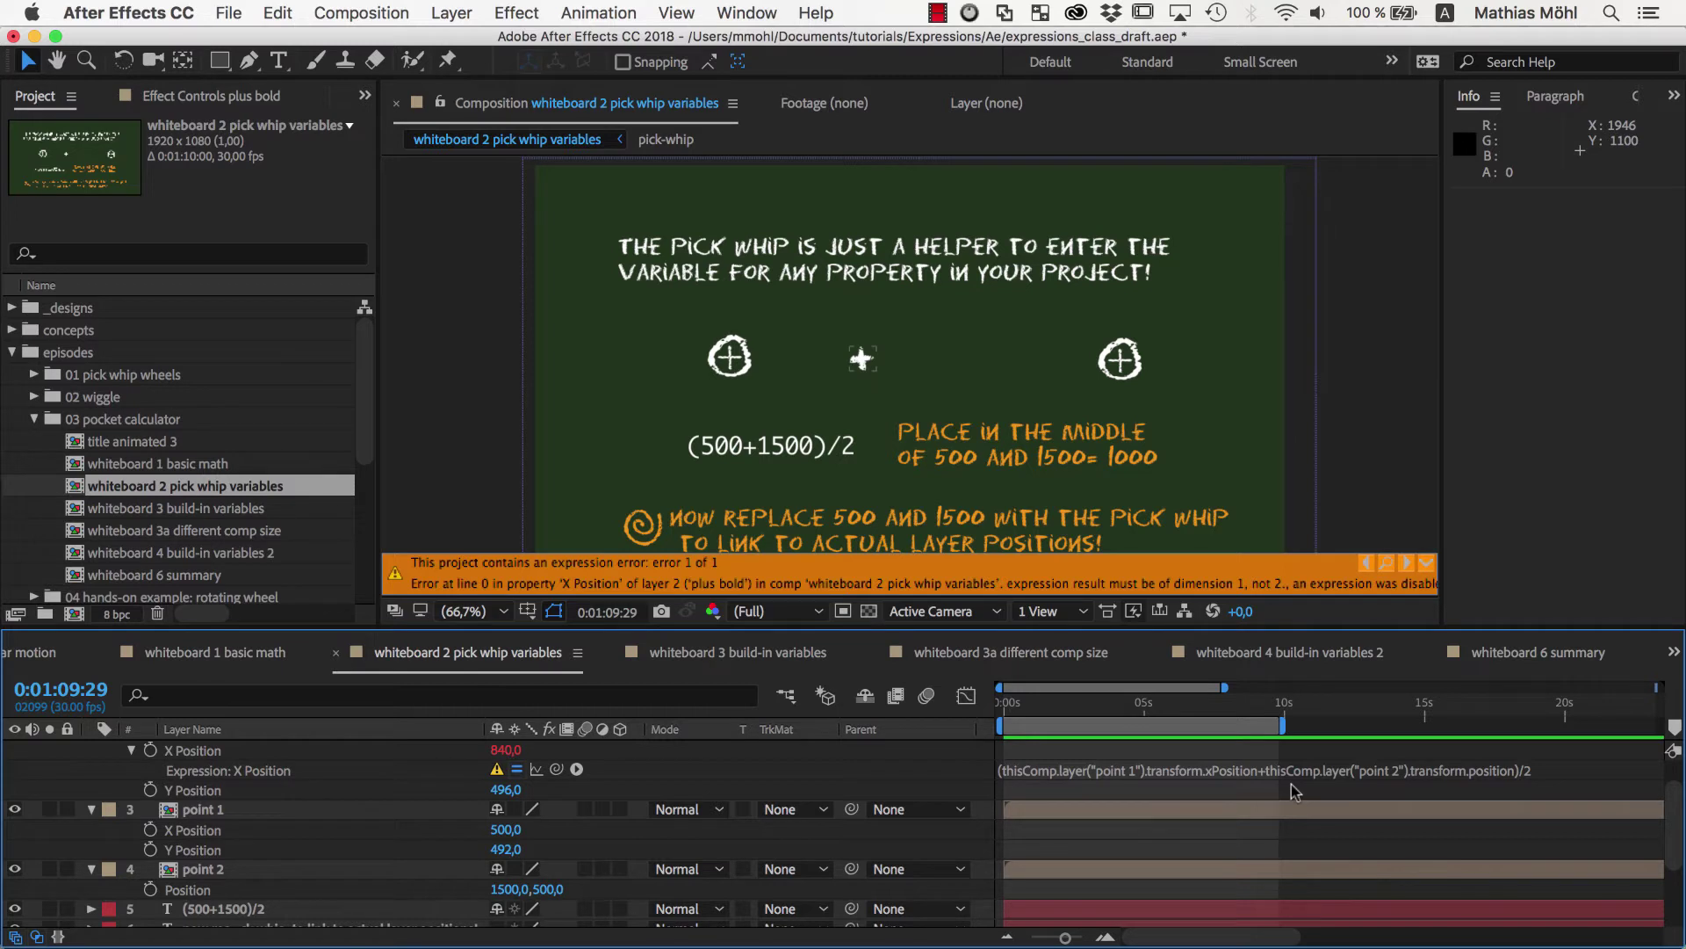
key(ctrl+z)
Re-link 1500 to point 2's Position, keeping the position[0] reference
click(1413, 758)
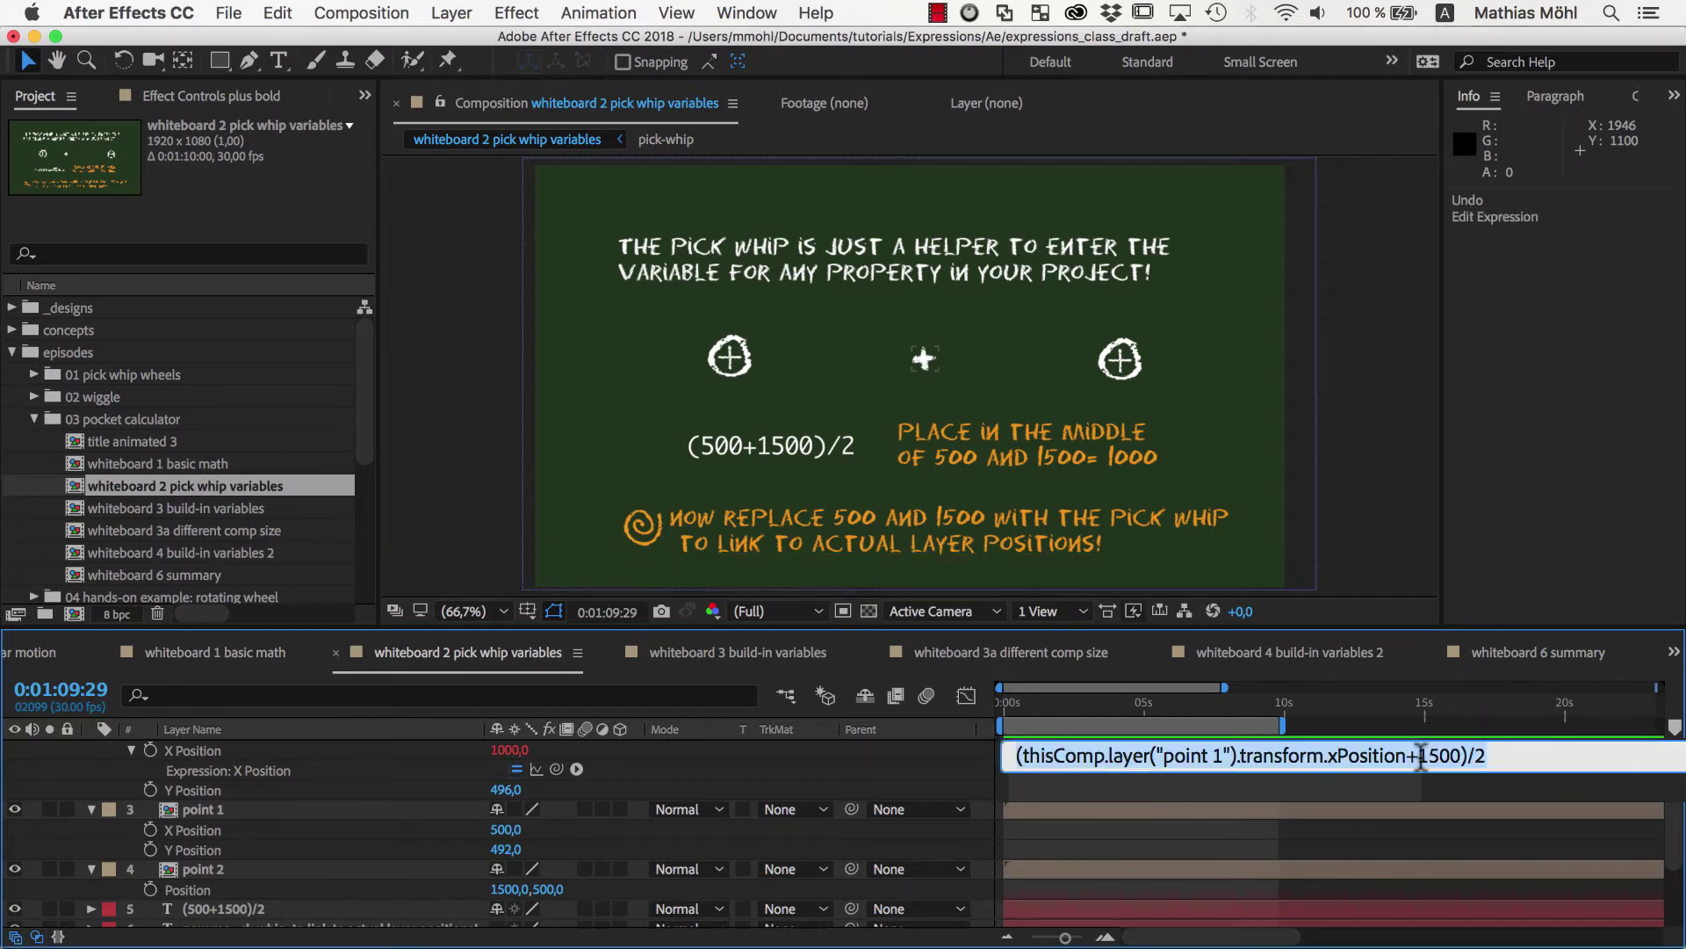
drag(1414, 757, 1453, 759)
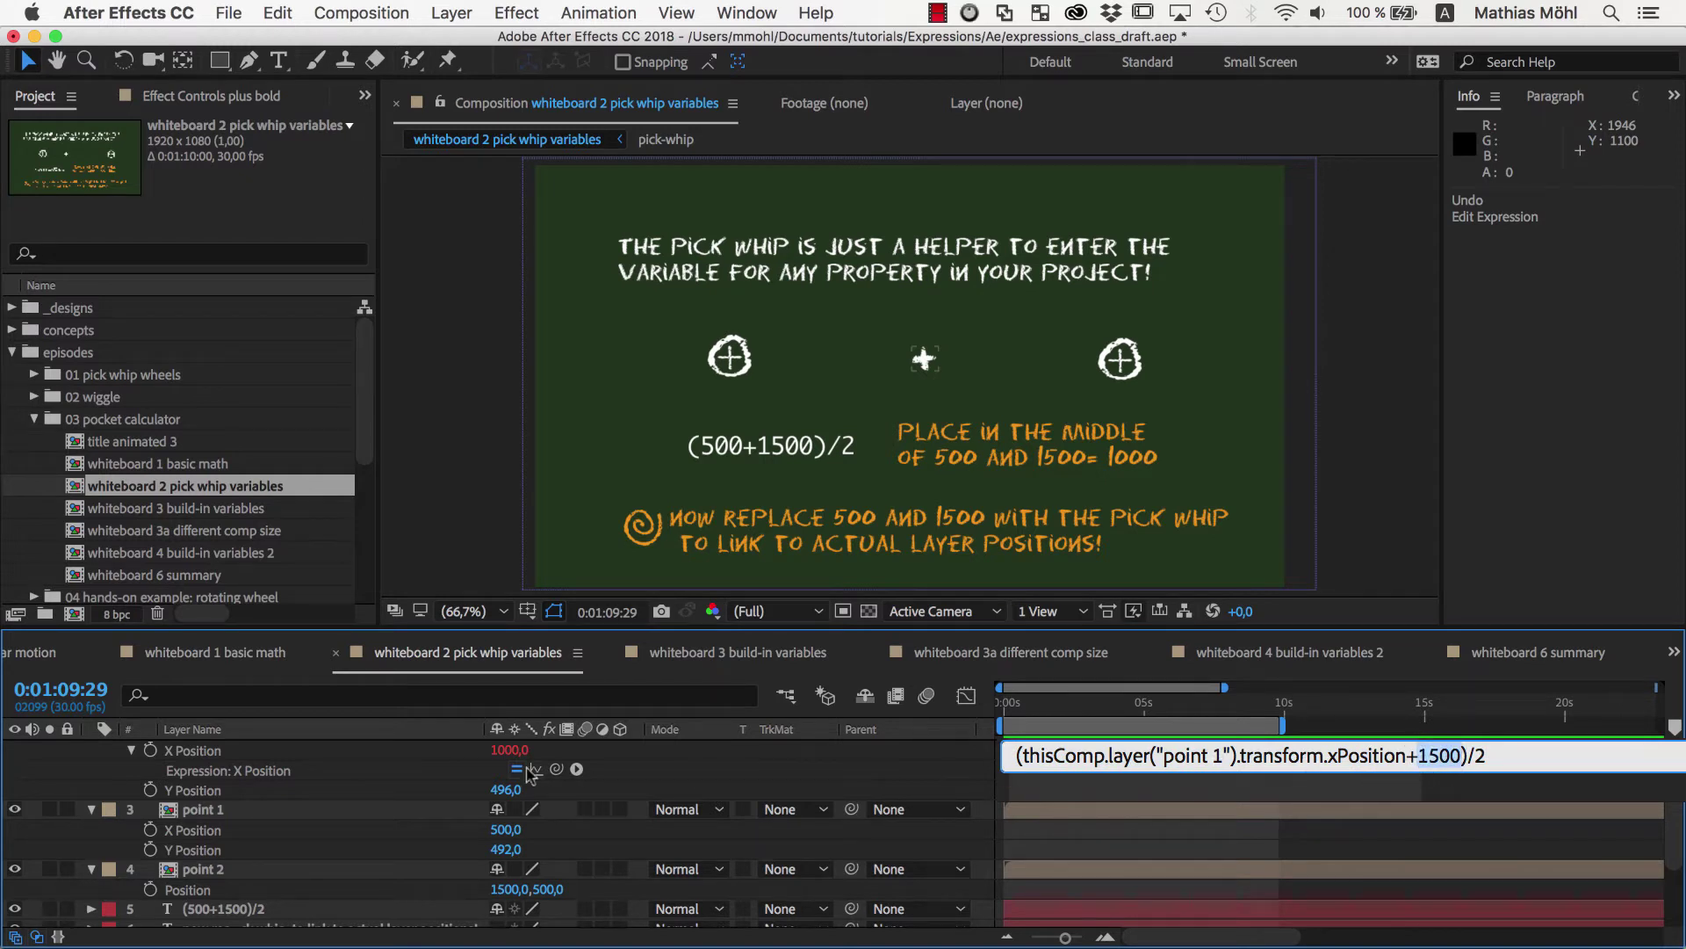
mouse_move(555, 776)
mouse_down()
mouse_move(436, 899)
mouse_move(521, 894)
mouse_up()
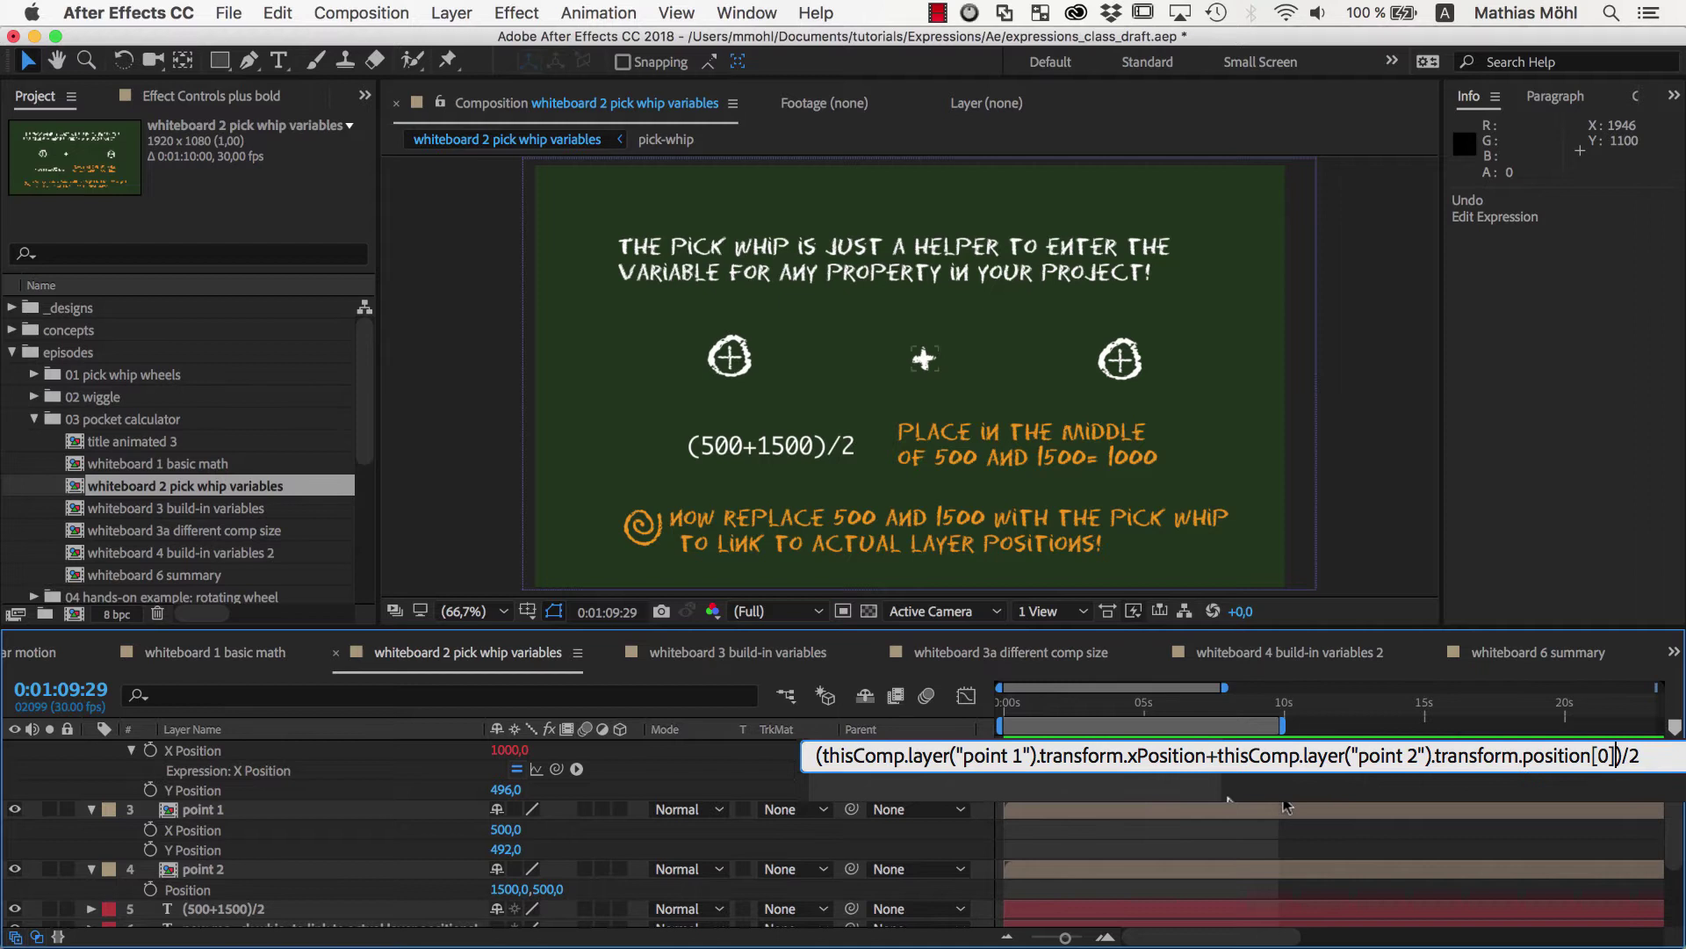
drag(1218, 756, 1617, 756)
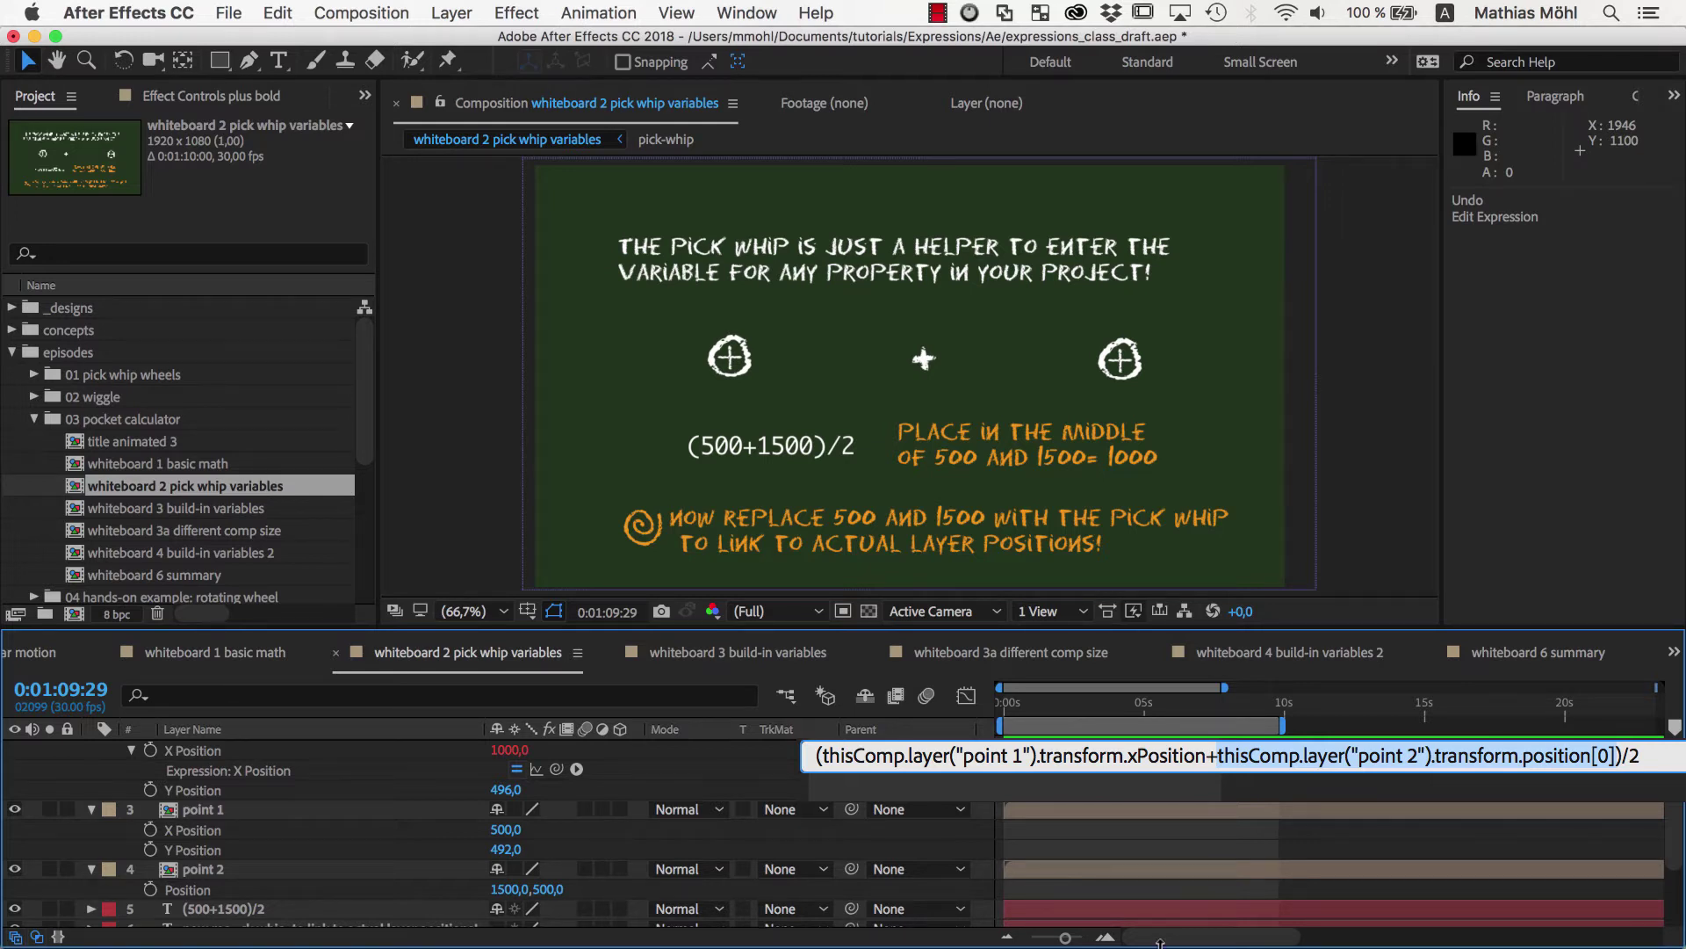
Drag point 2 left and point 1 right, then open whiteboard 3 build-in variables
click(1365, 857)
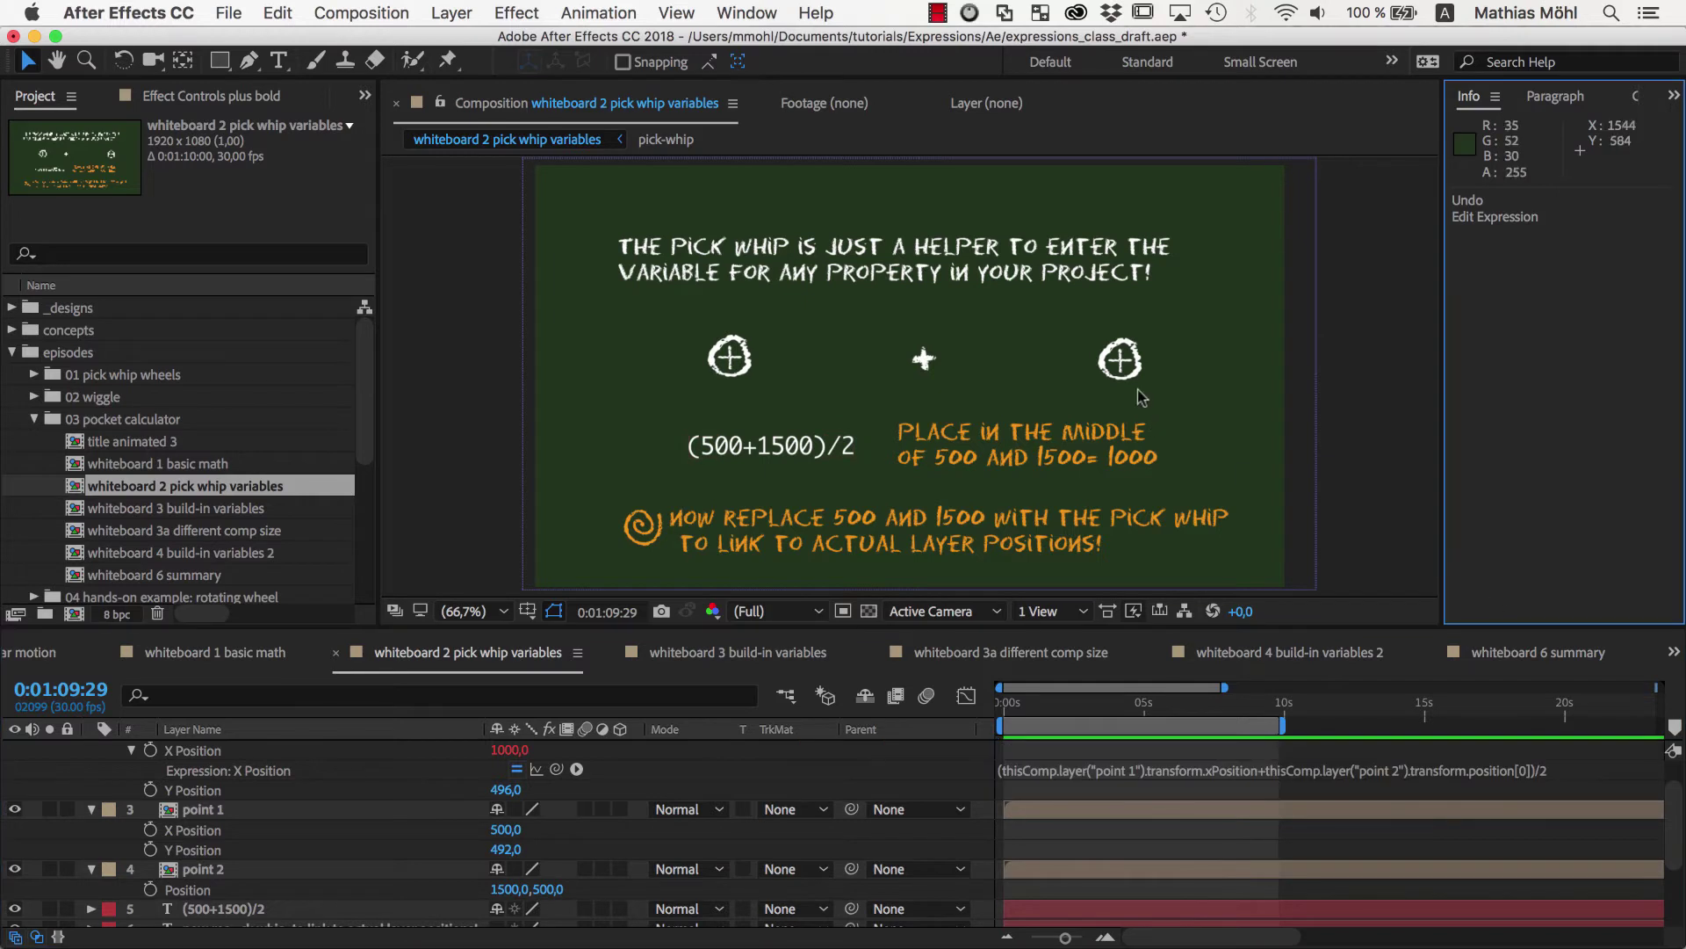
mouse_move(1133, 364)
mouse_down()
mouse_move(968, 365)
mouse_move(1038, 368)
mouse_move(1016, 369)
mouse_up()
mouse_move(730, 356)
mouse_down()
mouse_move(800, 359)
mouse_move(756, 353)
mouse_move(791, 354)
mouse_move(806, 290)
mouse_move(818, 405)
mouse_move(864, 433)
mouse_move(870, 363)
mouse_move(803, 388)
mouse_move(788, 350)
mouse_move(777, 361)
mouse_up()
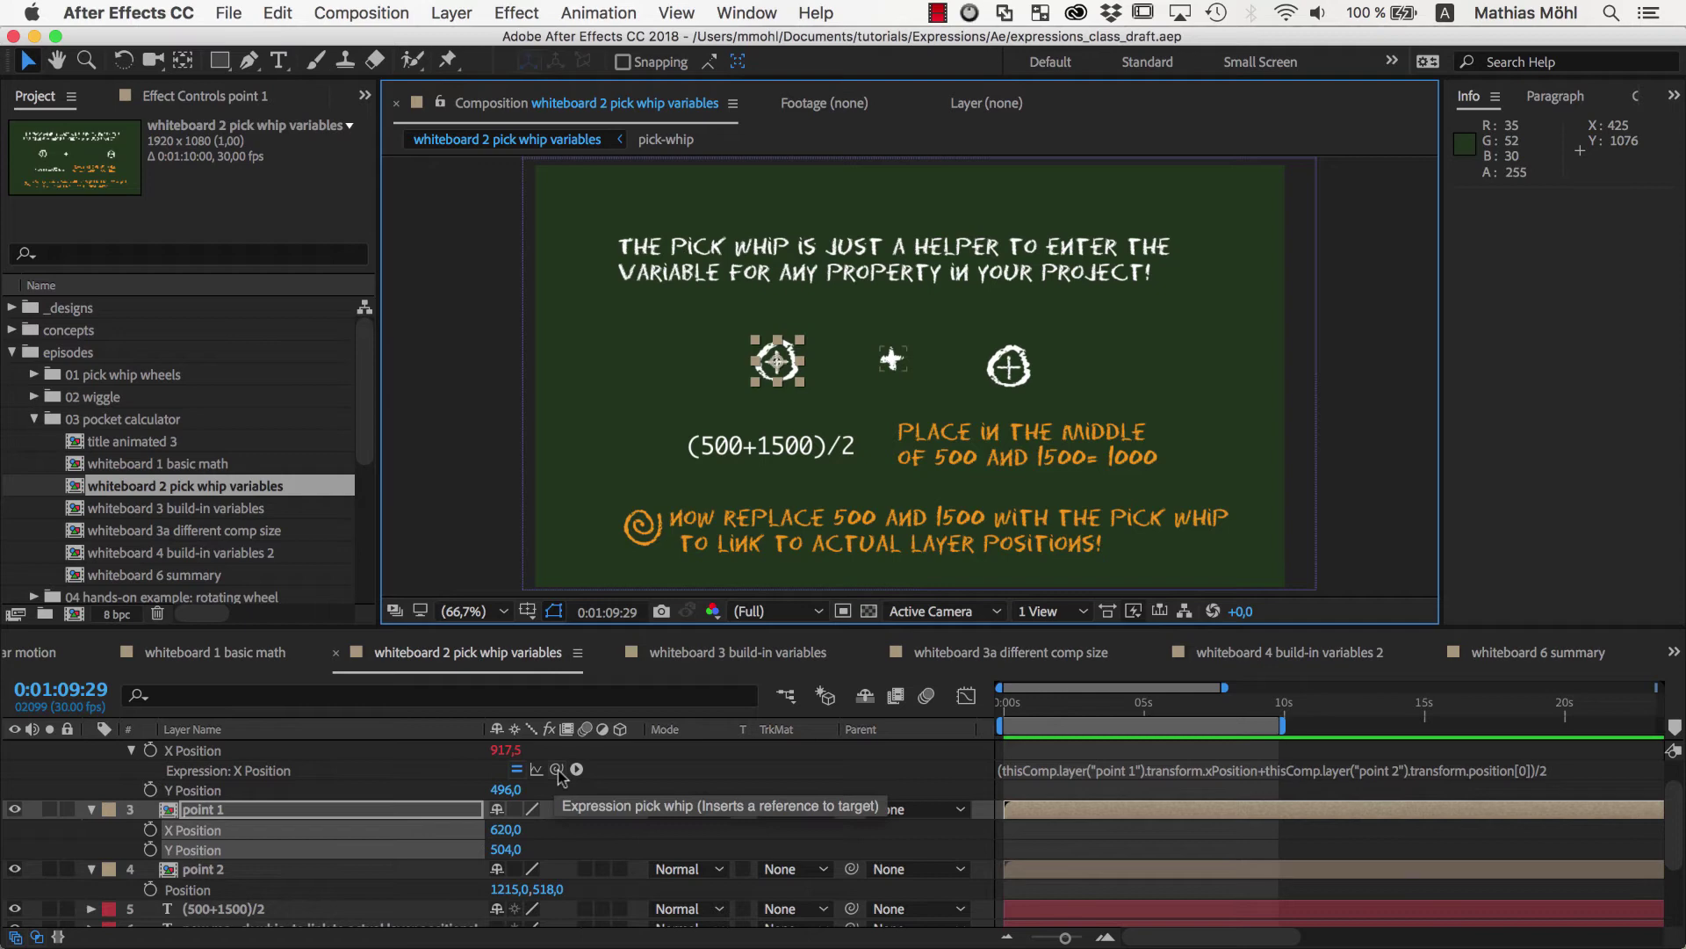
double_click(221, 510)
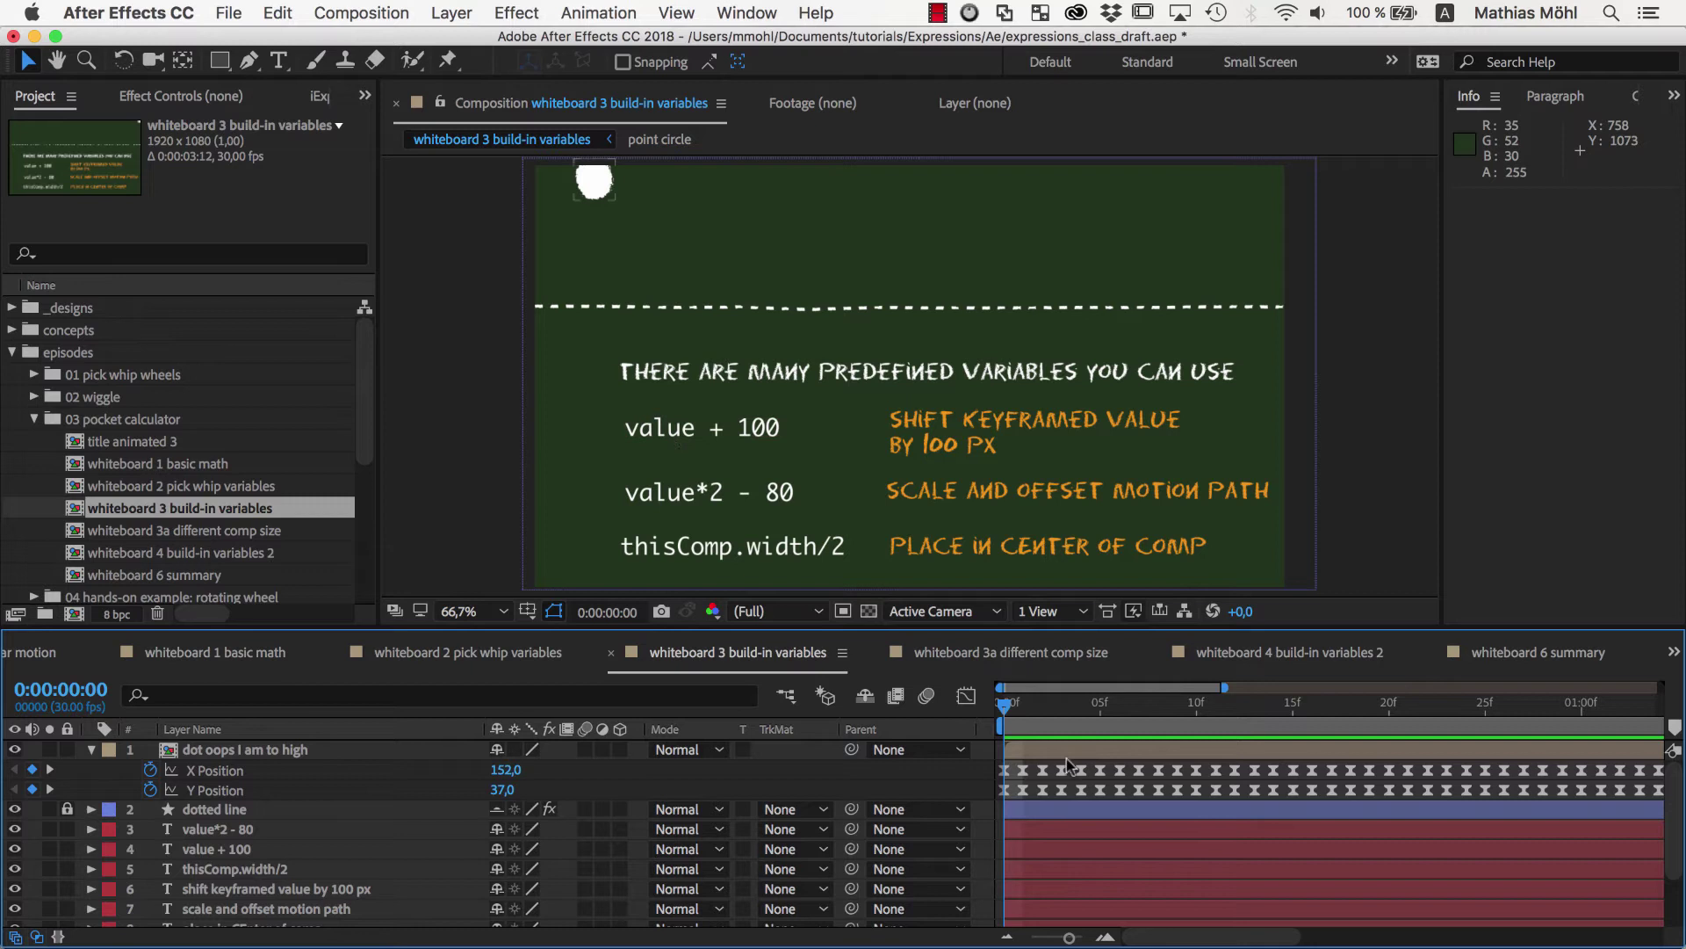
Preview the dot's bounce, then give its Y Position the expression value + 100
mouse_move(1003, 709)
mouse_down()
mouse_move(1179, 719)
mouse_move(1003, 720)
mouse_up()
key(space)
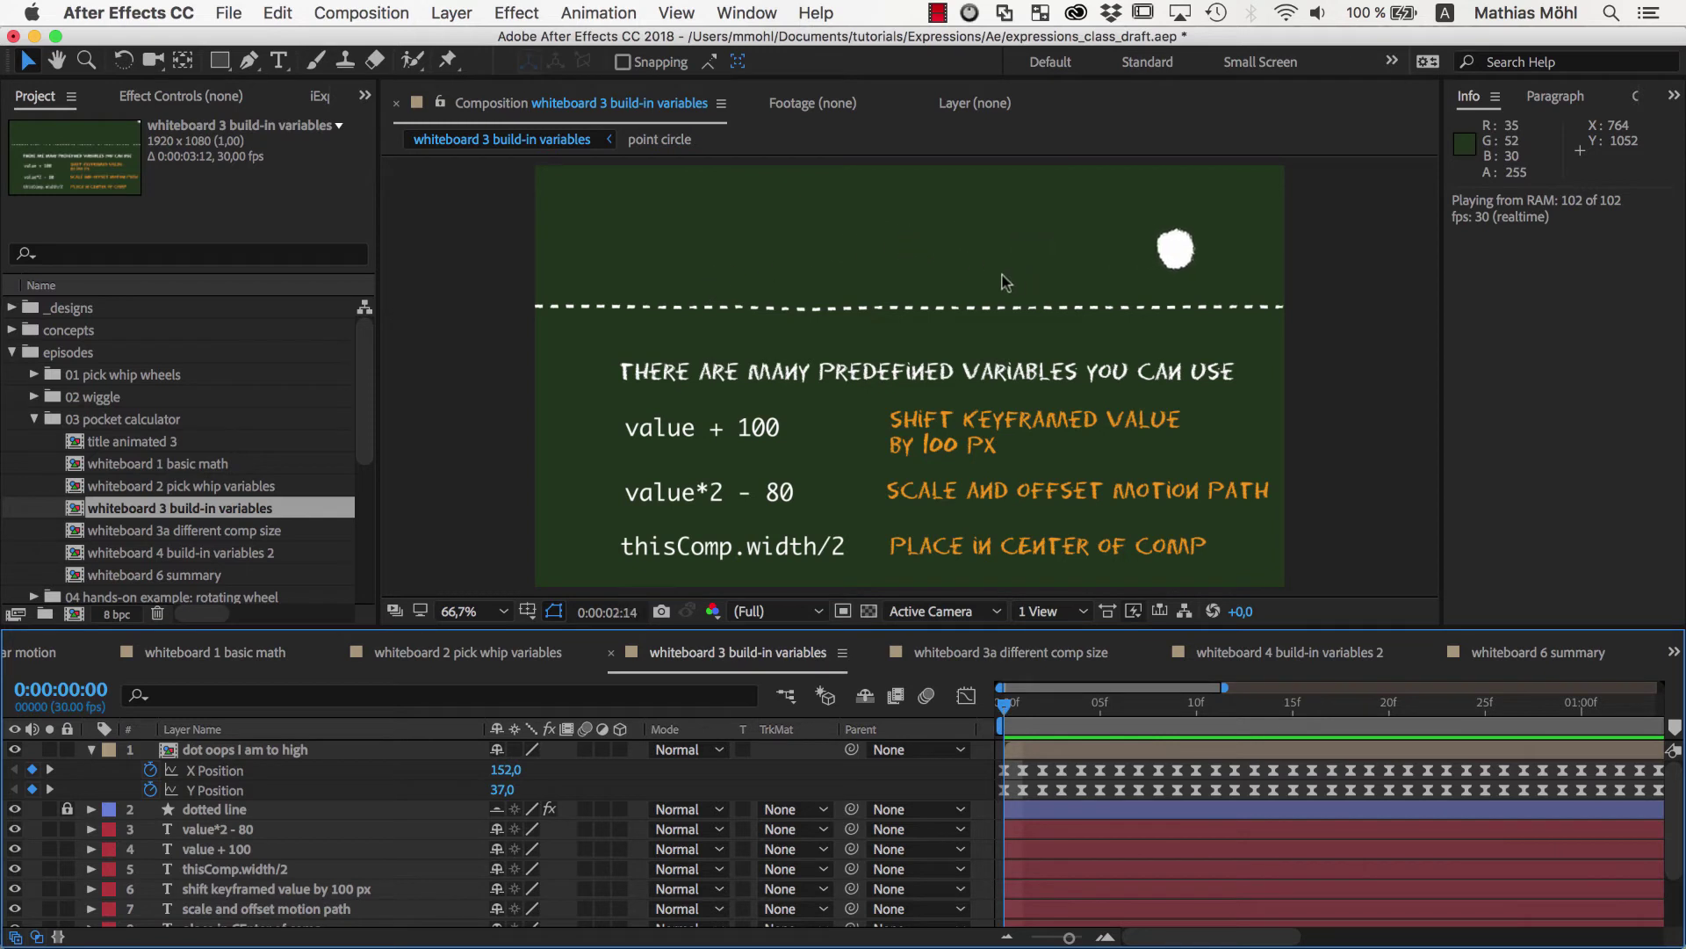
key(space)
alt+click(148, 789)
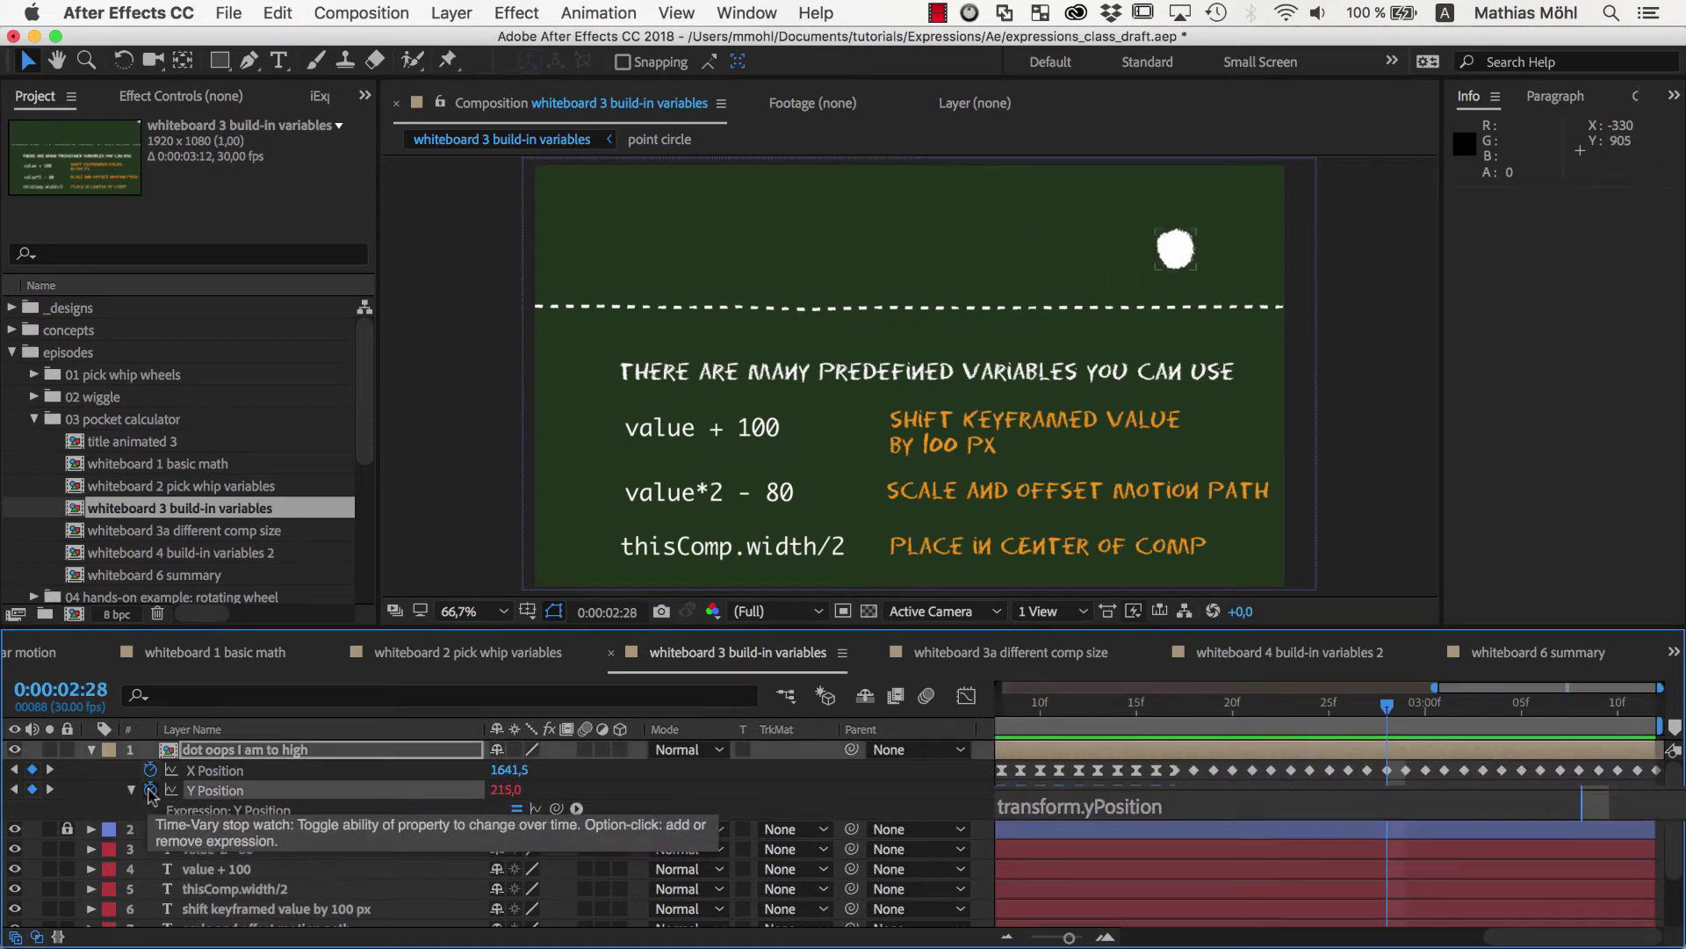
text(v)
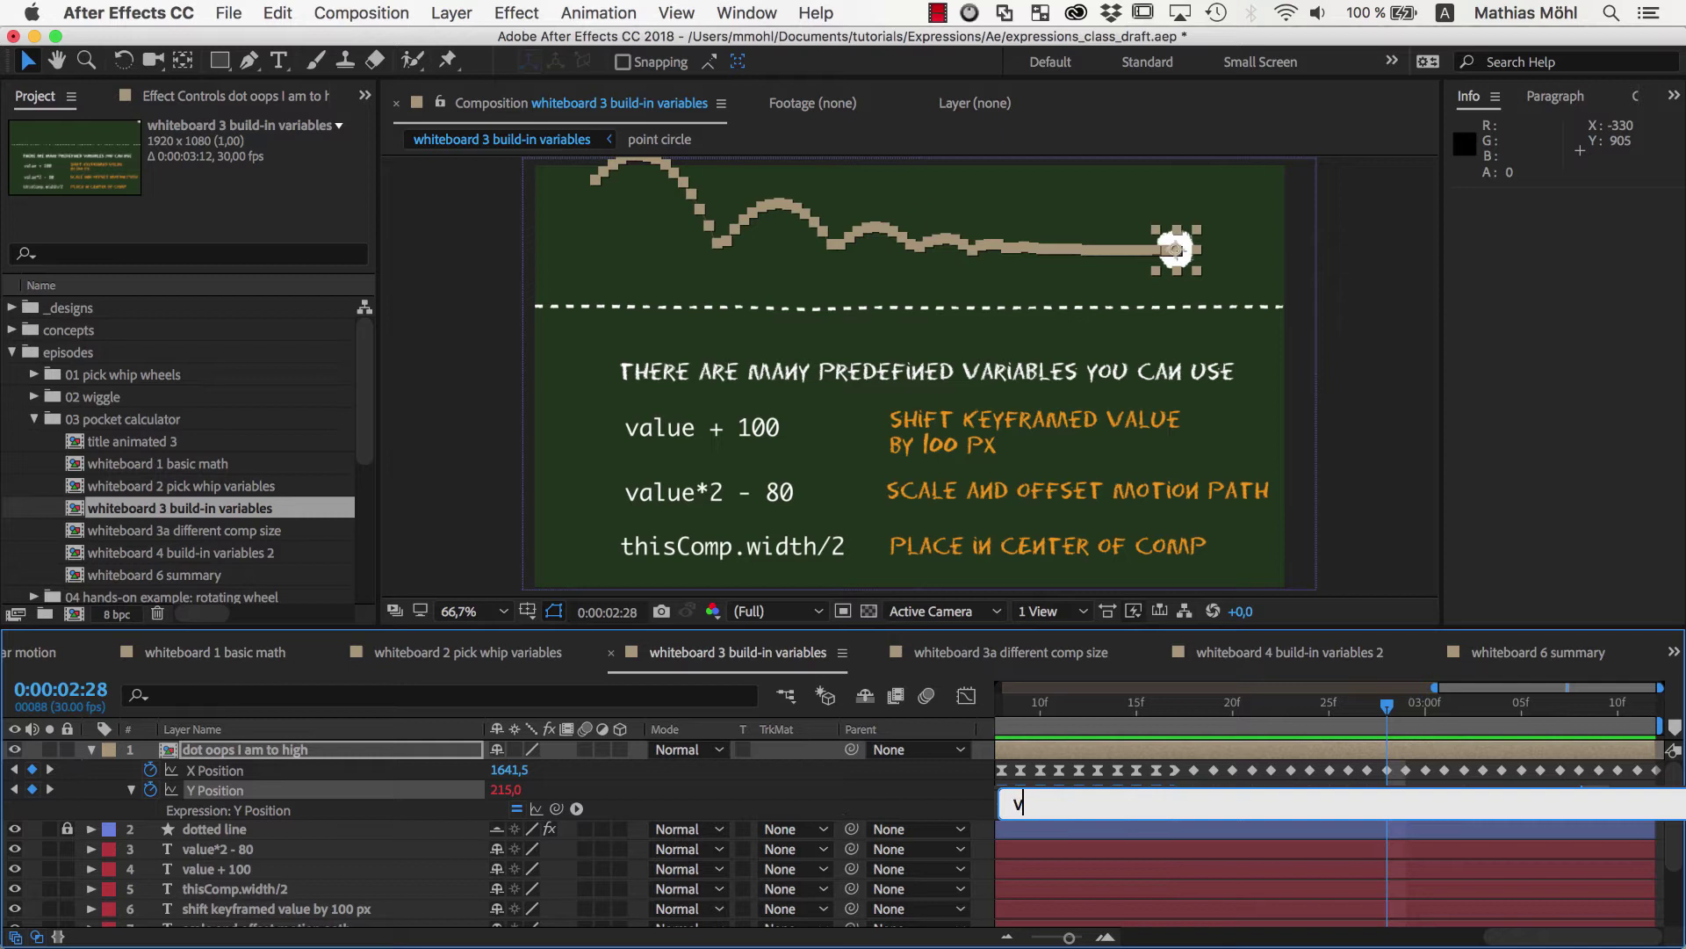
text(alue + 100)
key(KP_Enter)
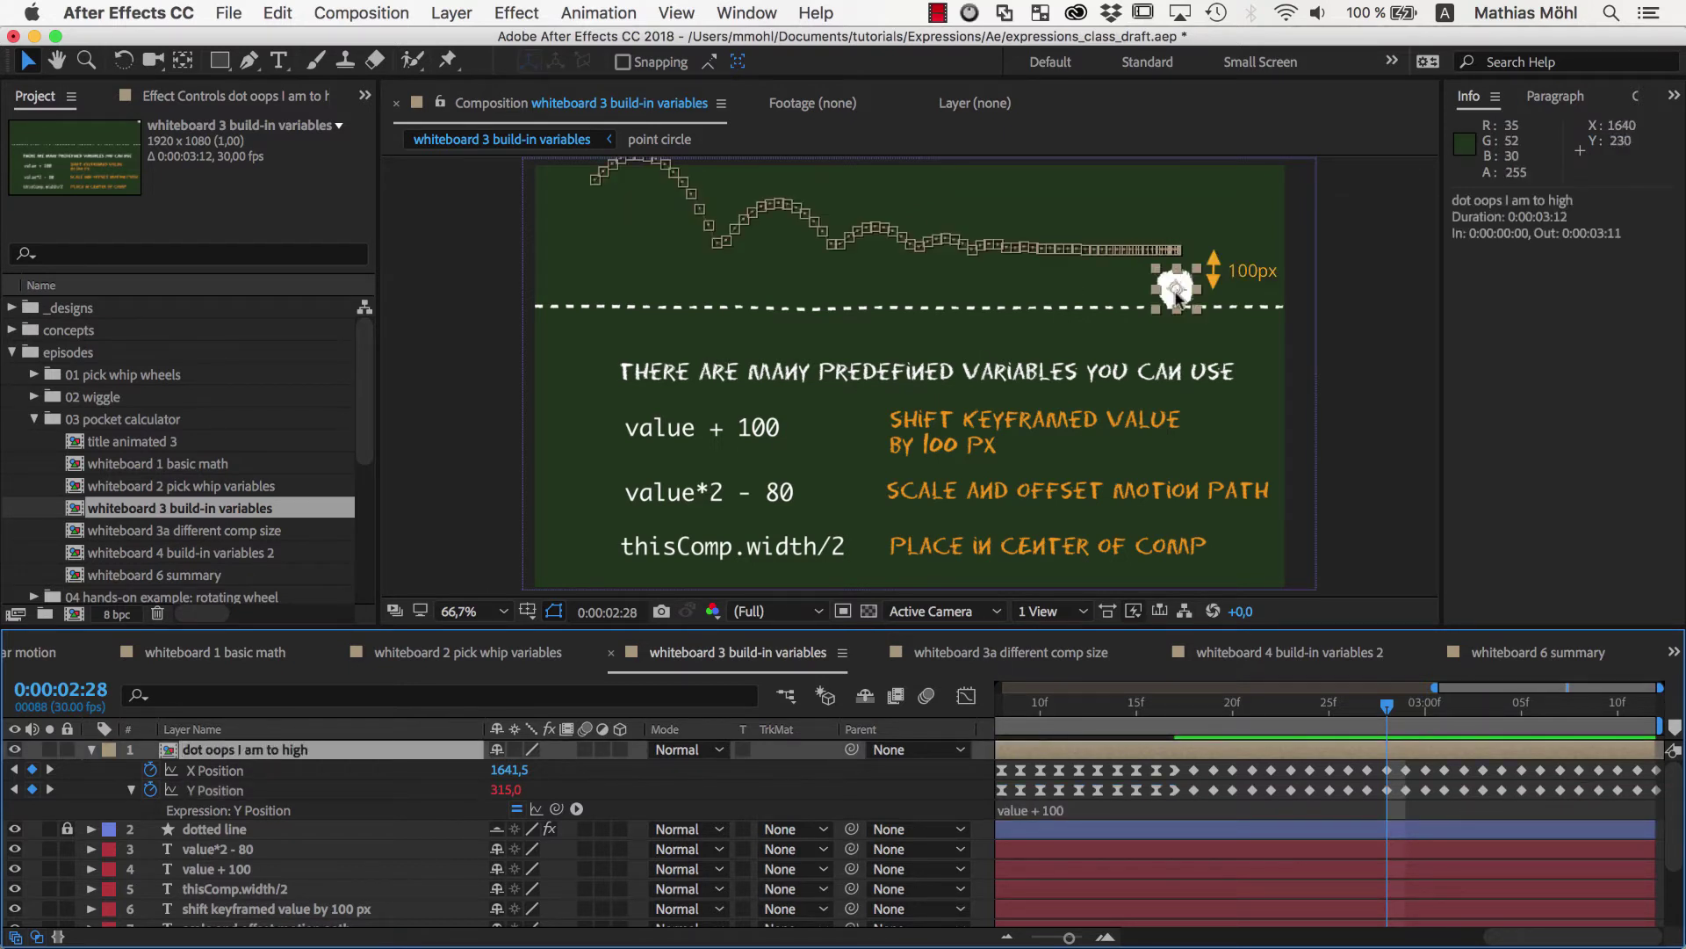
key(space)
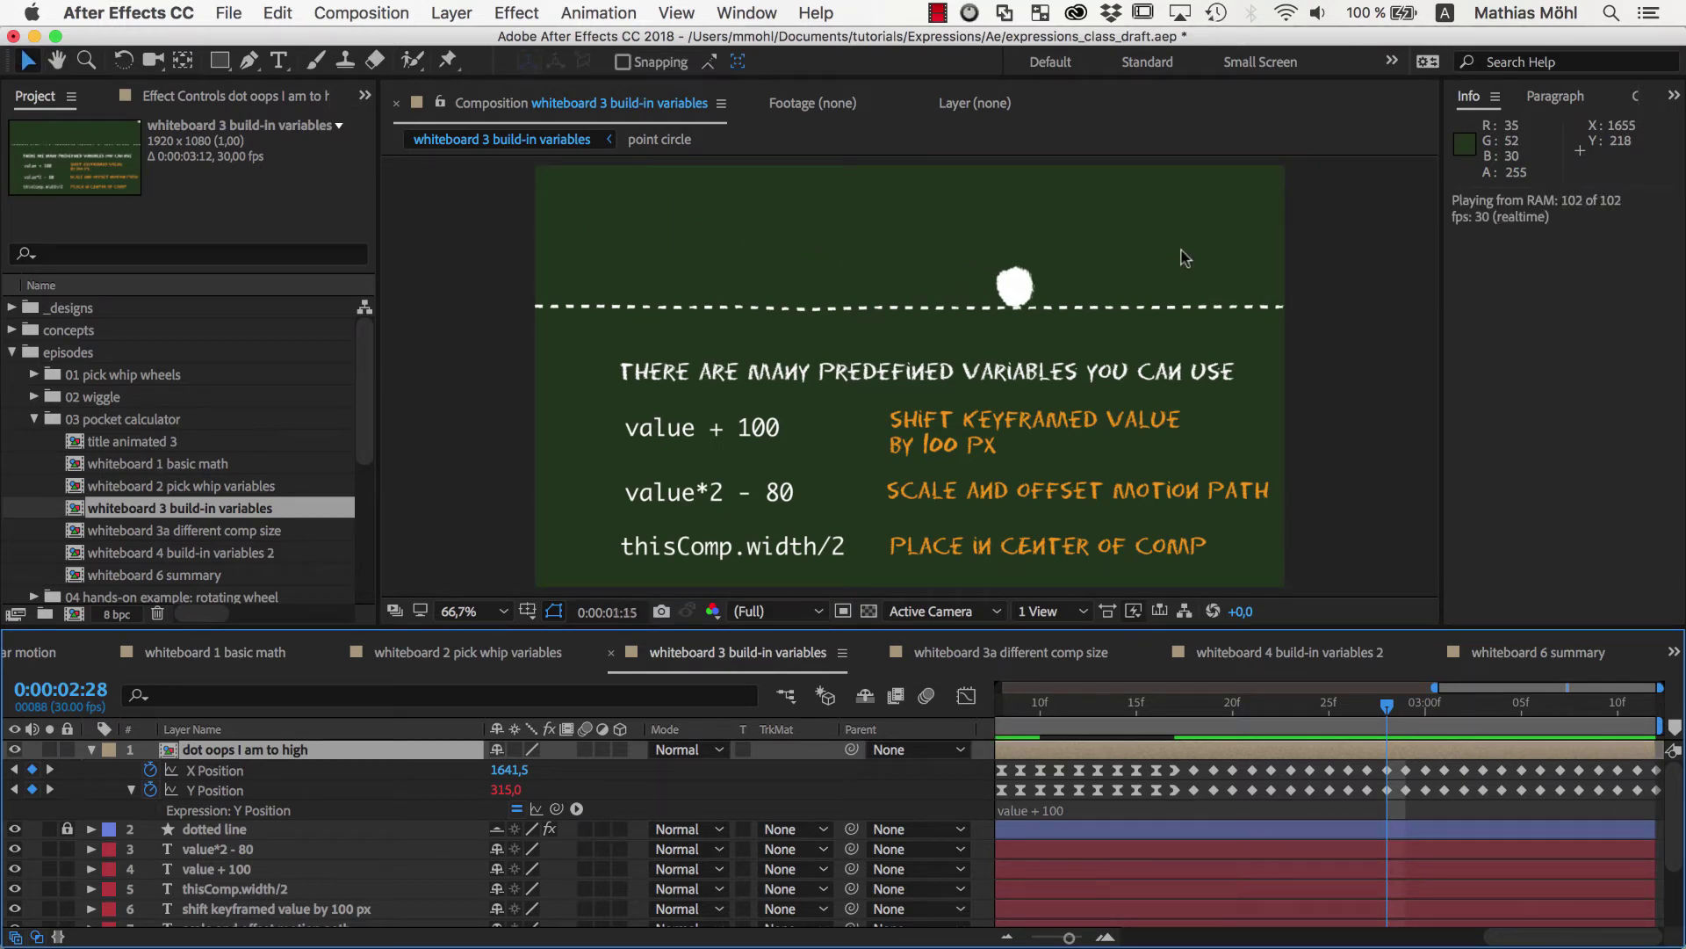
key(space)
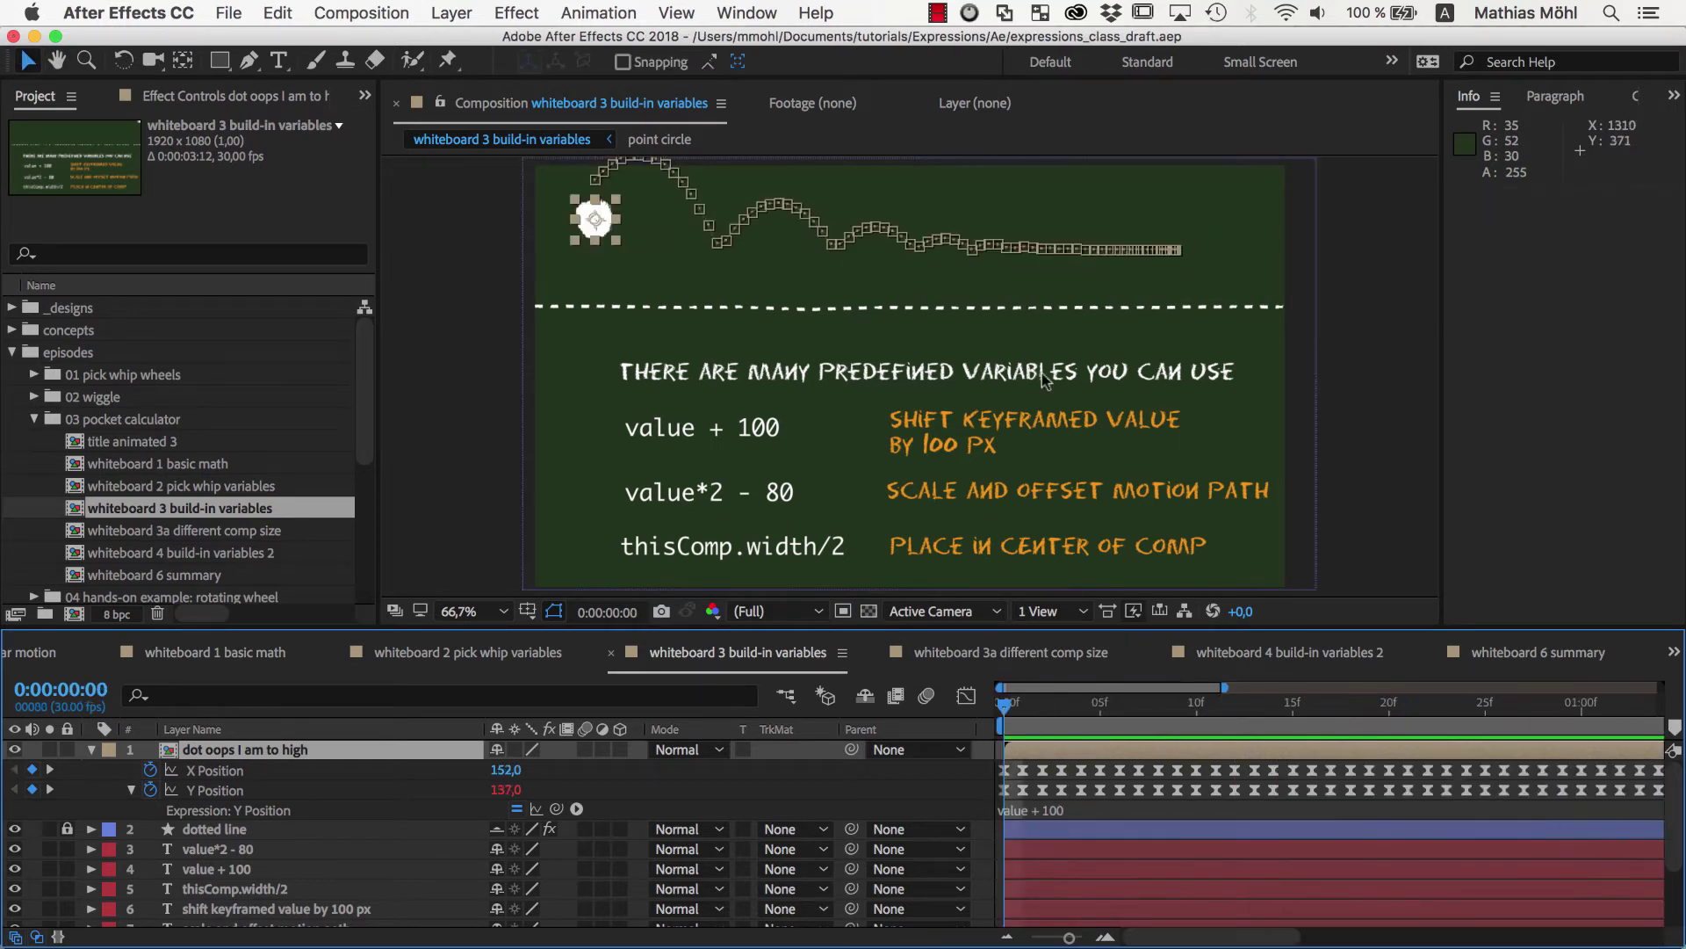
Change the dot's Y Position expression to value *2 and preview it
drag(1062, 802, 1136, 802)
text(*2)
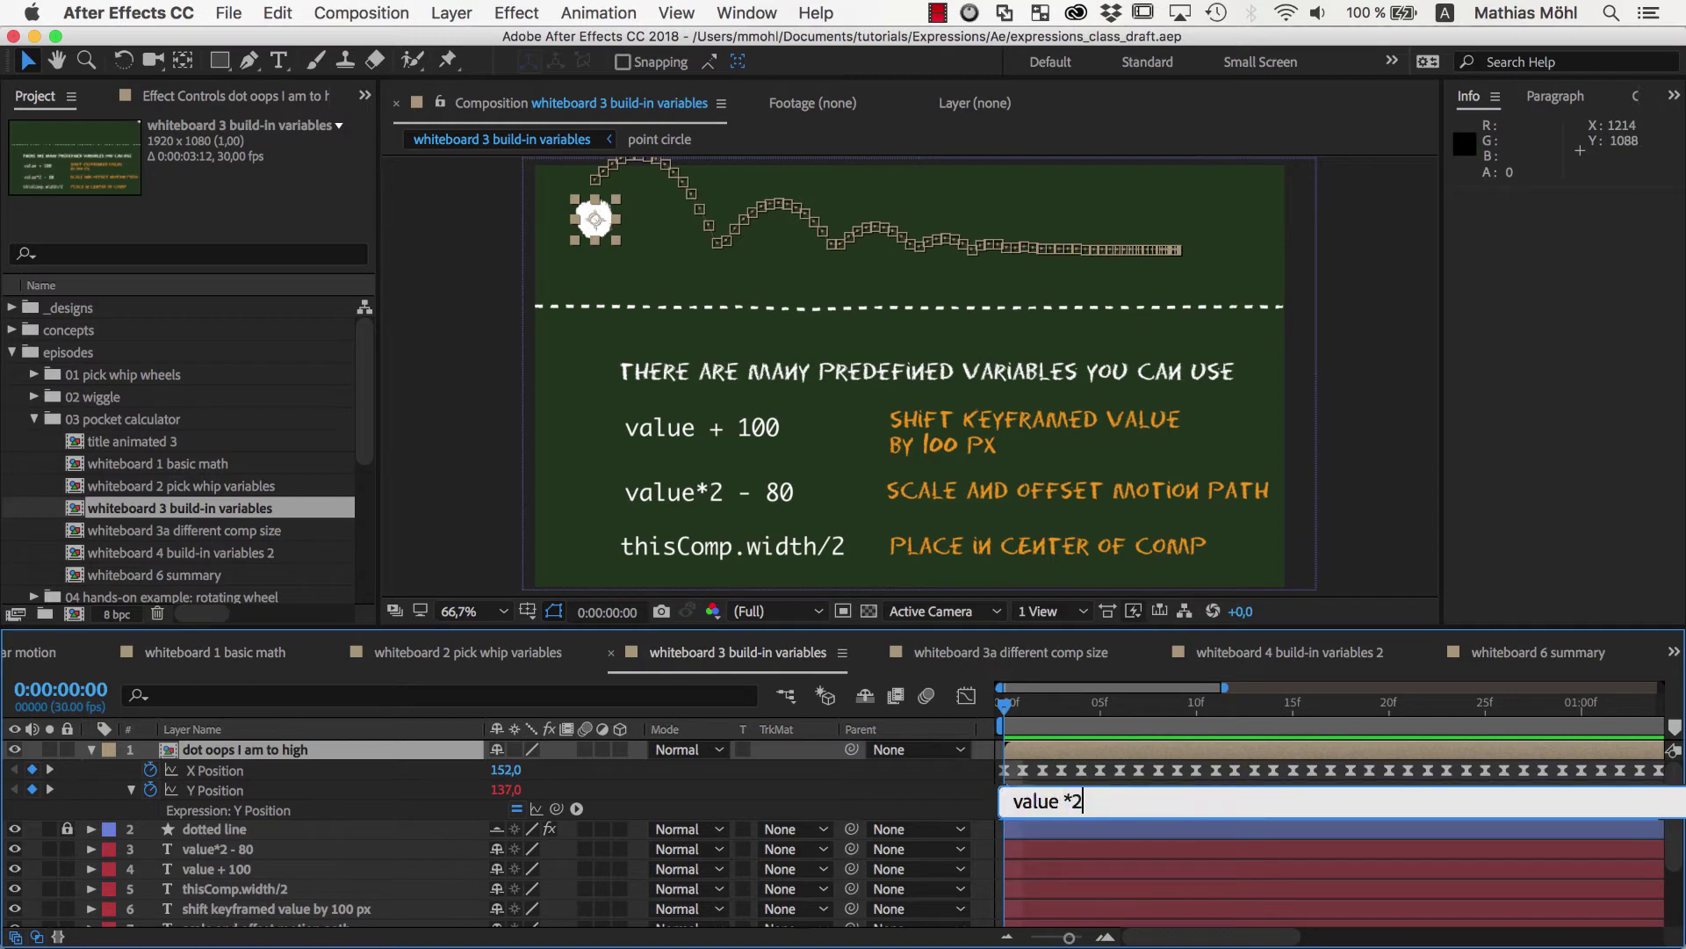
click(1008, 713)
key(space)
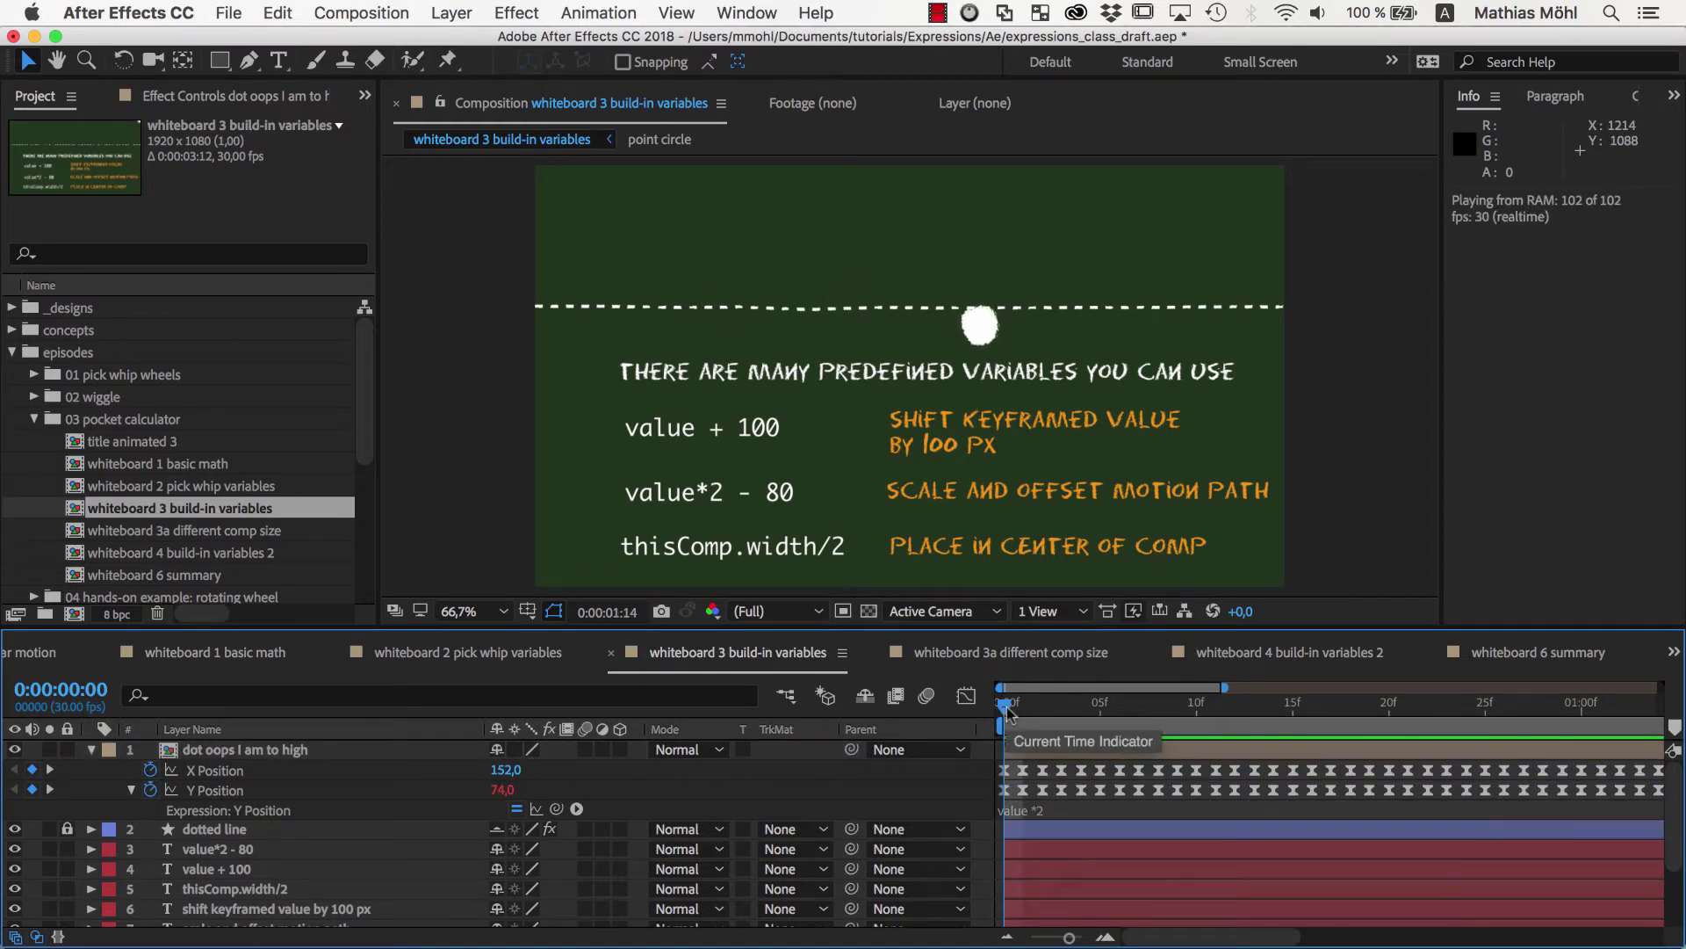
key(space)
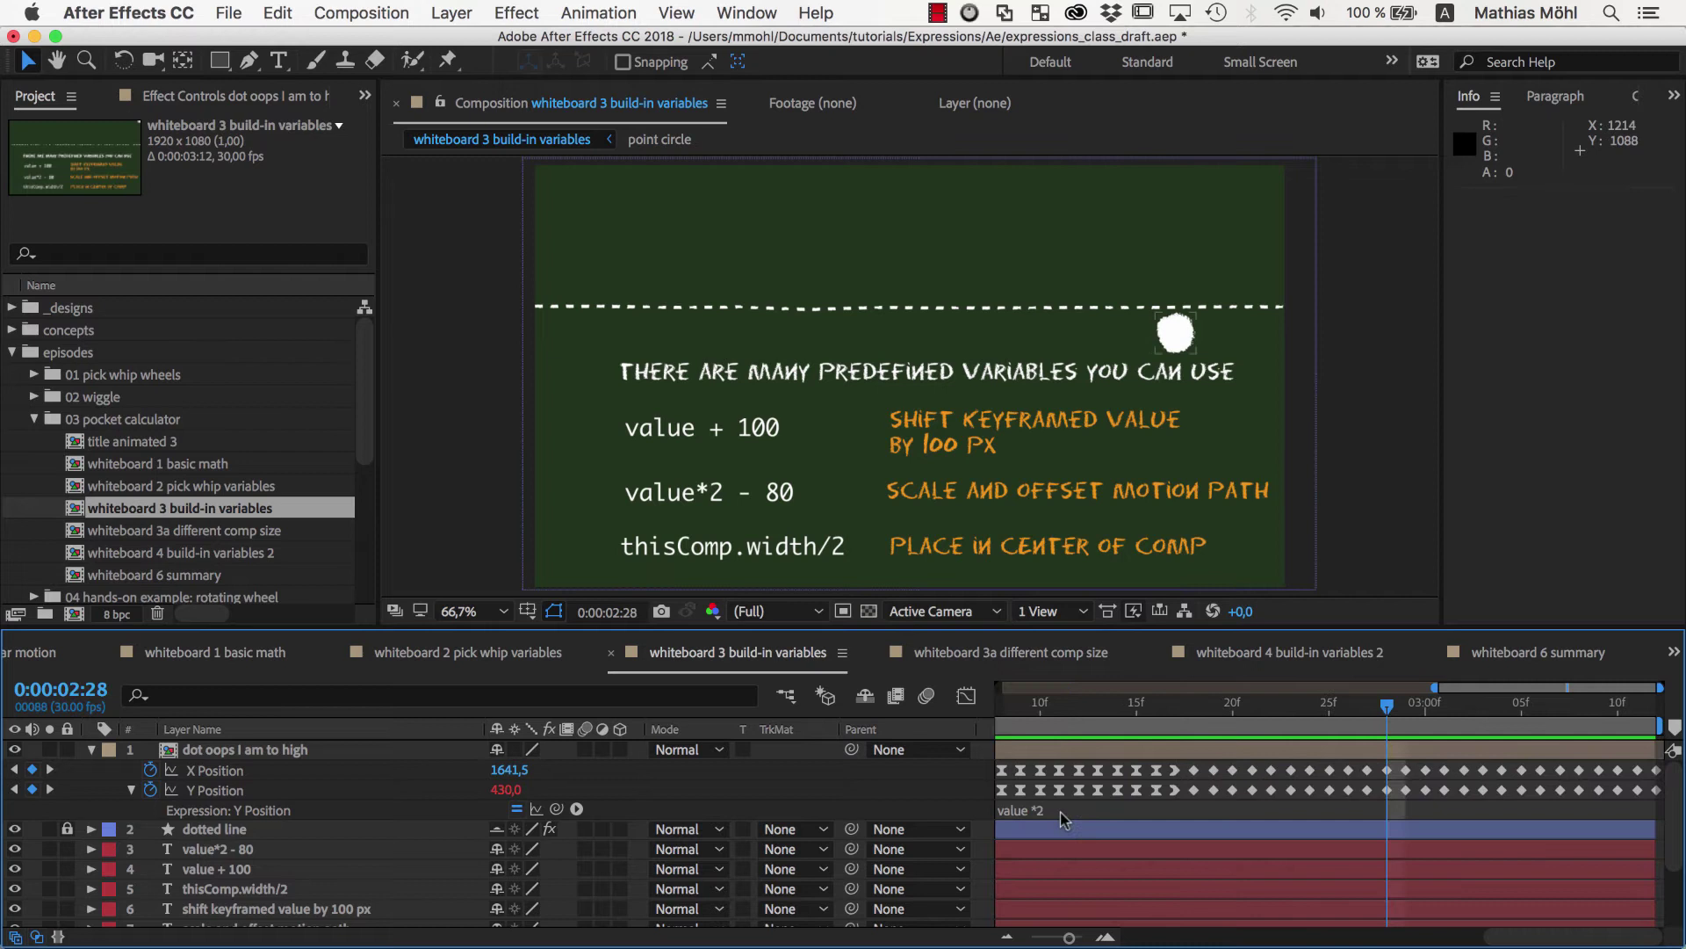
Edit the Y Position expression to value *2 - 80 and preview the motion
click(1061, 812)
text(-)
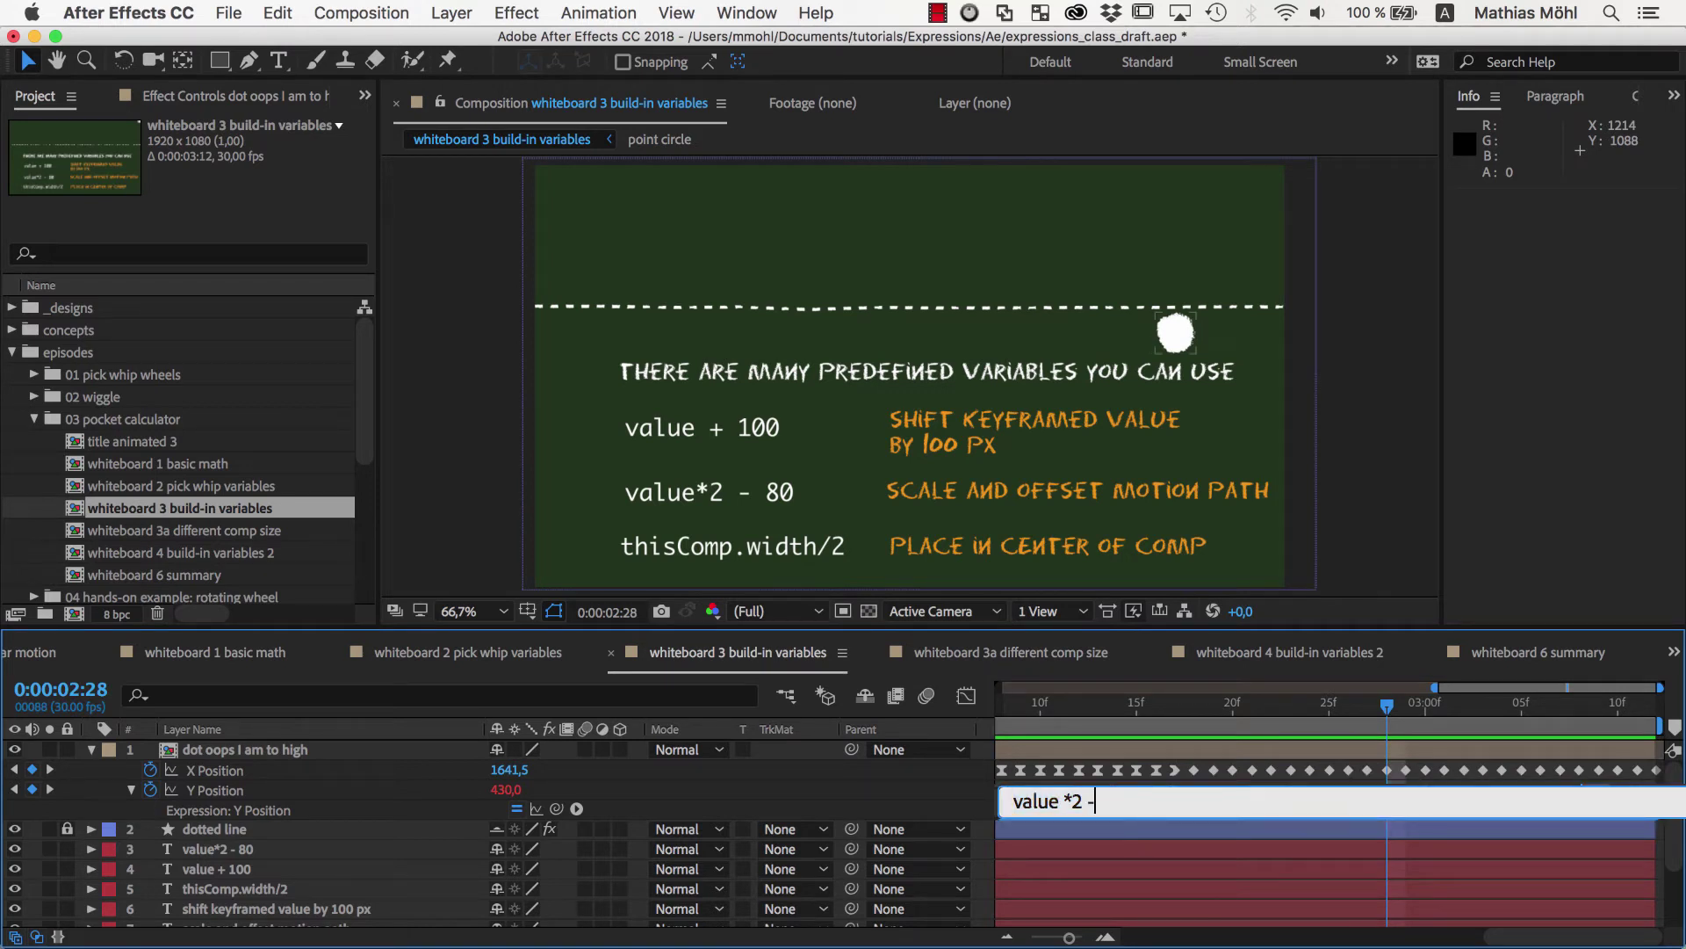
text(80)
key(KP_Enter)
key(space)
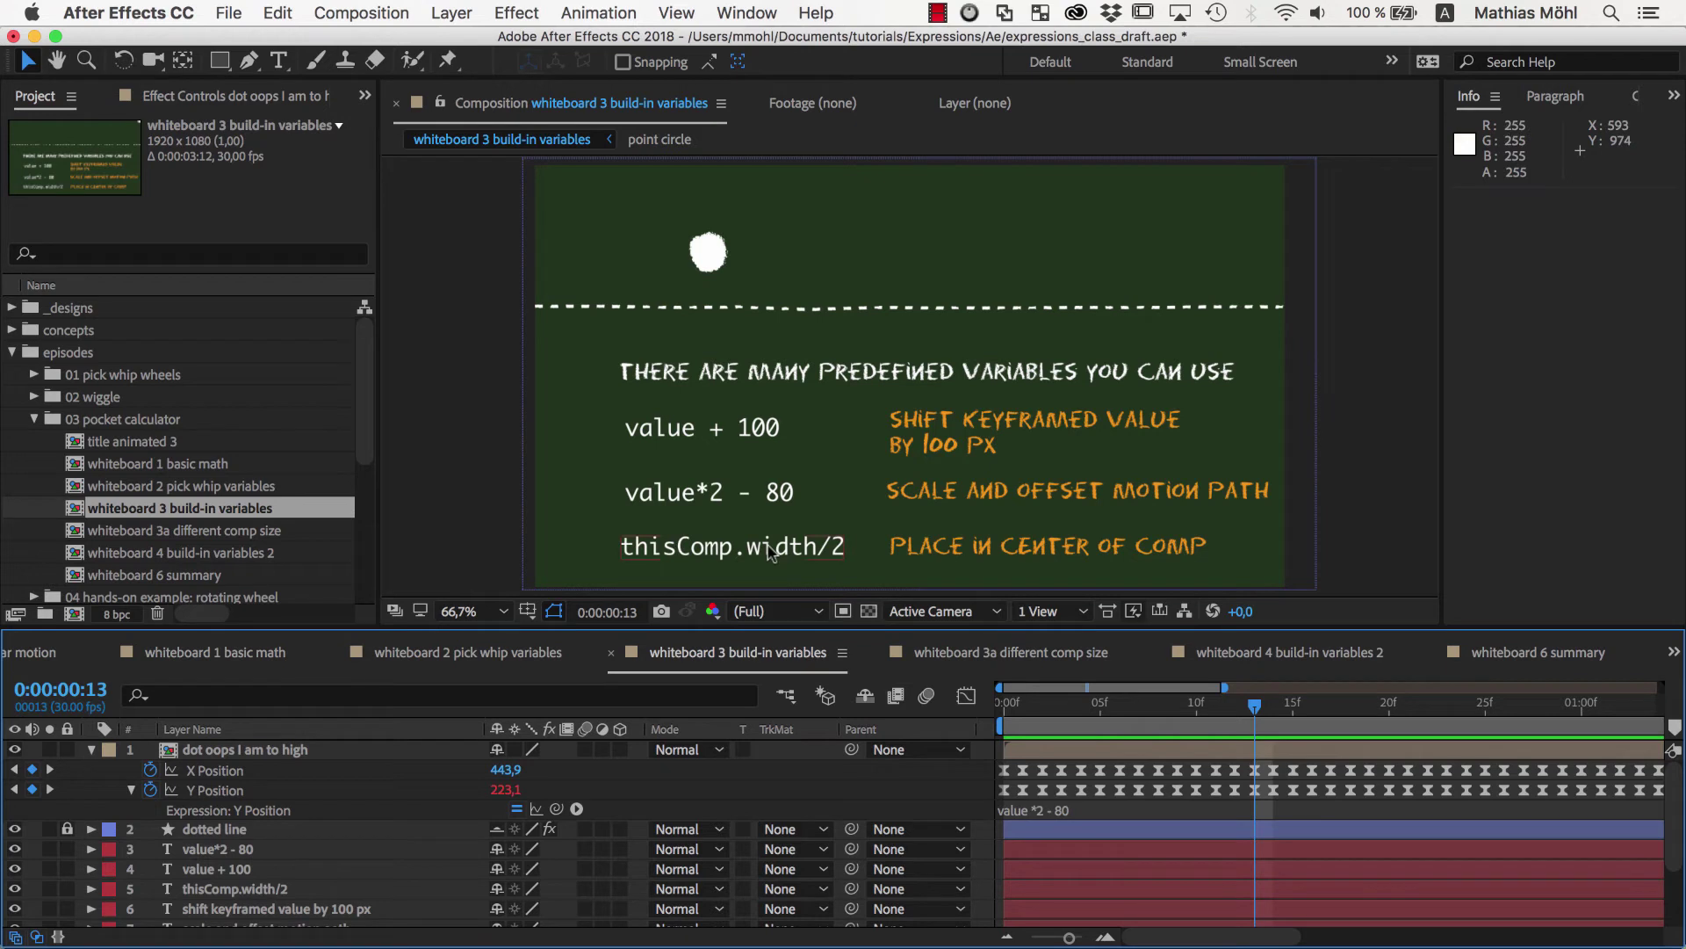
Centre the dot at X 960 with the expression thisComp.width/2, then select the dot layer for copying
alt+click(153, 773)
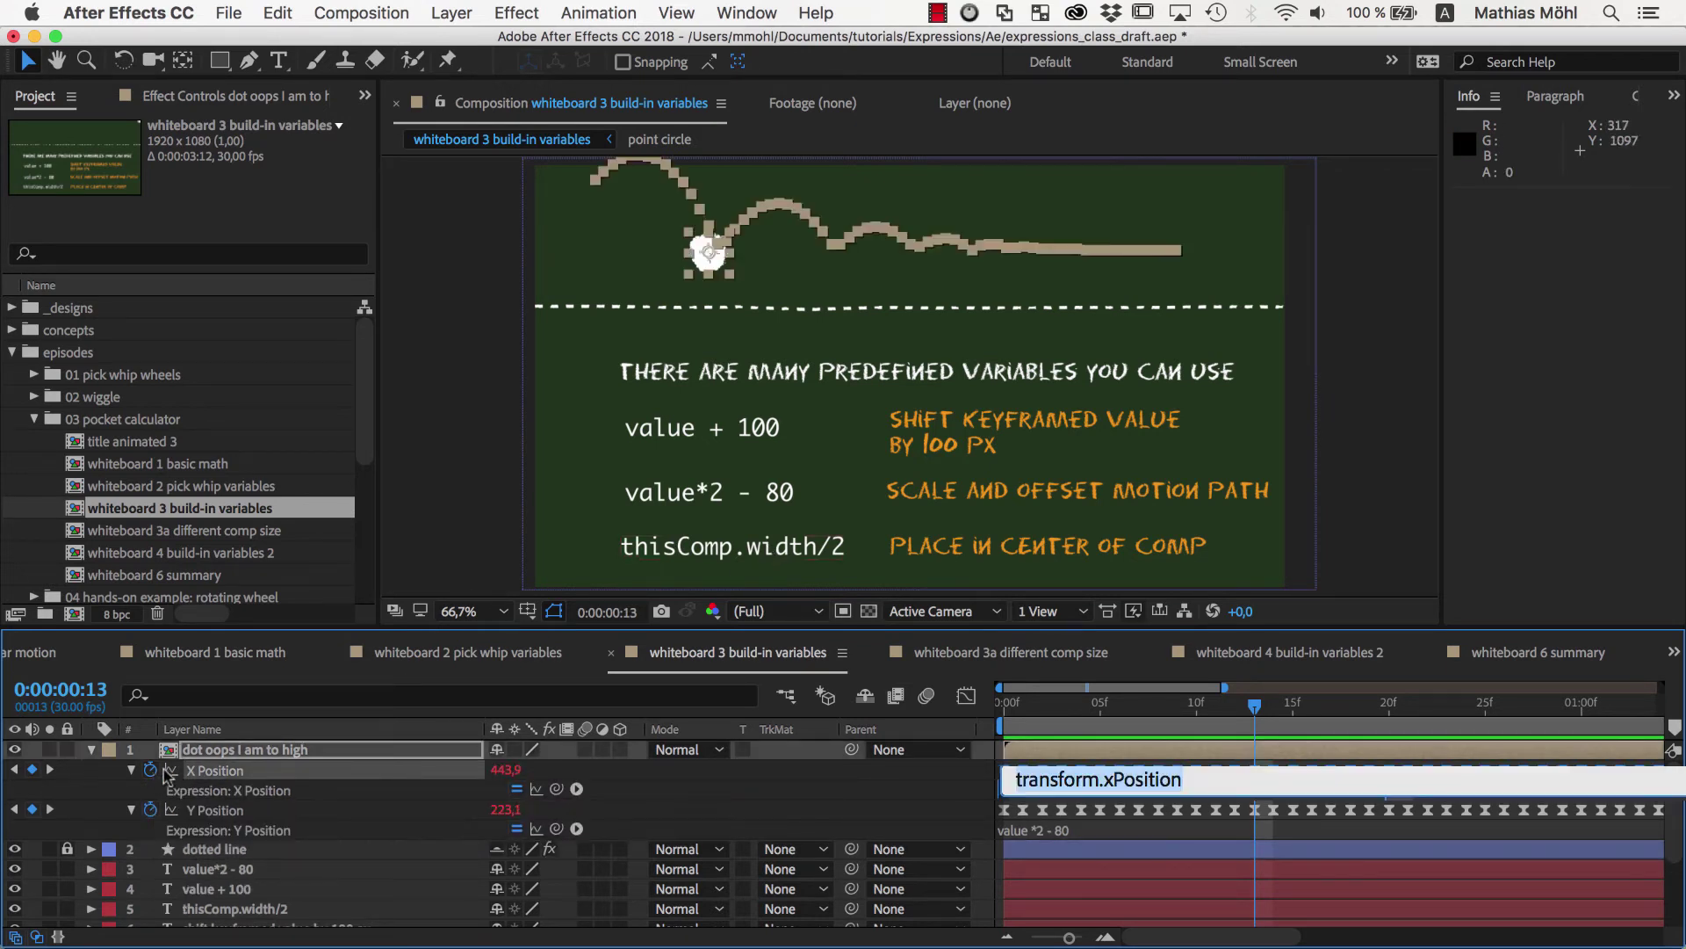
text(thisComp.width)
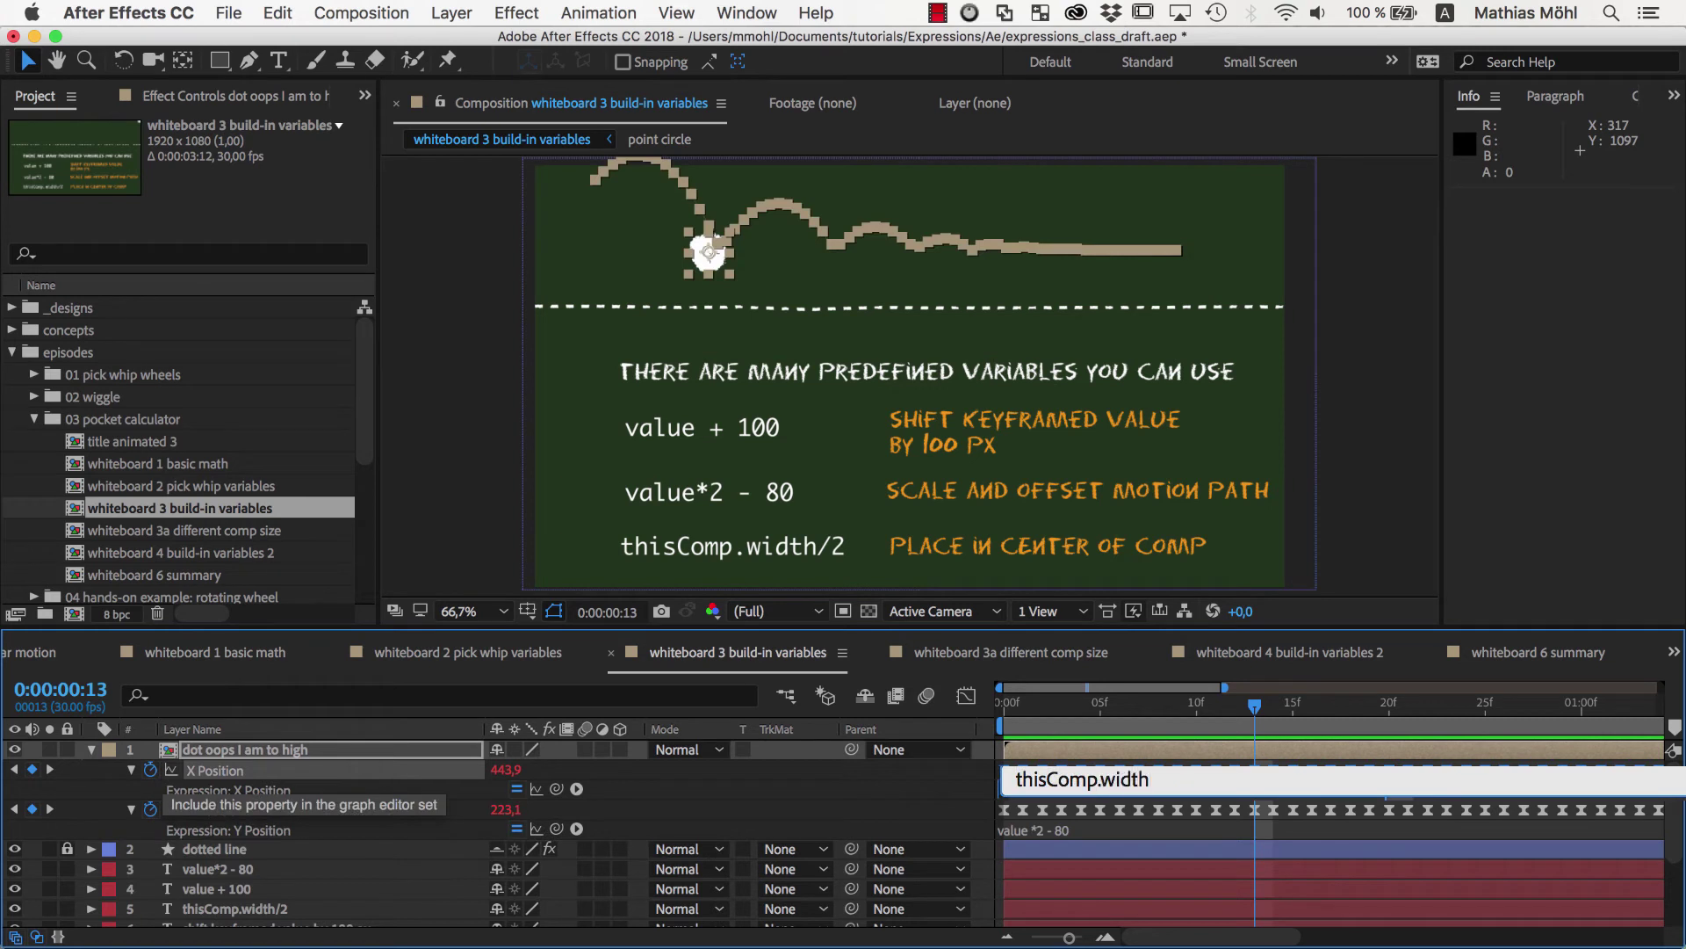
click(650, 787)
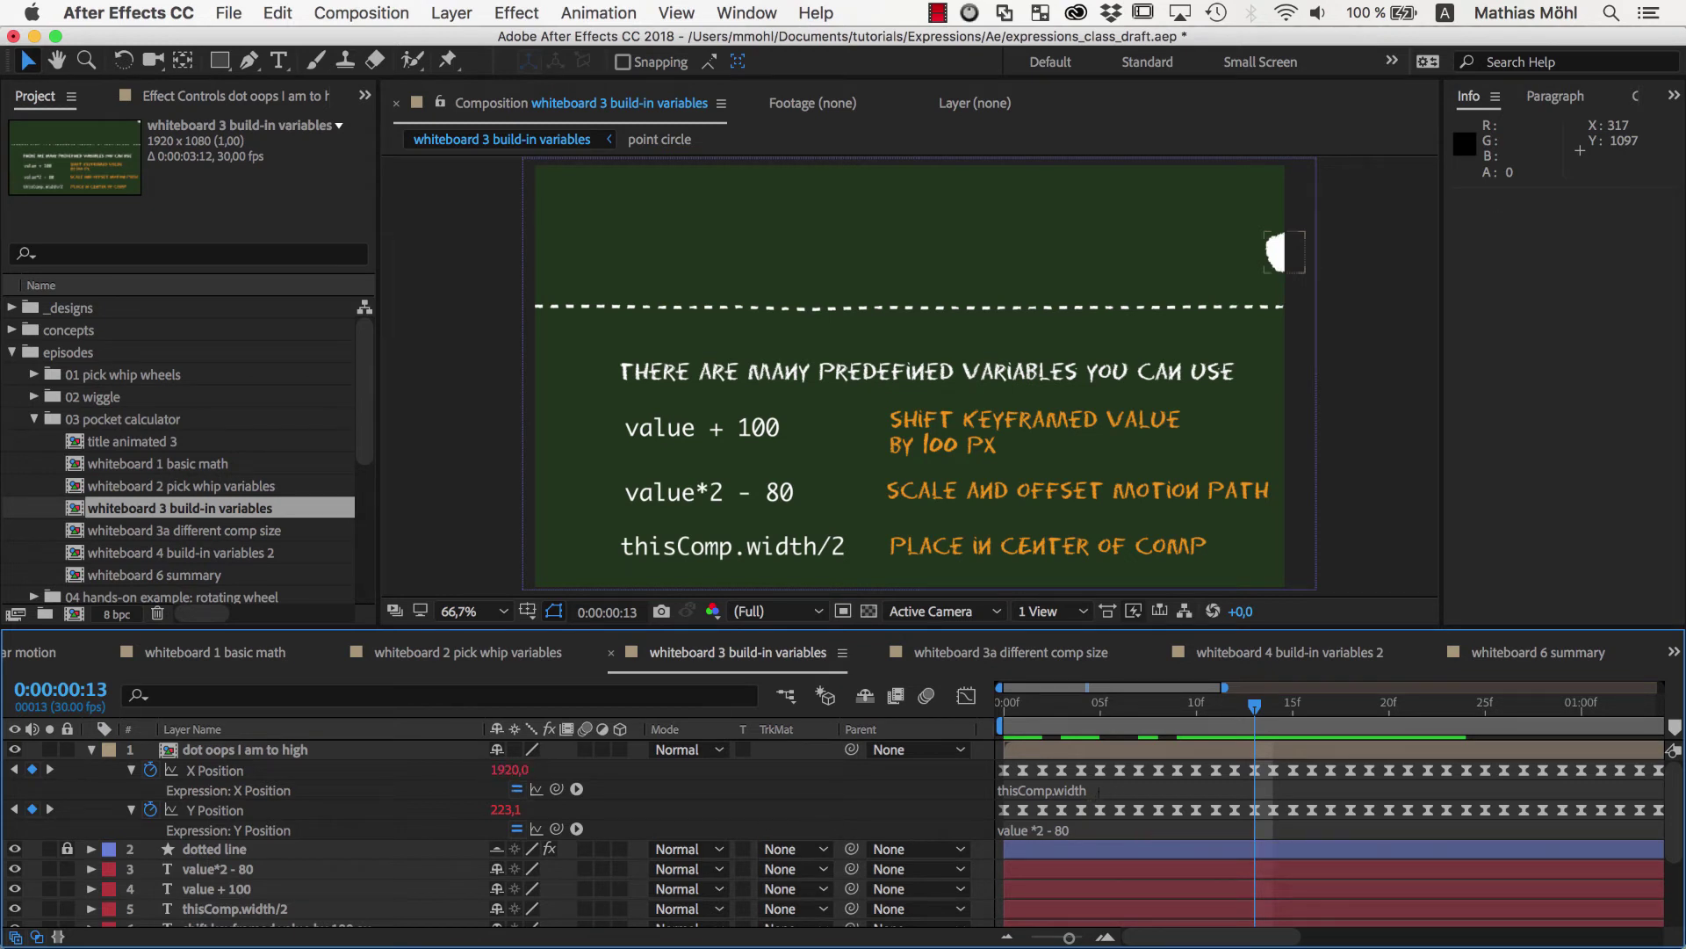
click(1054, 790)
text(/2)
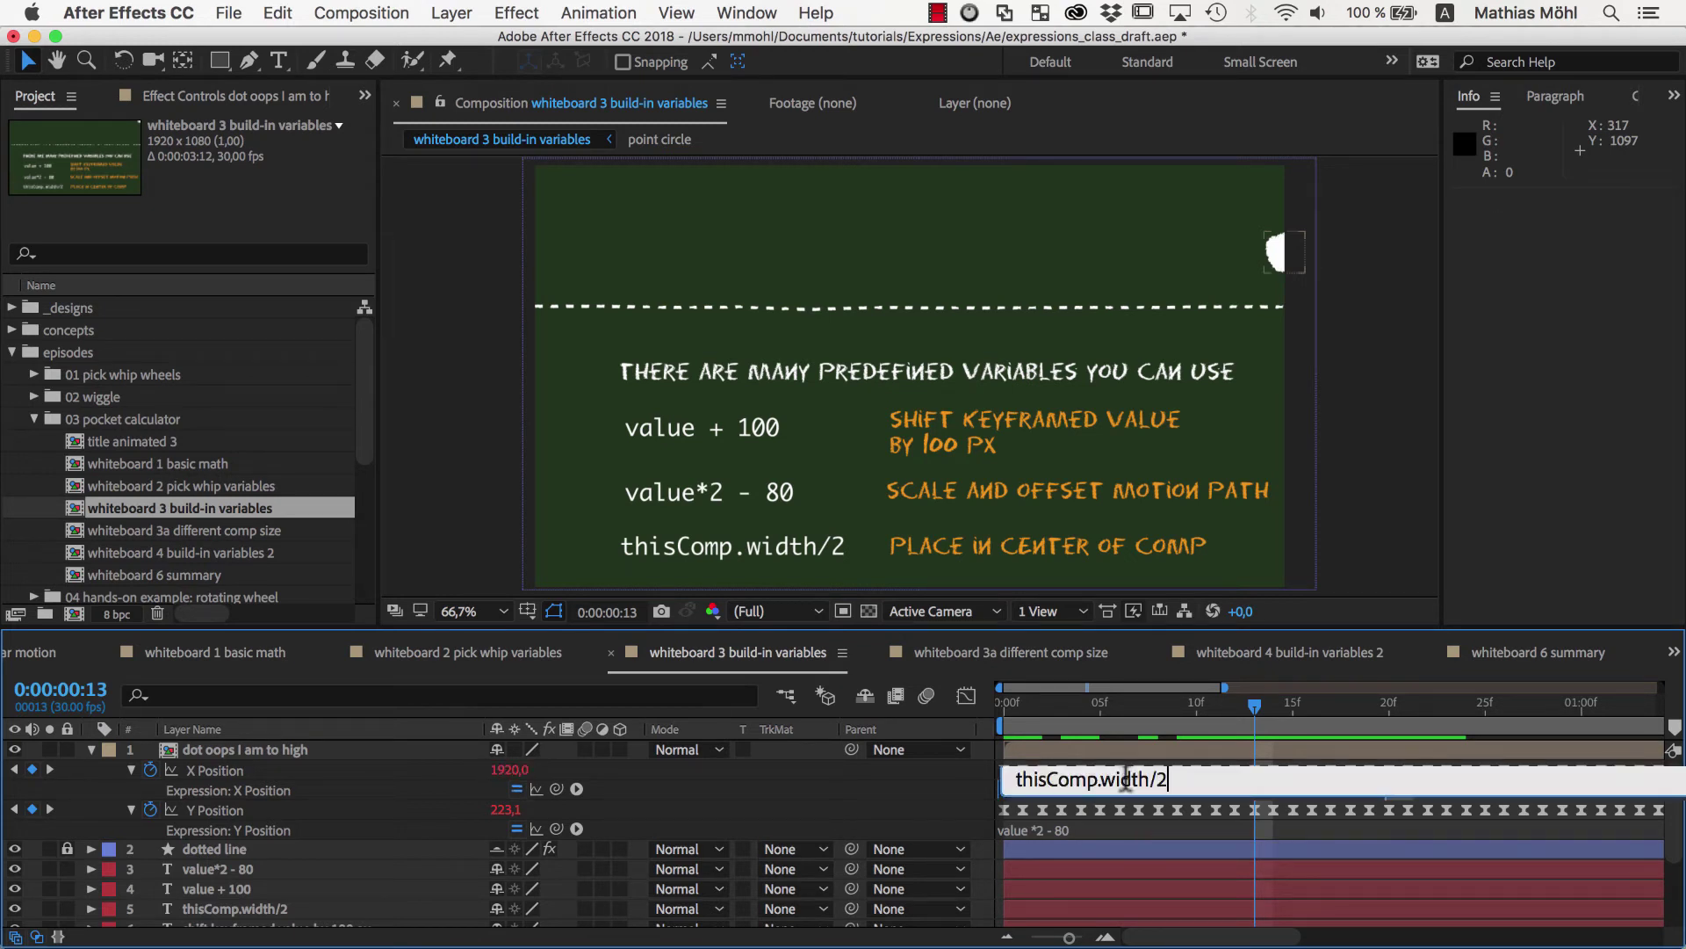
click(950, 790)
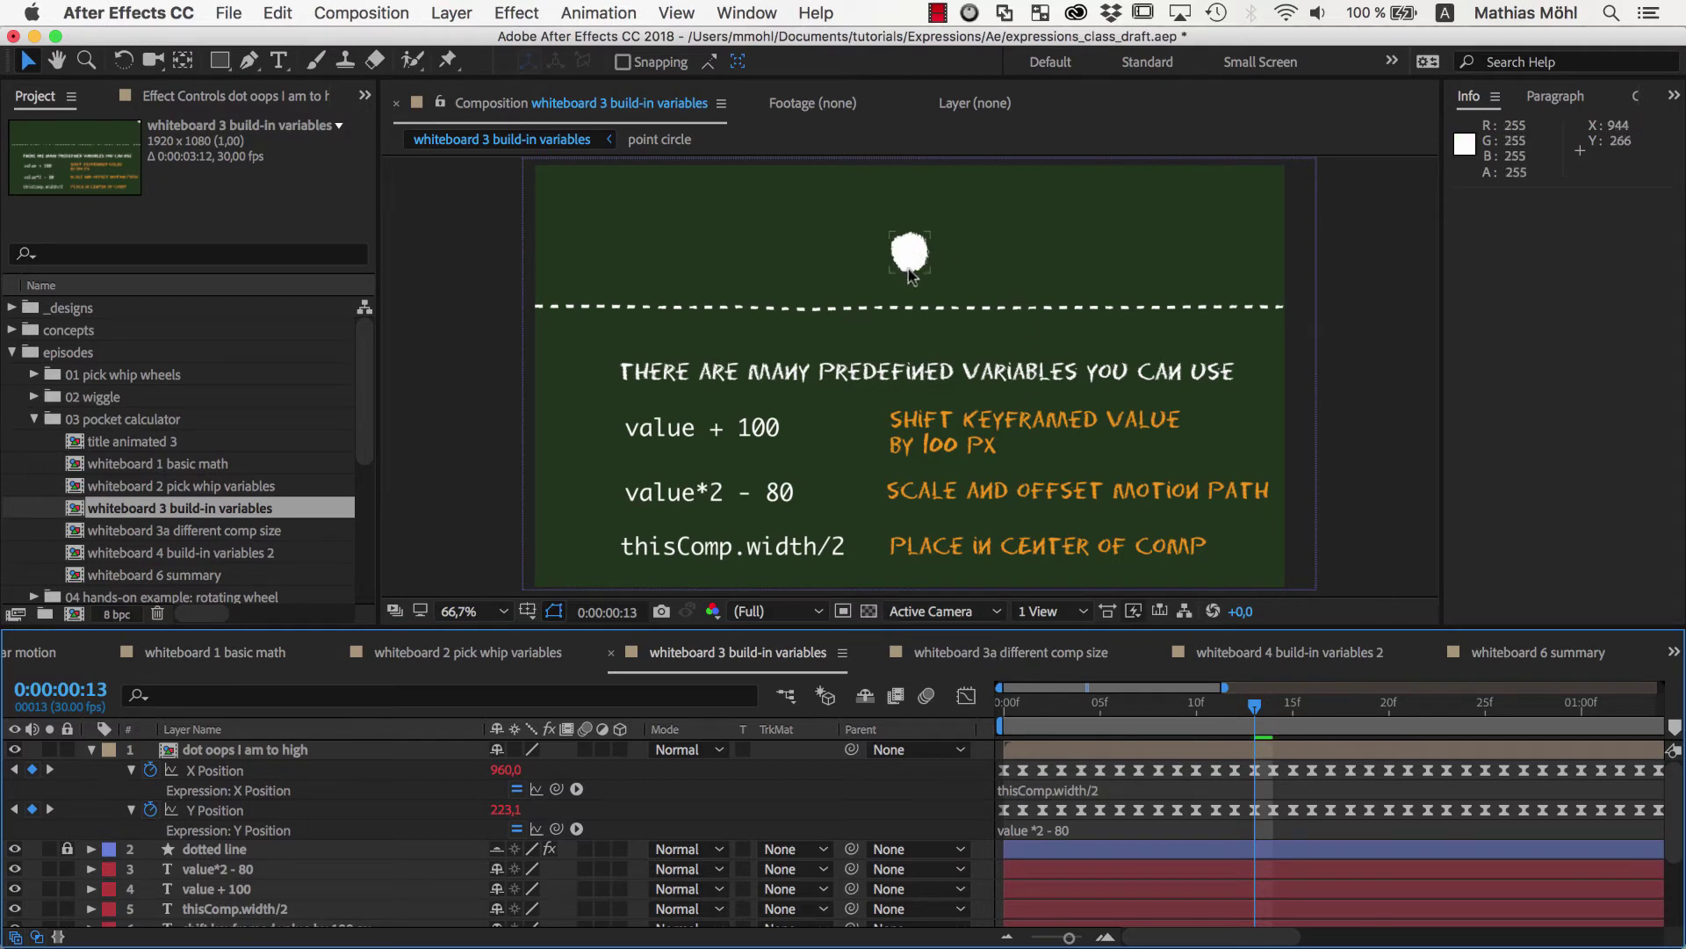
click(257, 749)
click(277, 13)
Copy the dot into the 600x600 whiteboard 3a comp, then open whiteboard 4 build-in variables 2
click(290, 142)
double_click(261, 531)
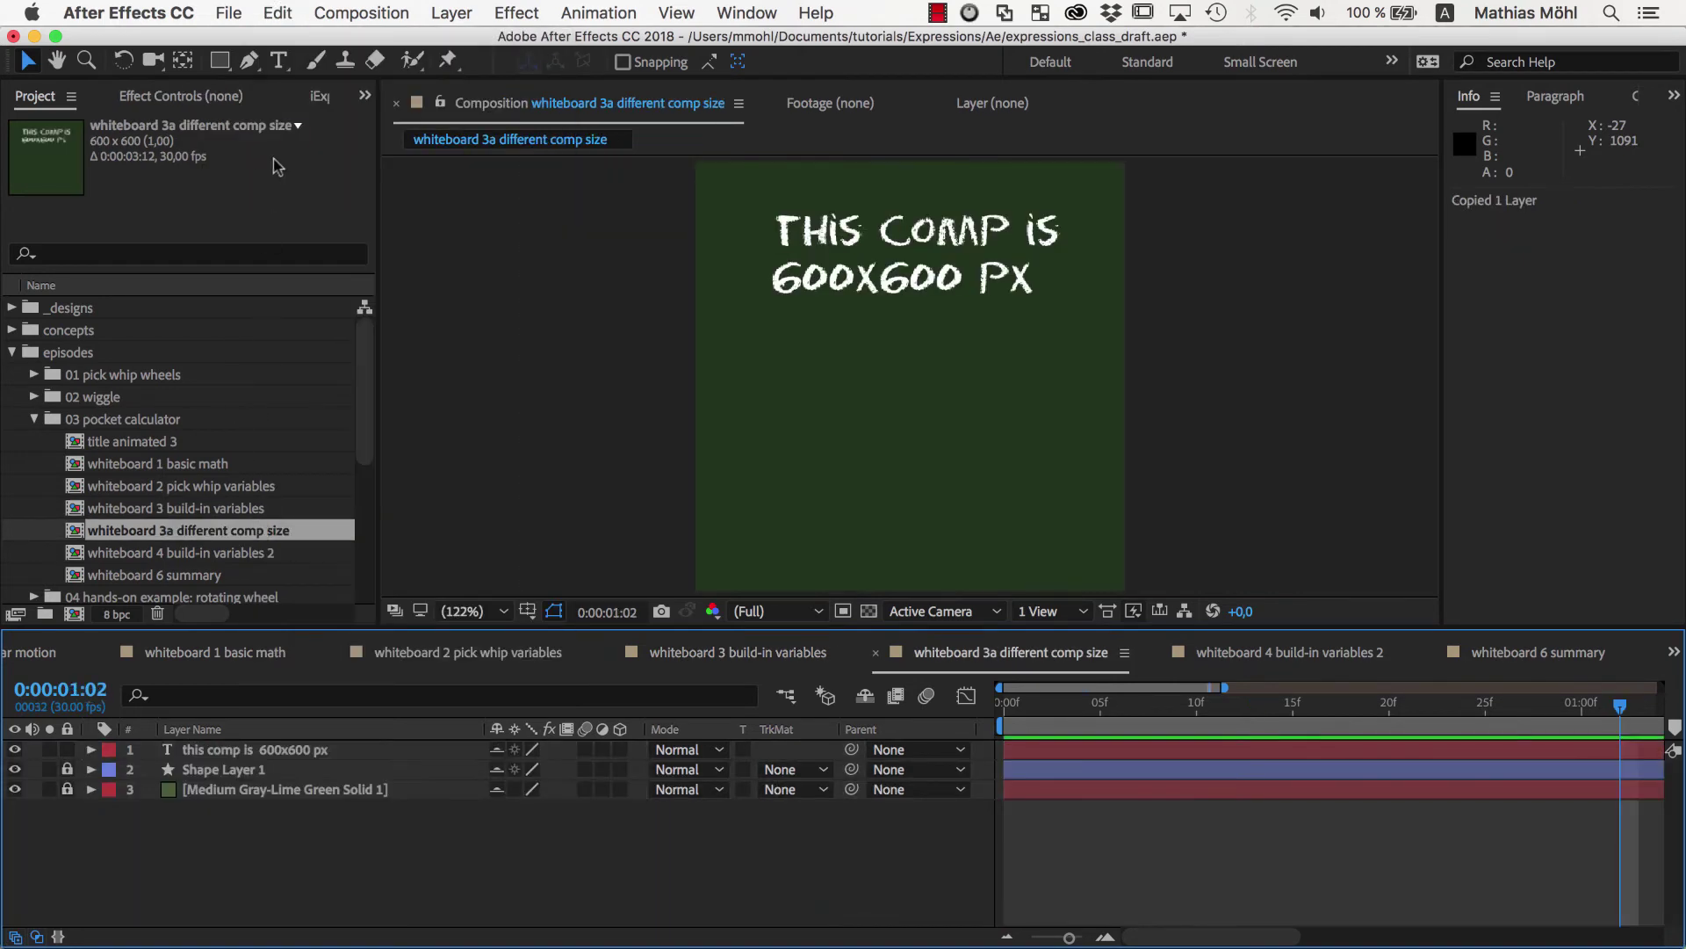
click(279, 16)
click(303, 233)
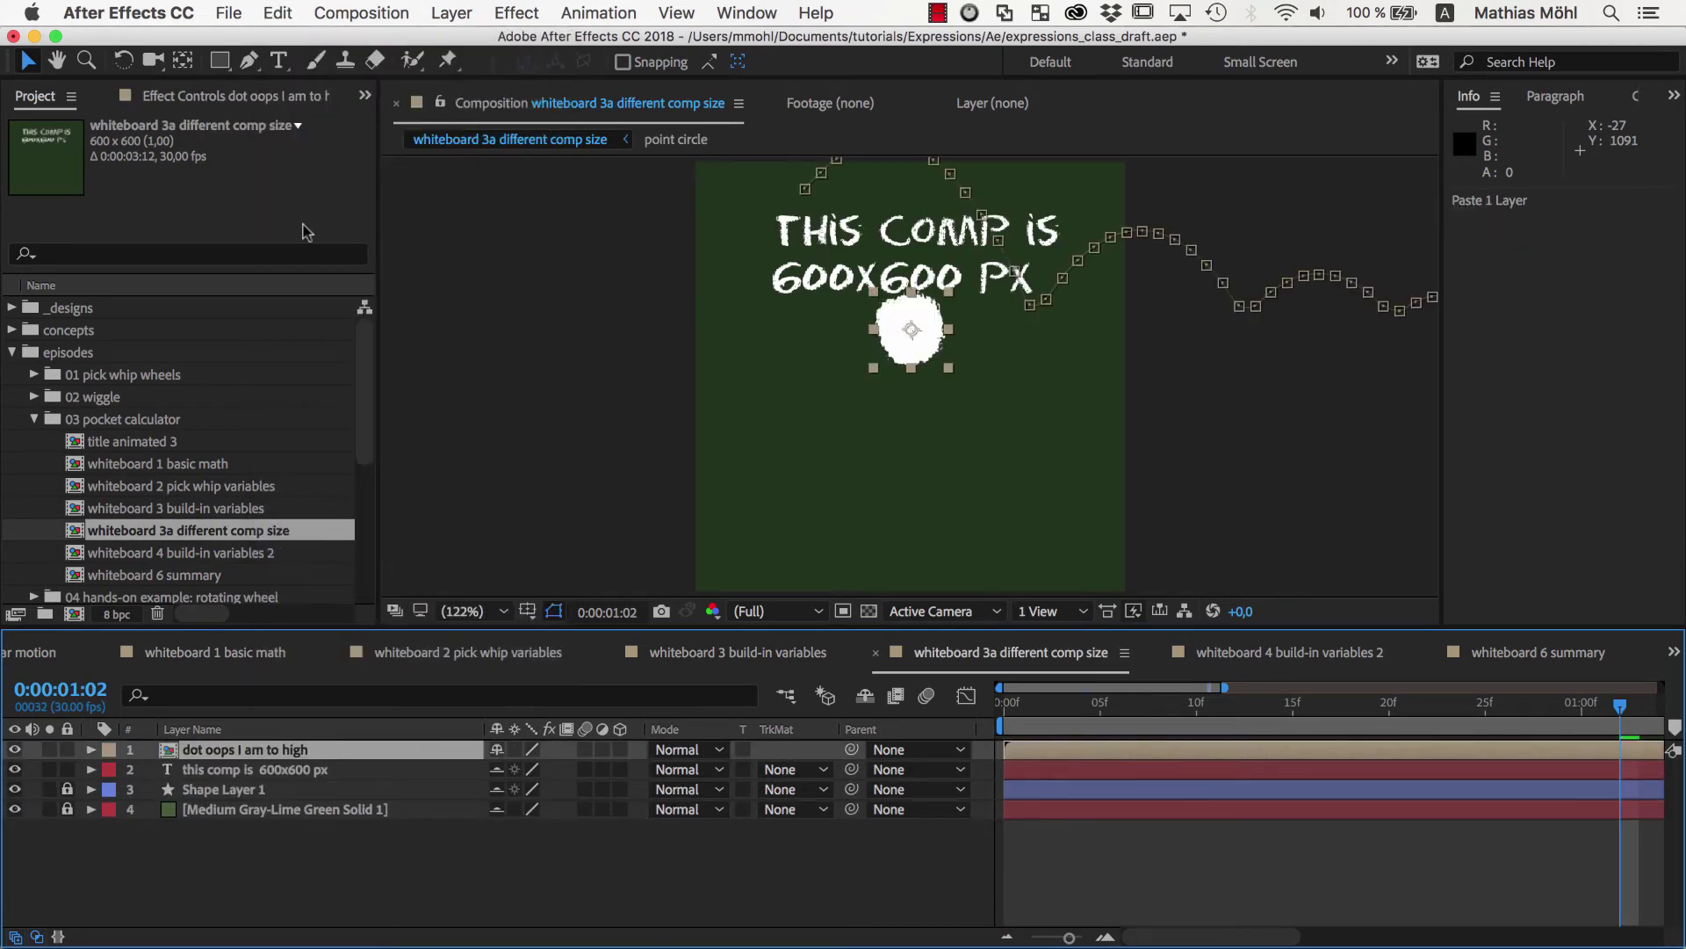
click(985, 357)
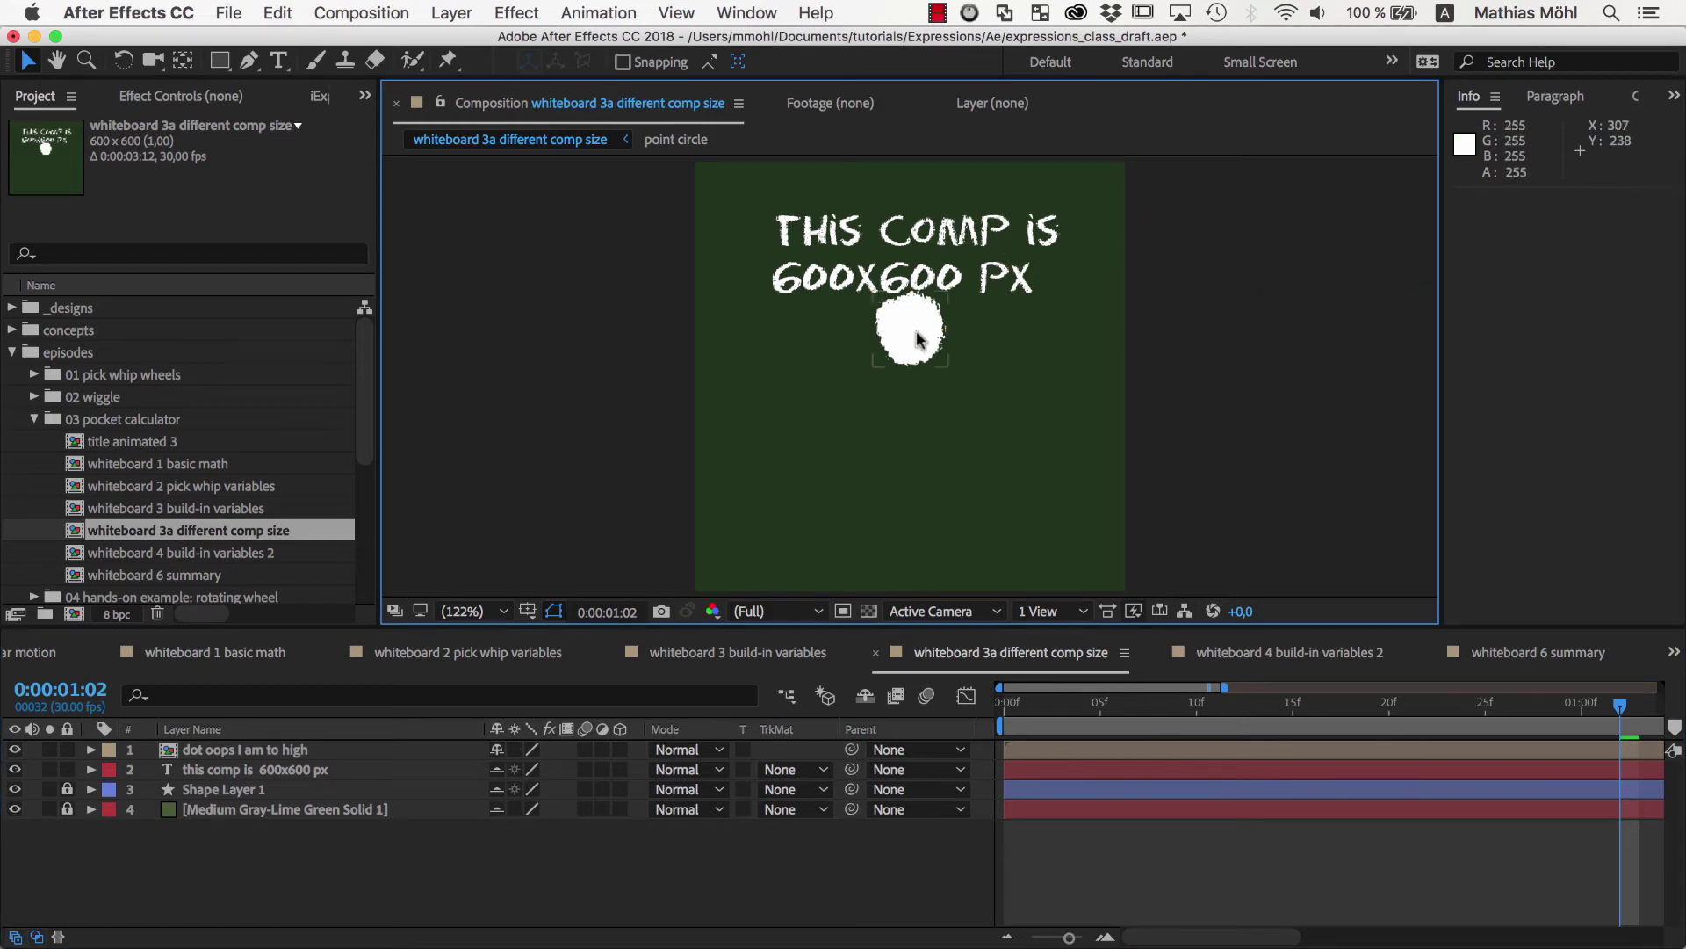
double_click(230, 552)
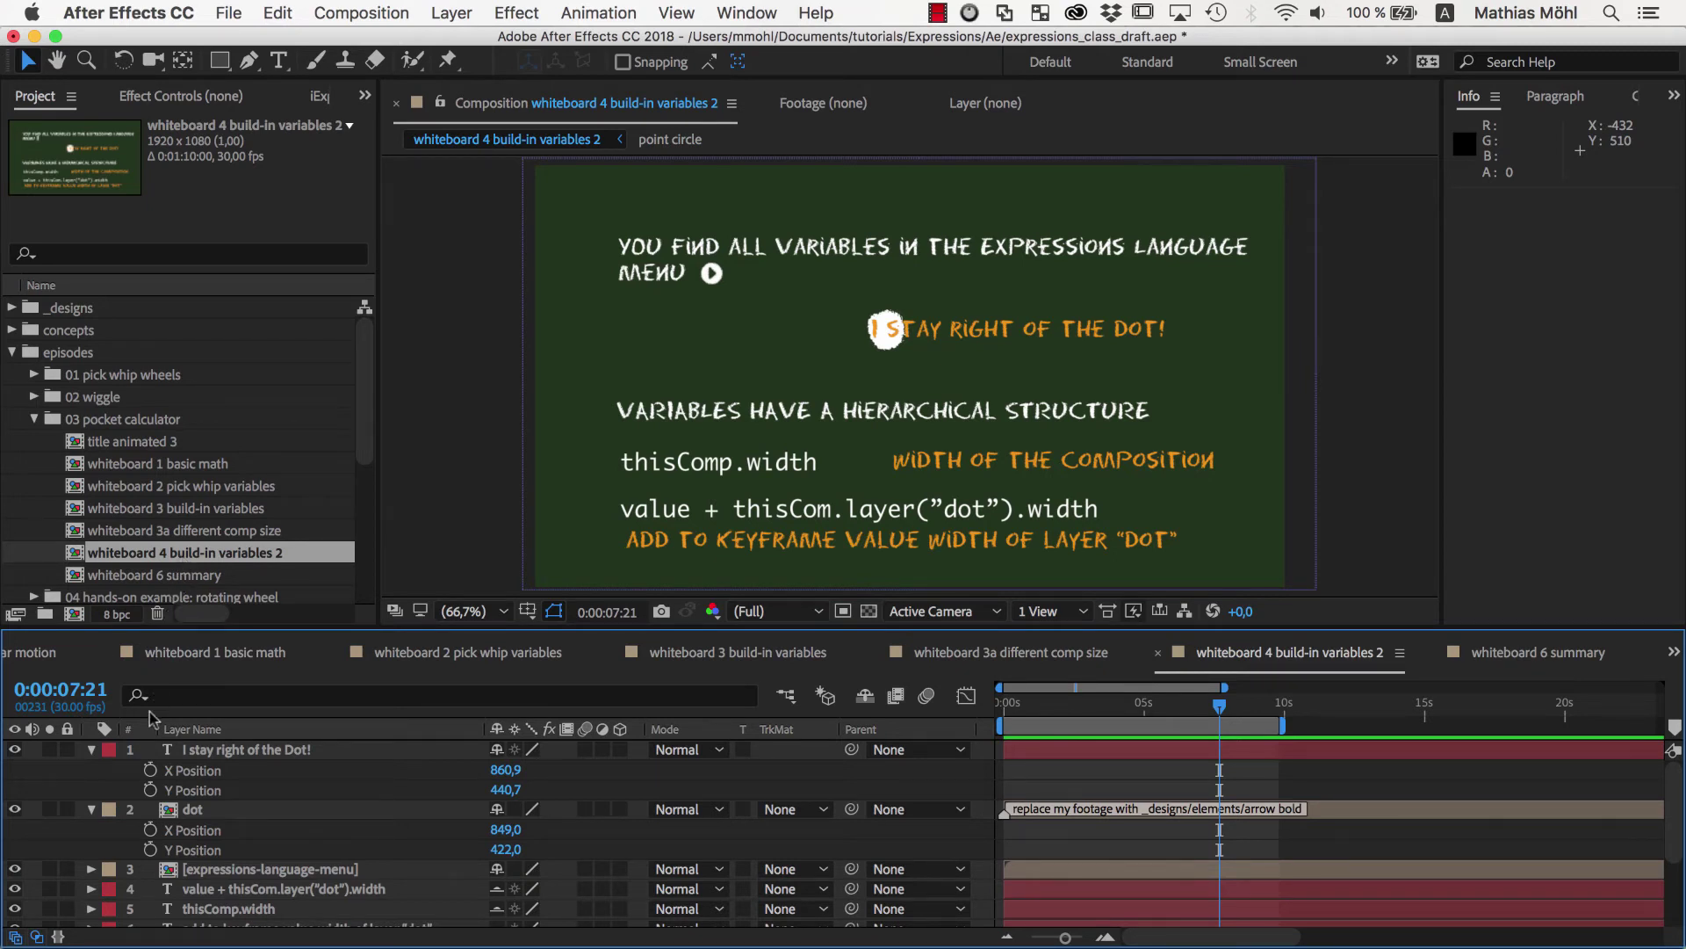
alt+click(151, 771)
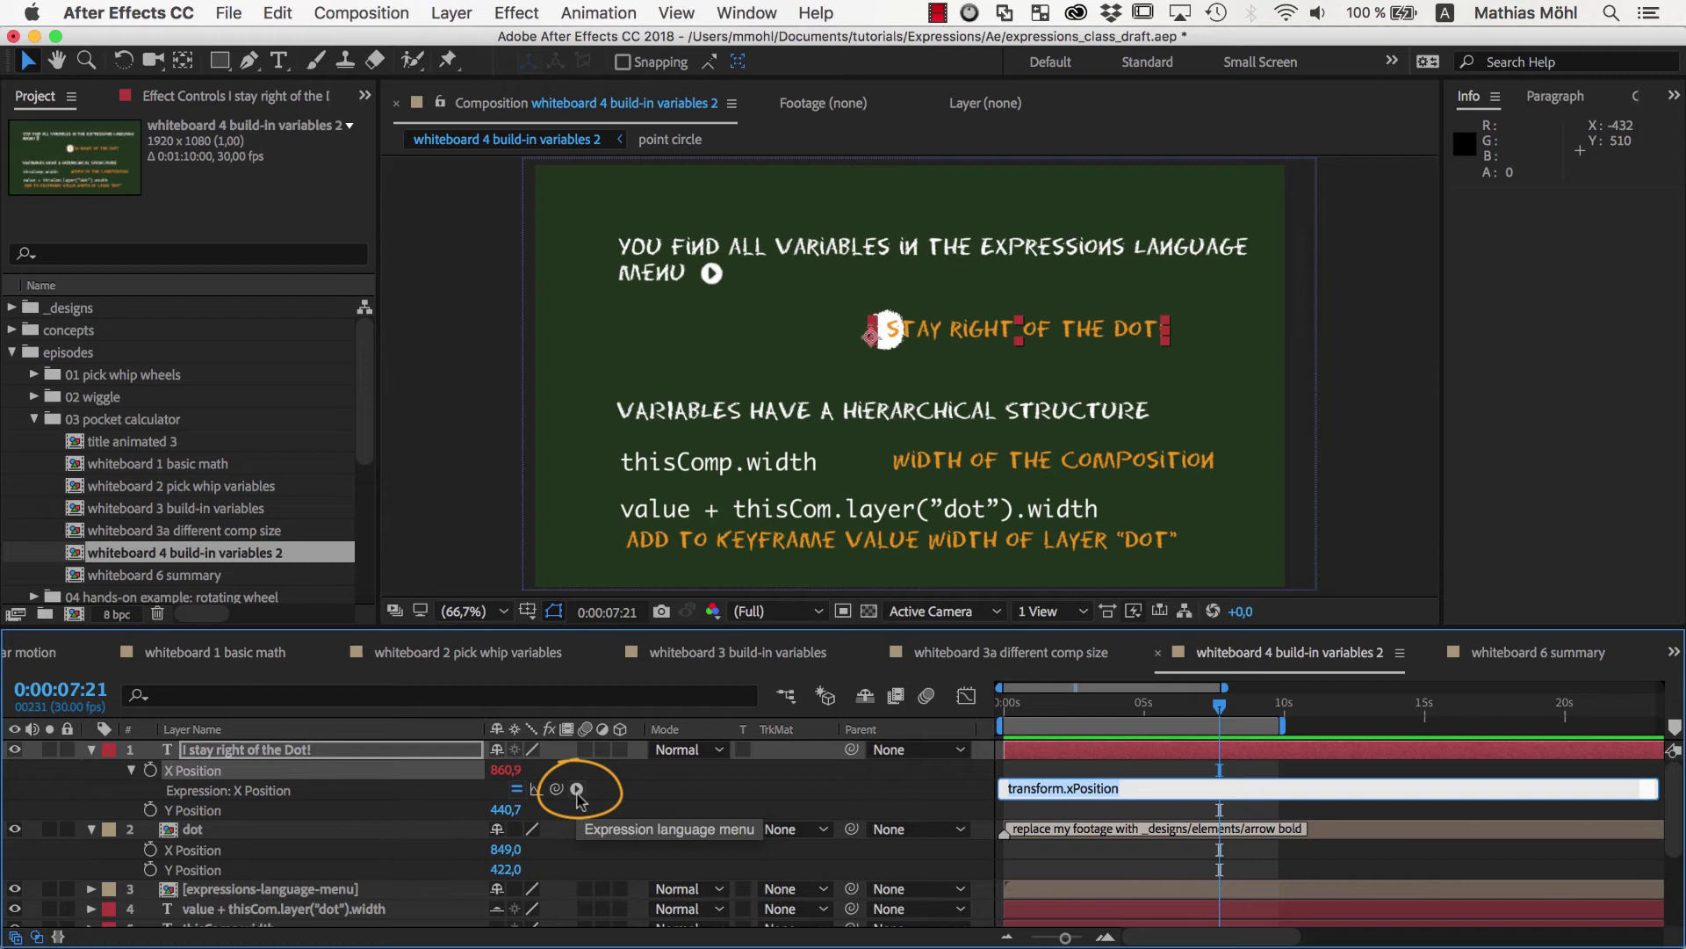
click(578, 791)
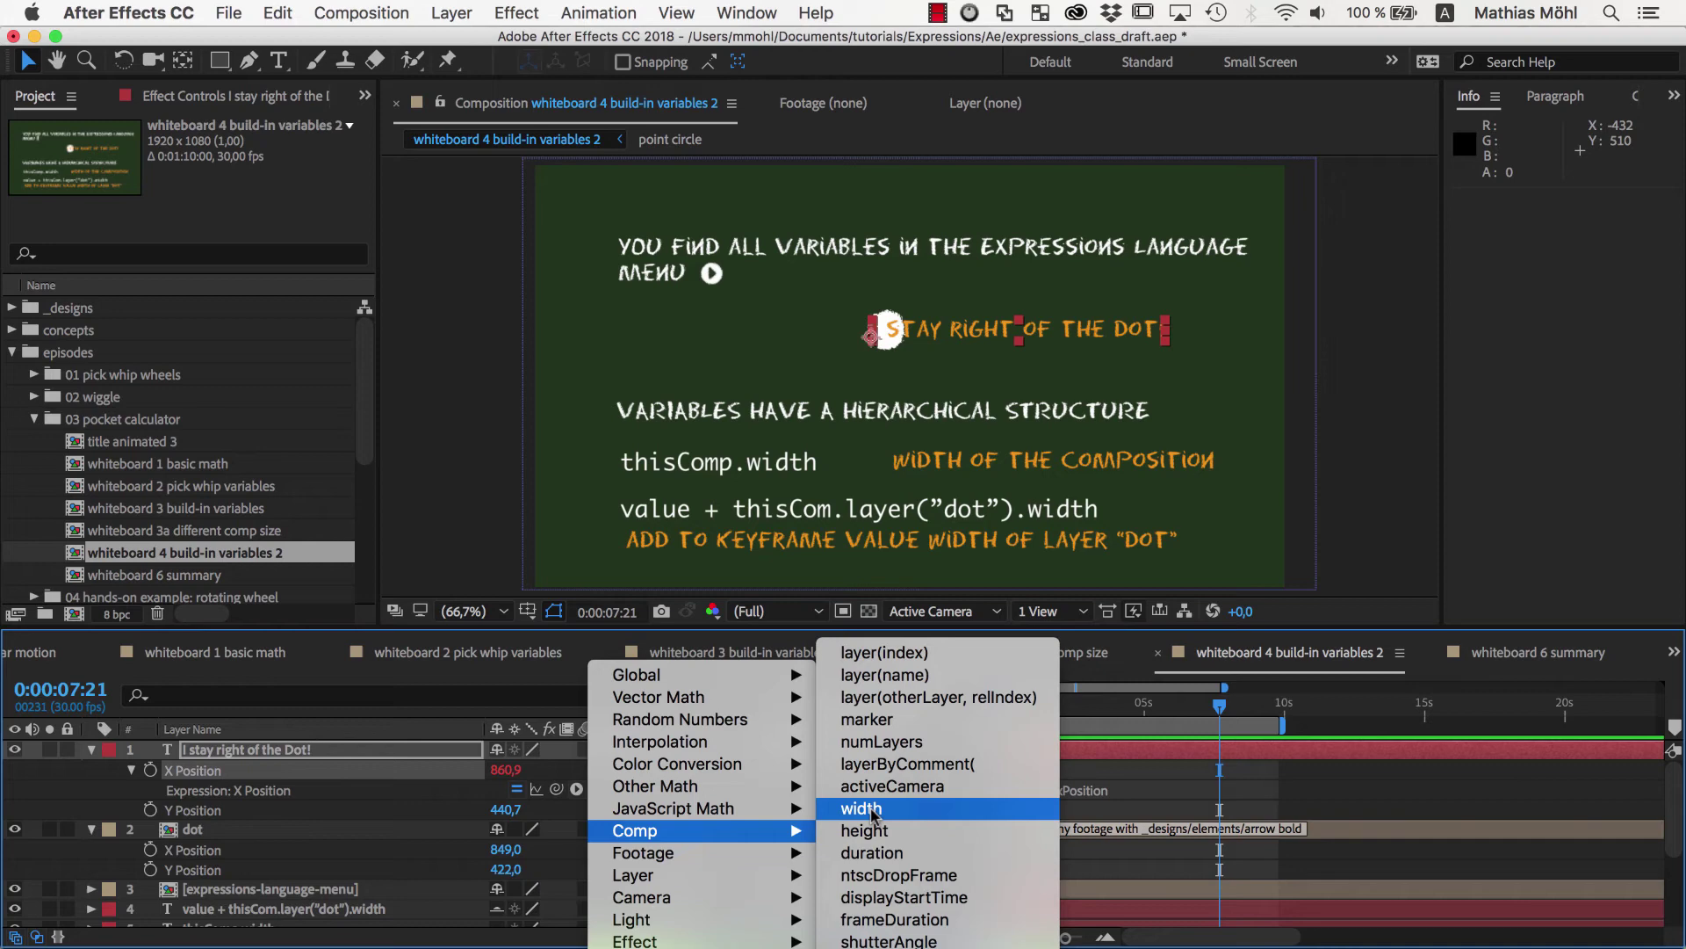
mouse_move(699, 675)
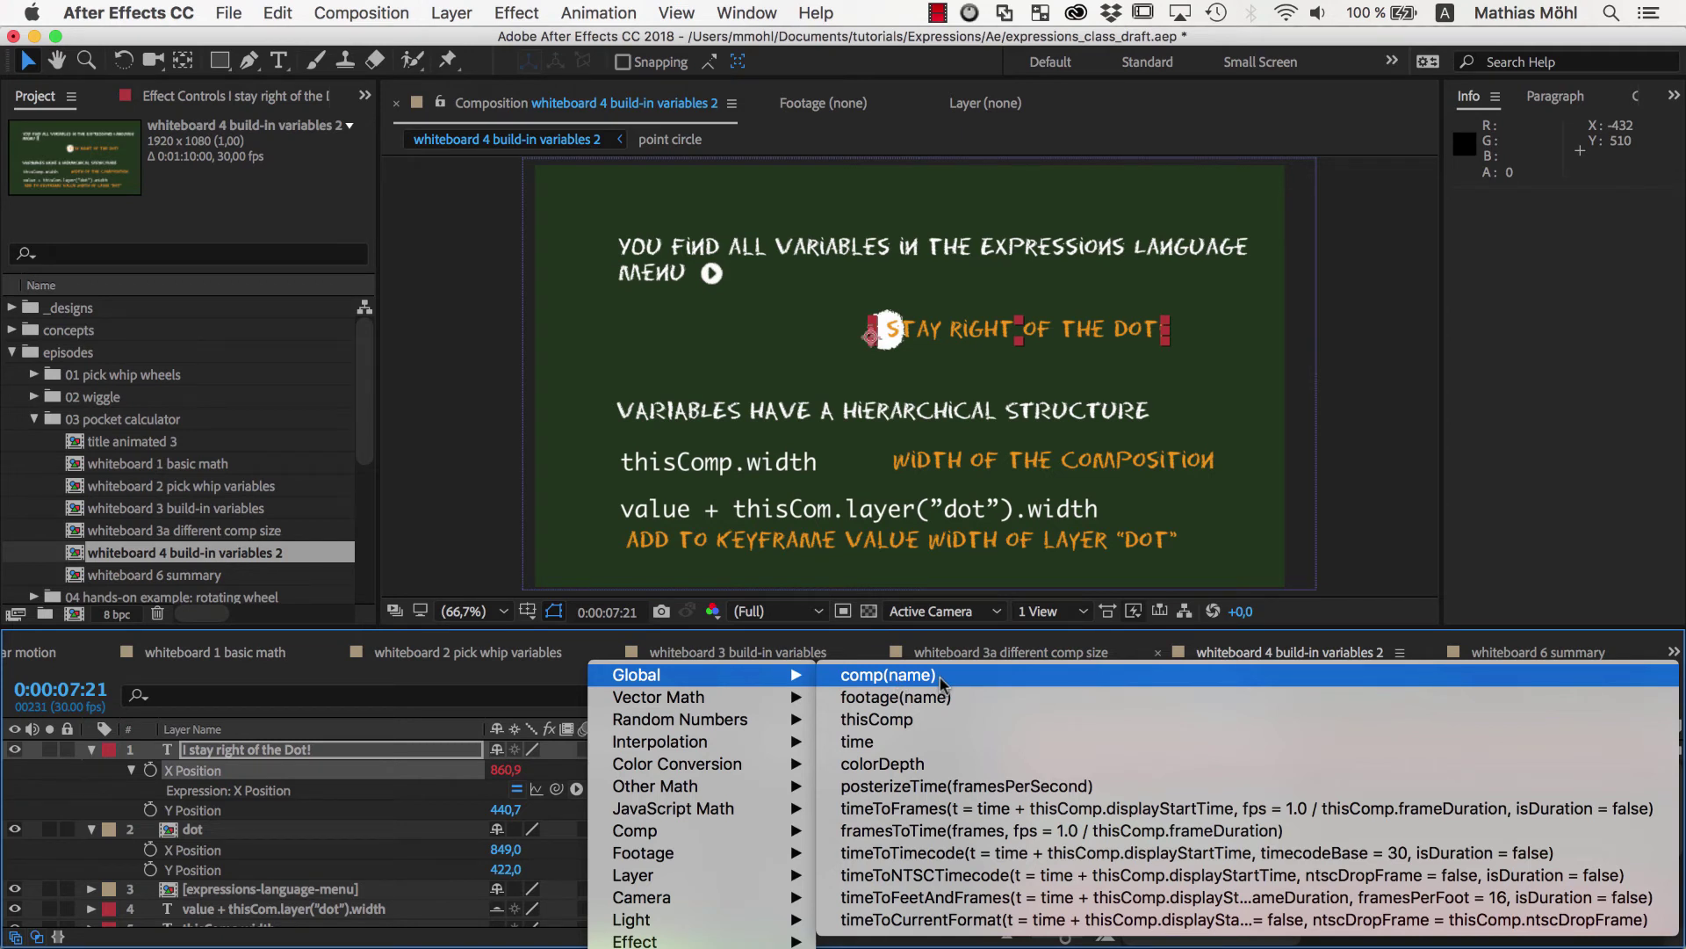
key(Escape)
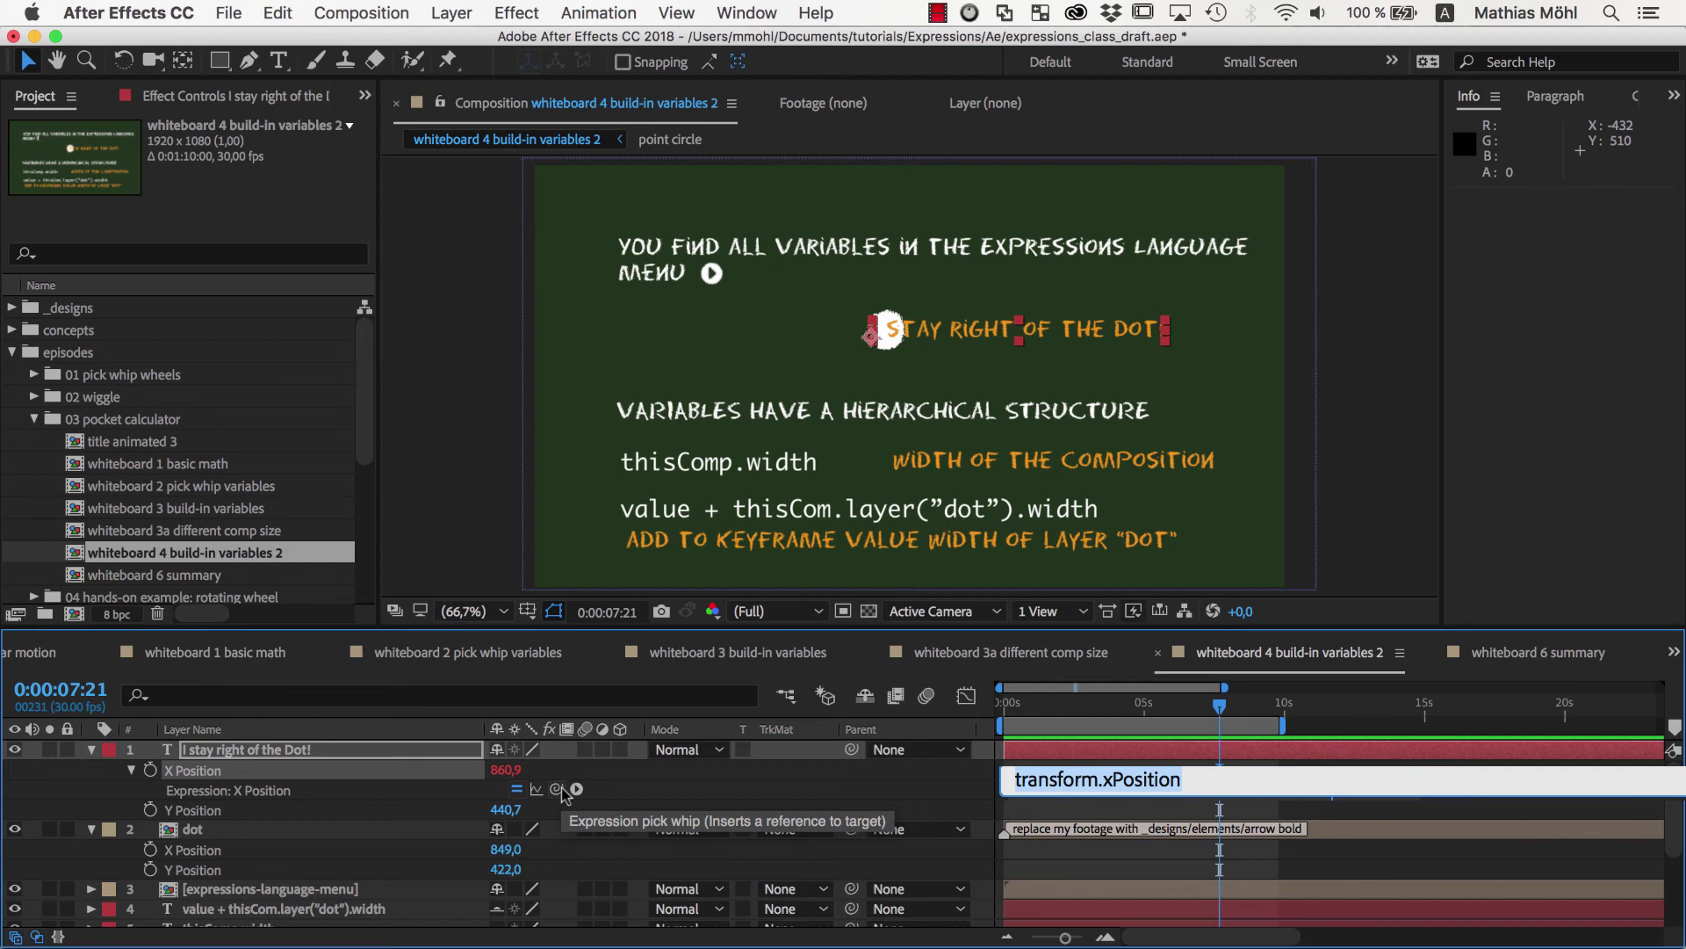
drag(560, 789, 200, 474)
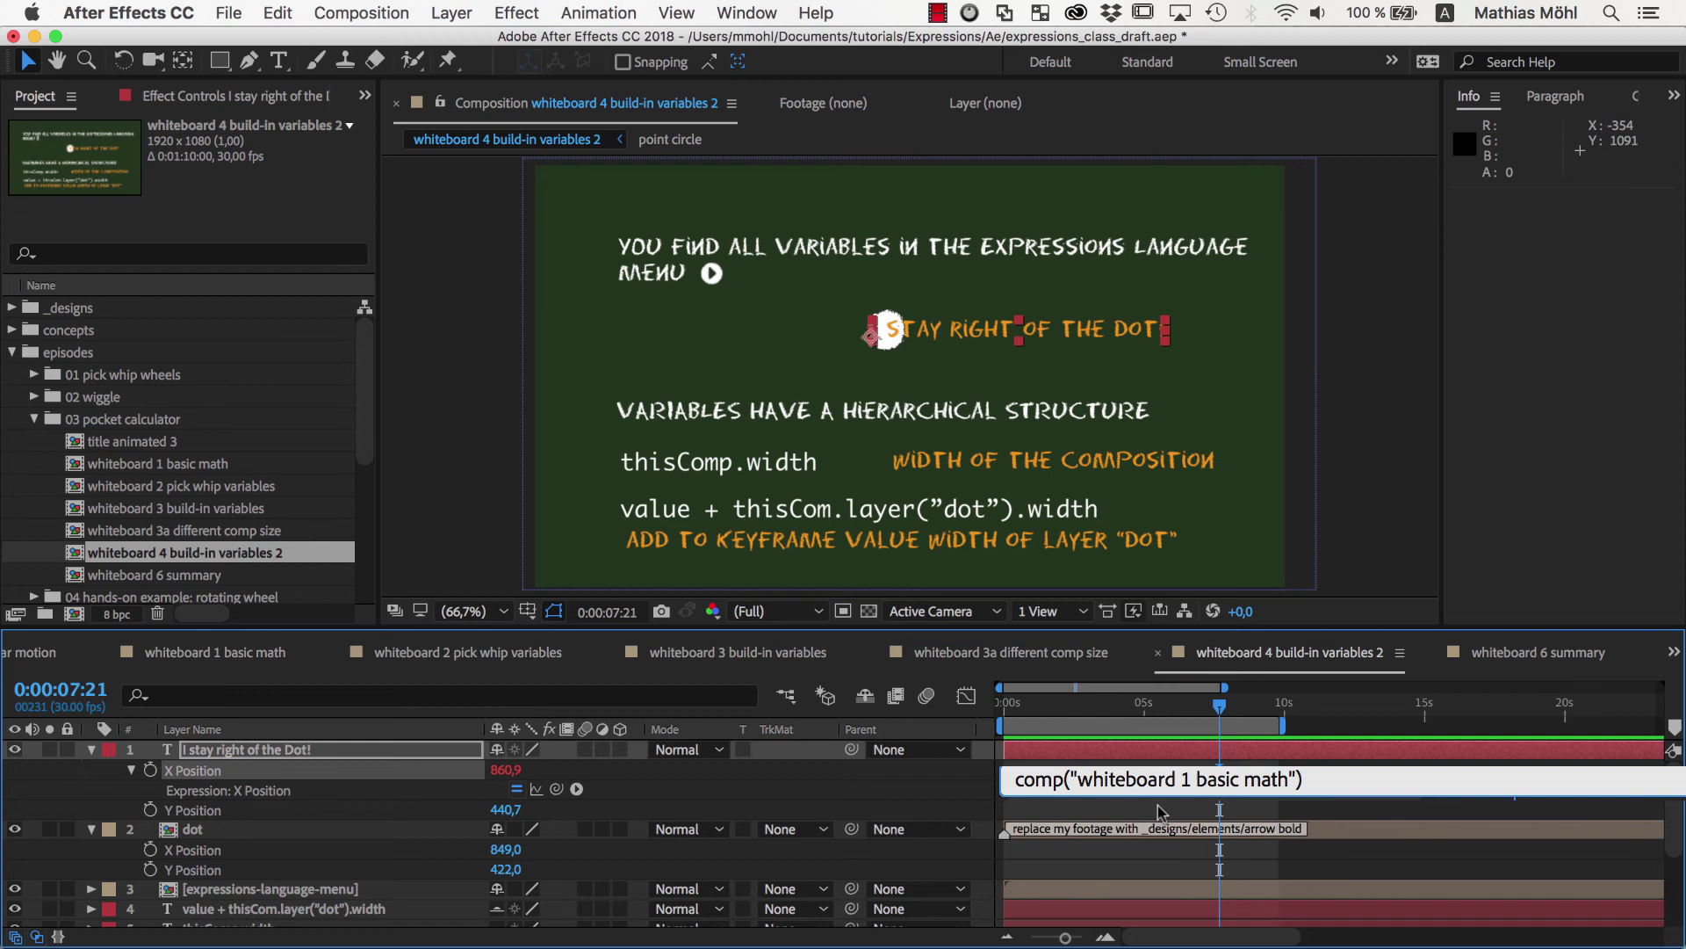
text(.width)
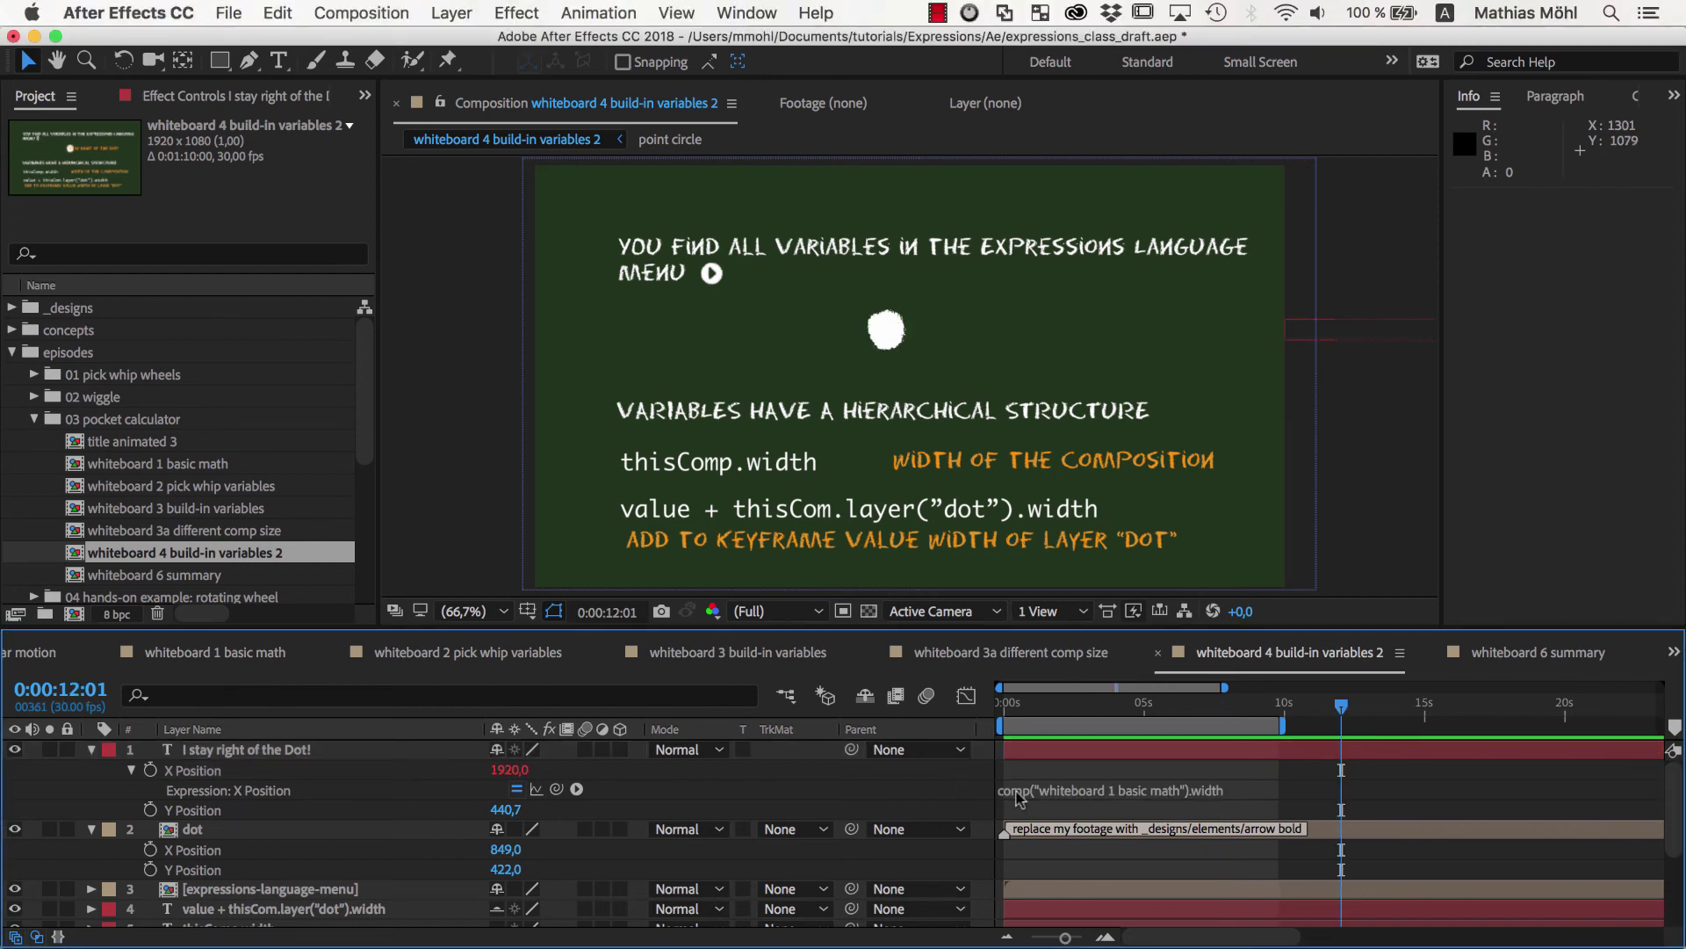
click(1017, 790)
key(BackSpace)
Give the 'I stay right of the Dot!' text X Position the expression value + thisComp.layer("dot").width
click(901, 790)
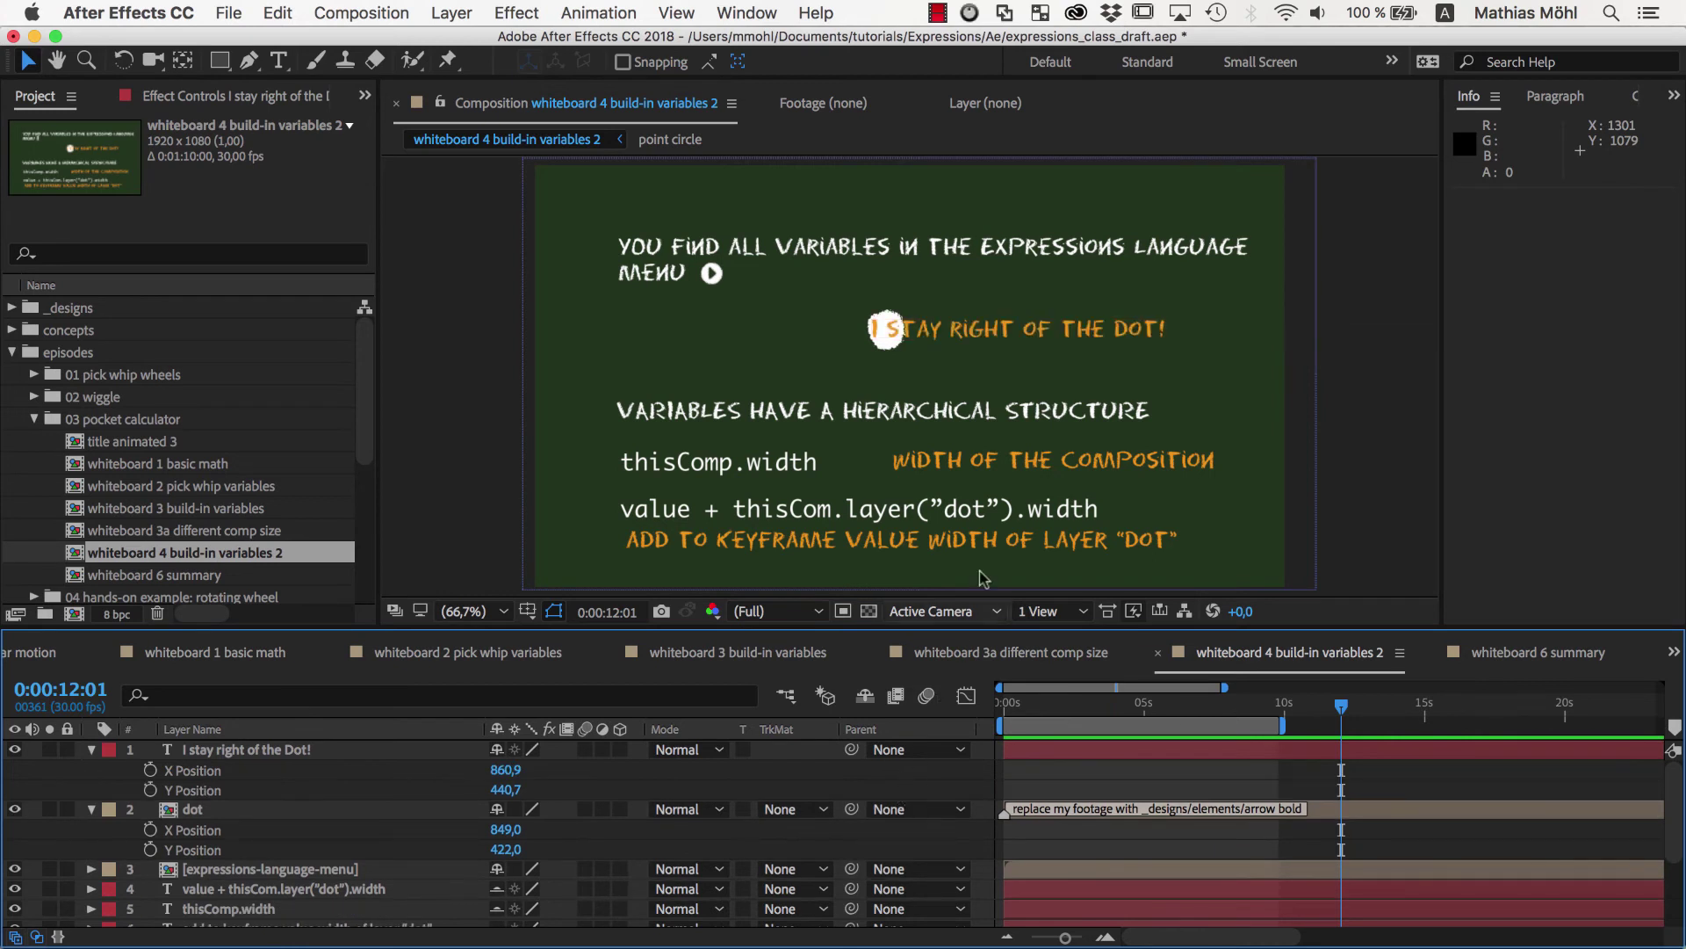
click(1012, 338)
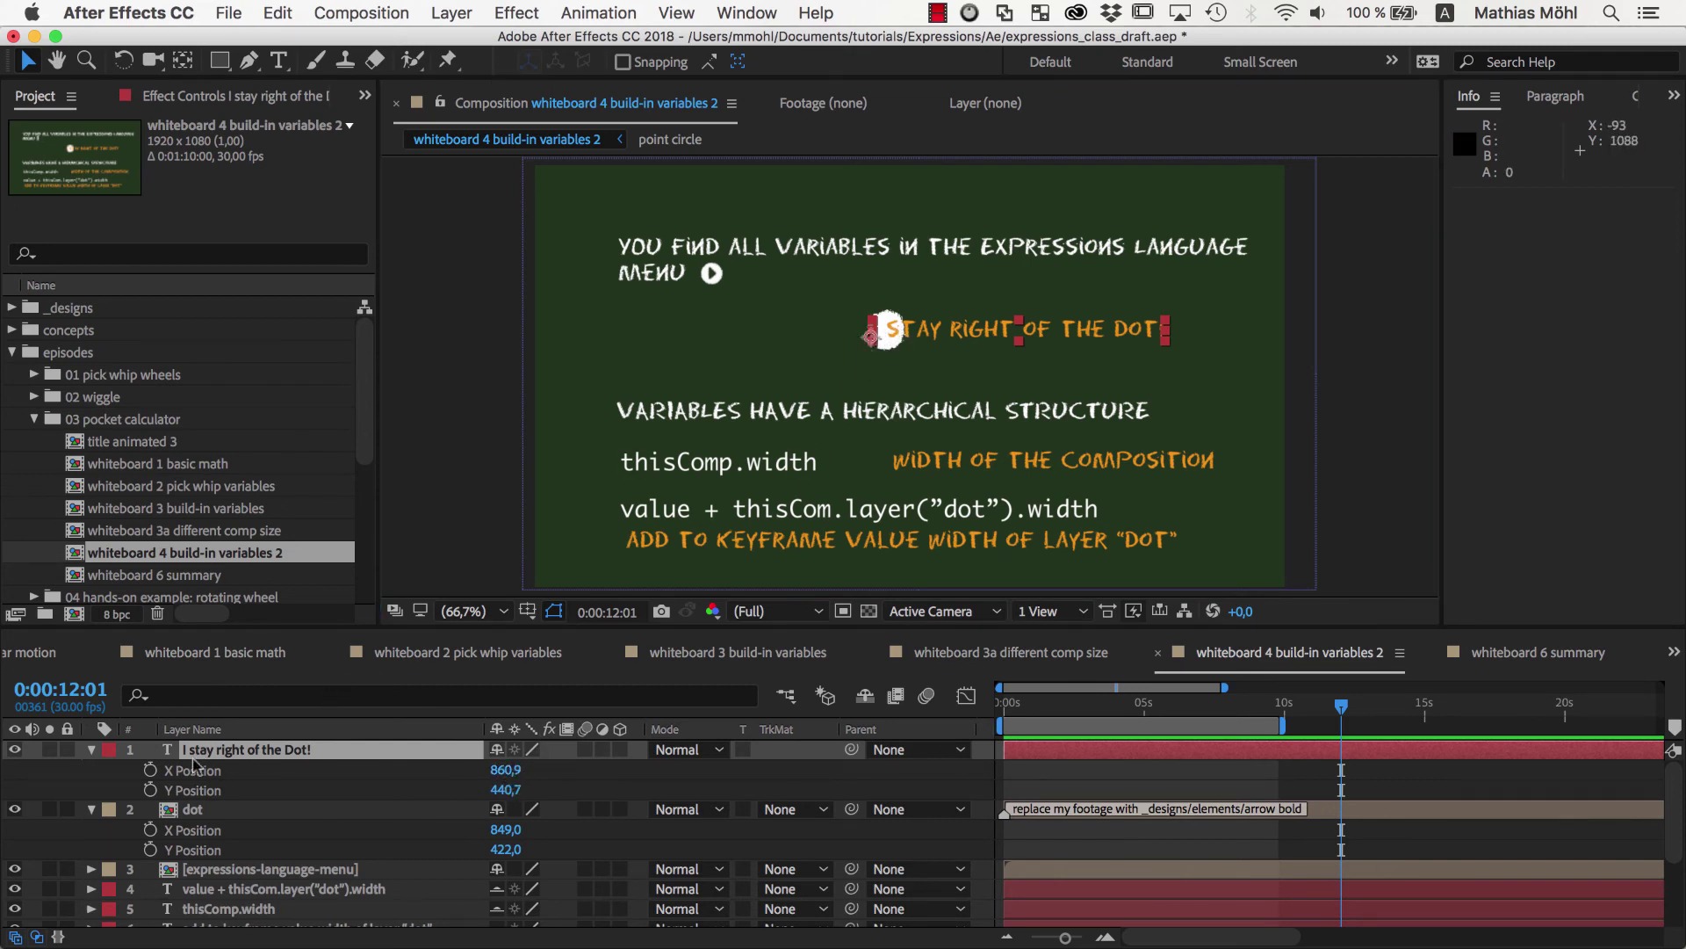
alt+click(152, 770)
text(valu)
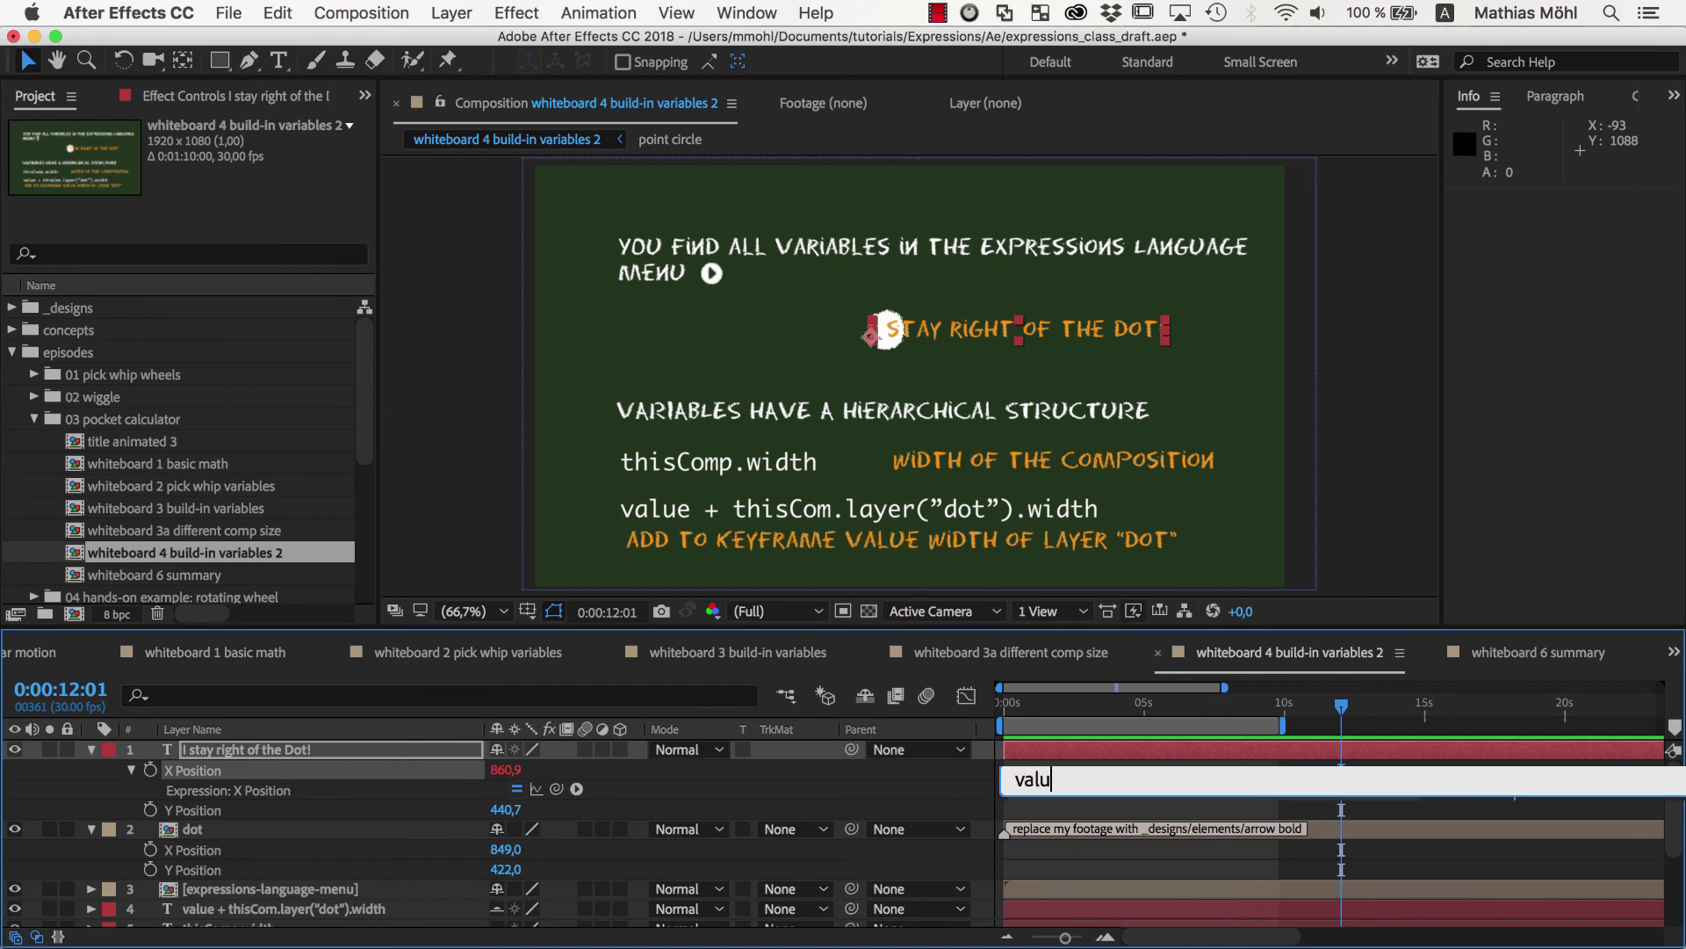
text(e)
text( +)
drag(557, 791, 193, 830)
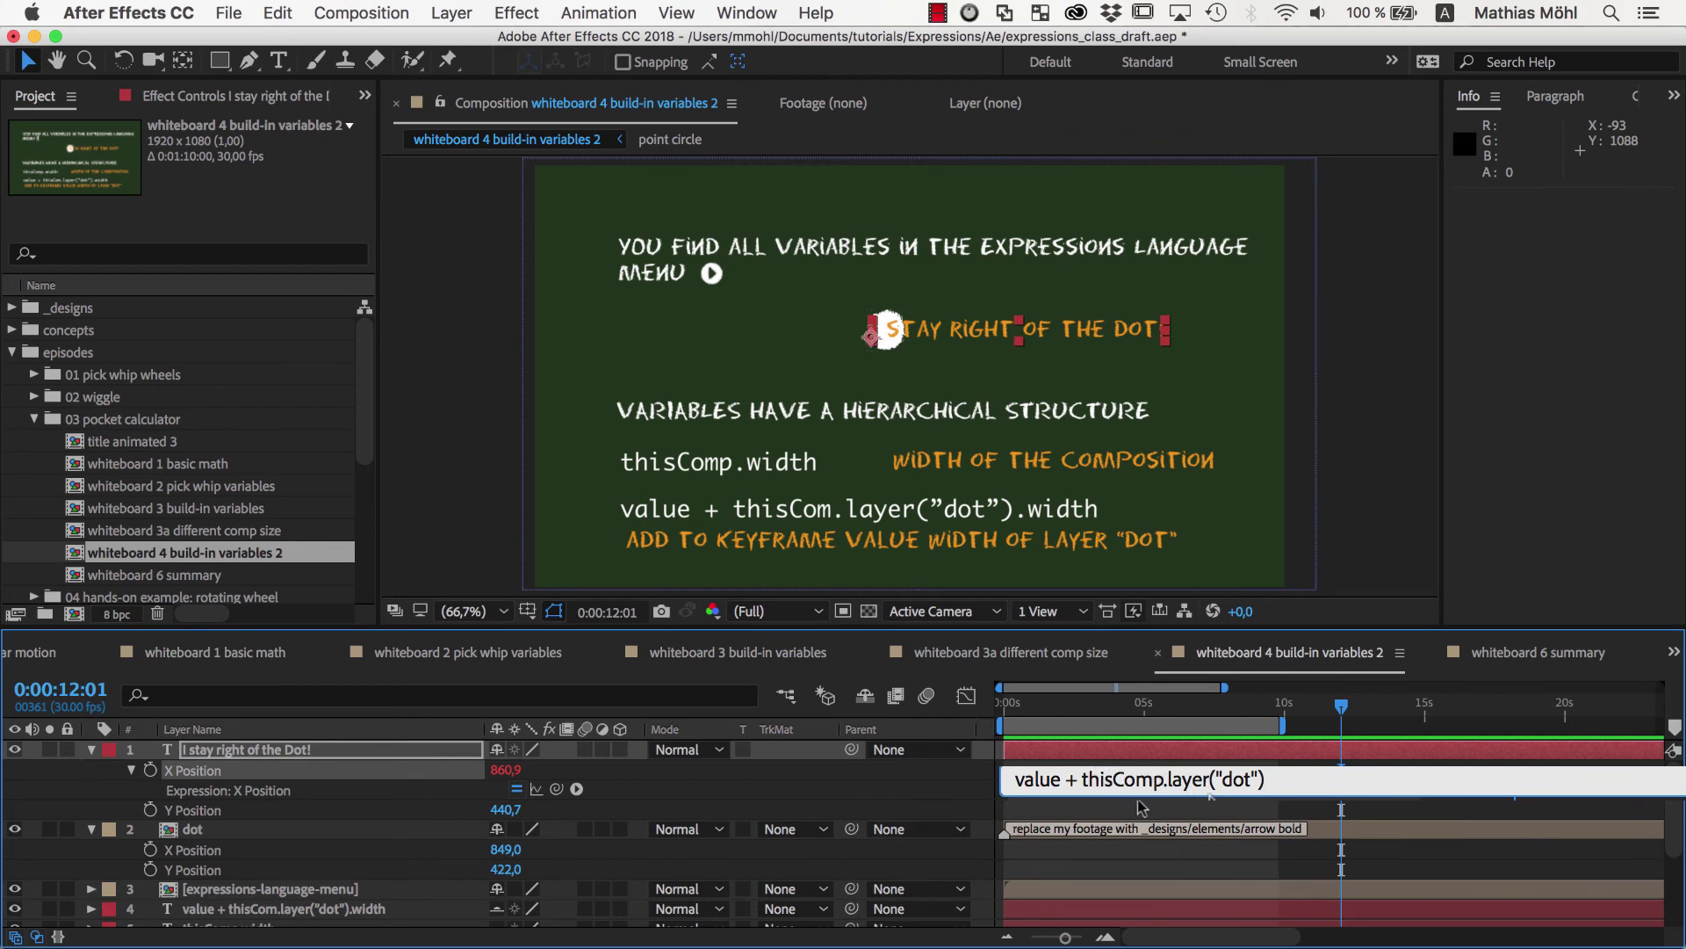
text(.)
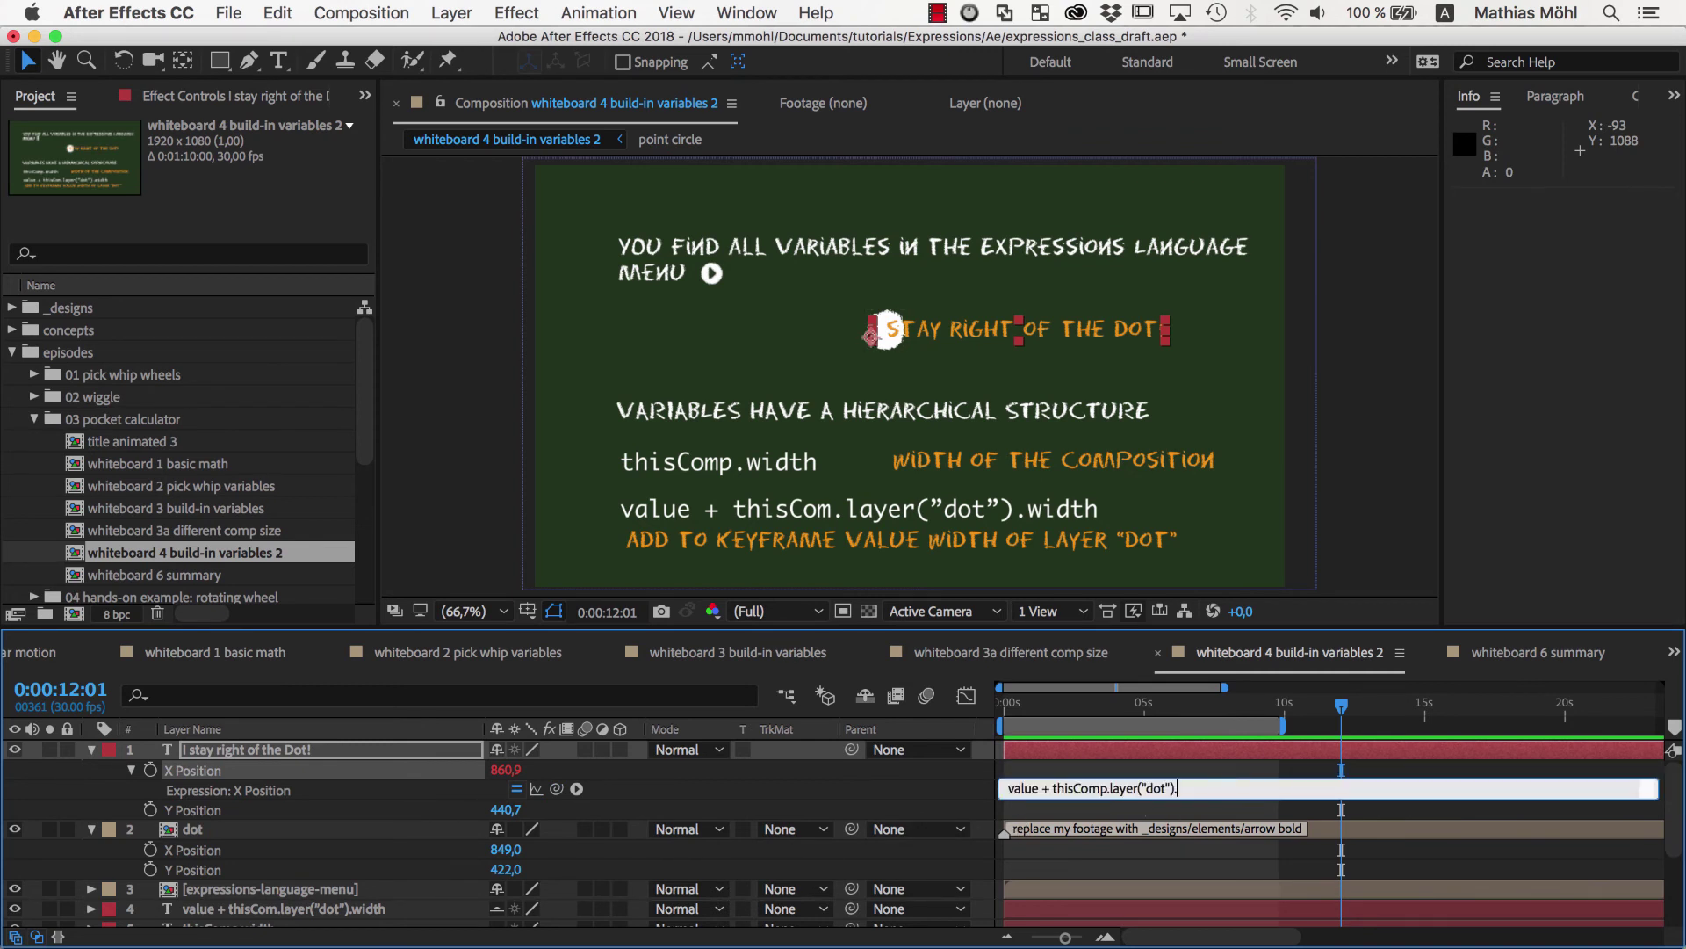
click(575, 791)
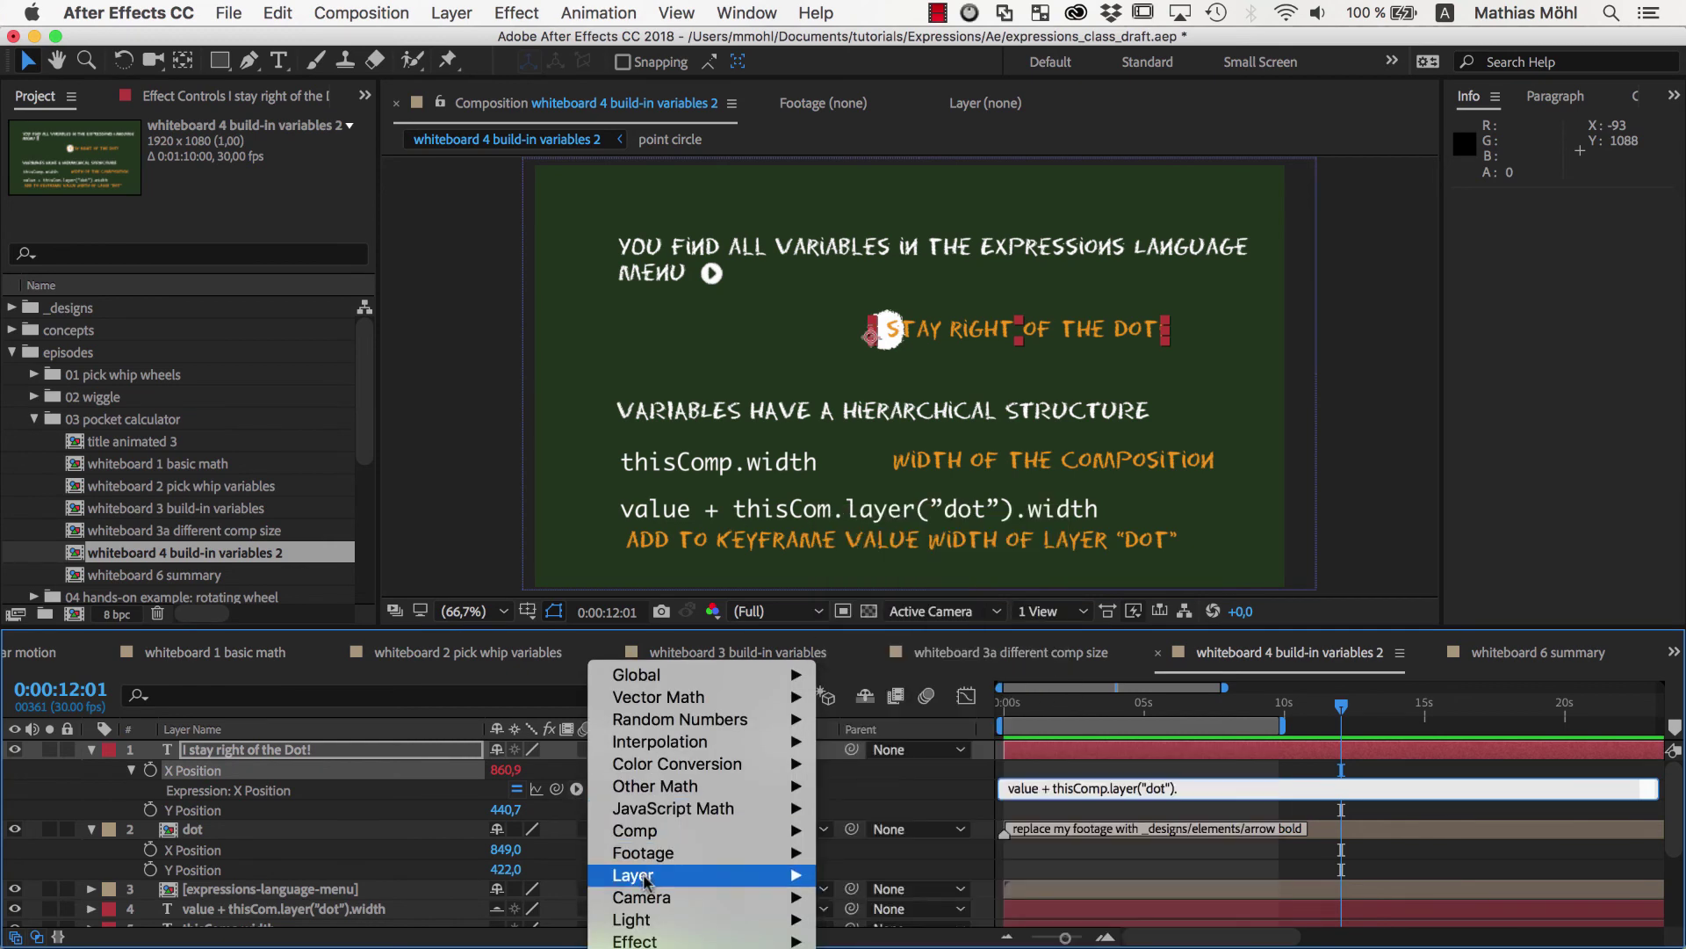
mouse_move(699, 876)
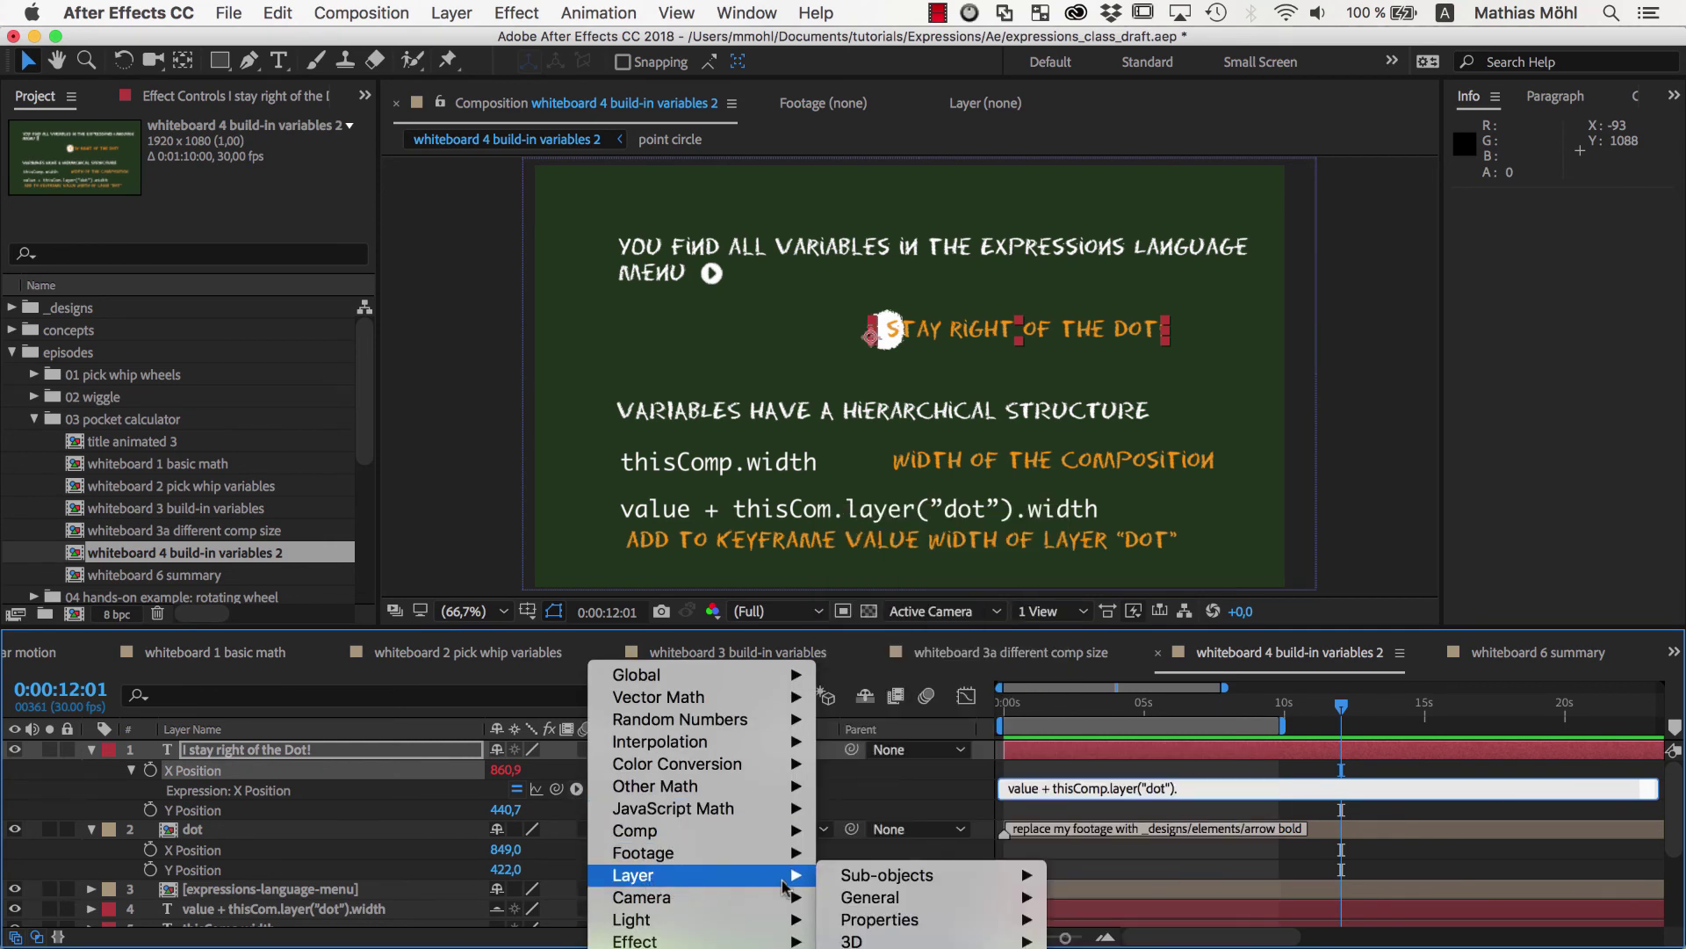
mouse_move(869, 897)
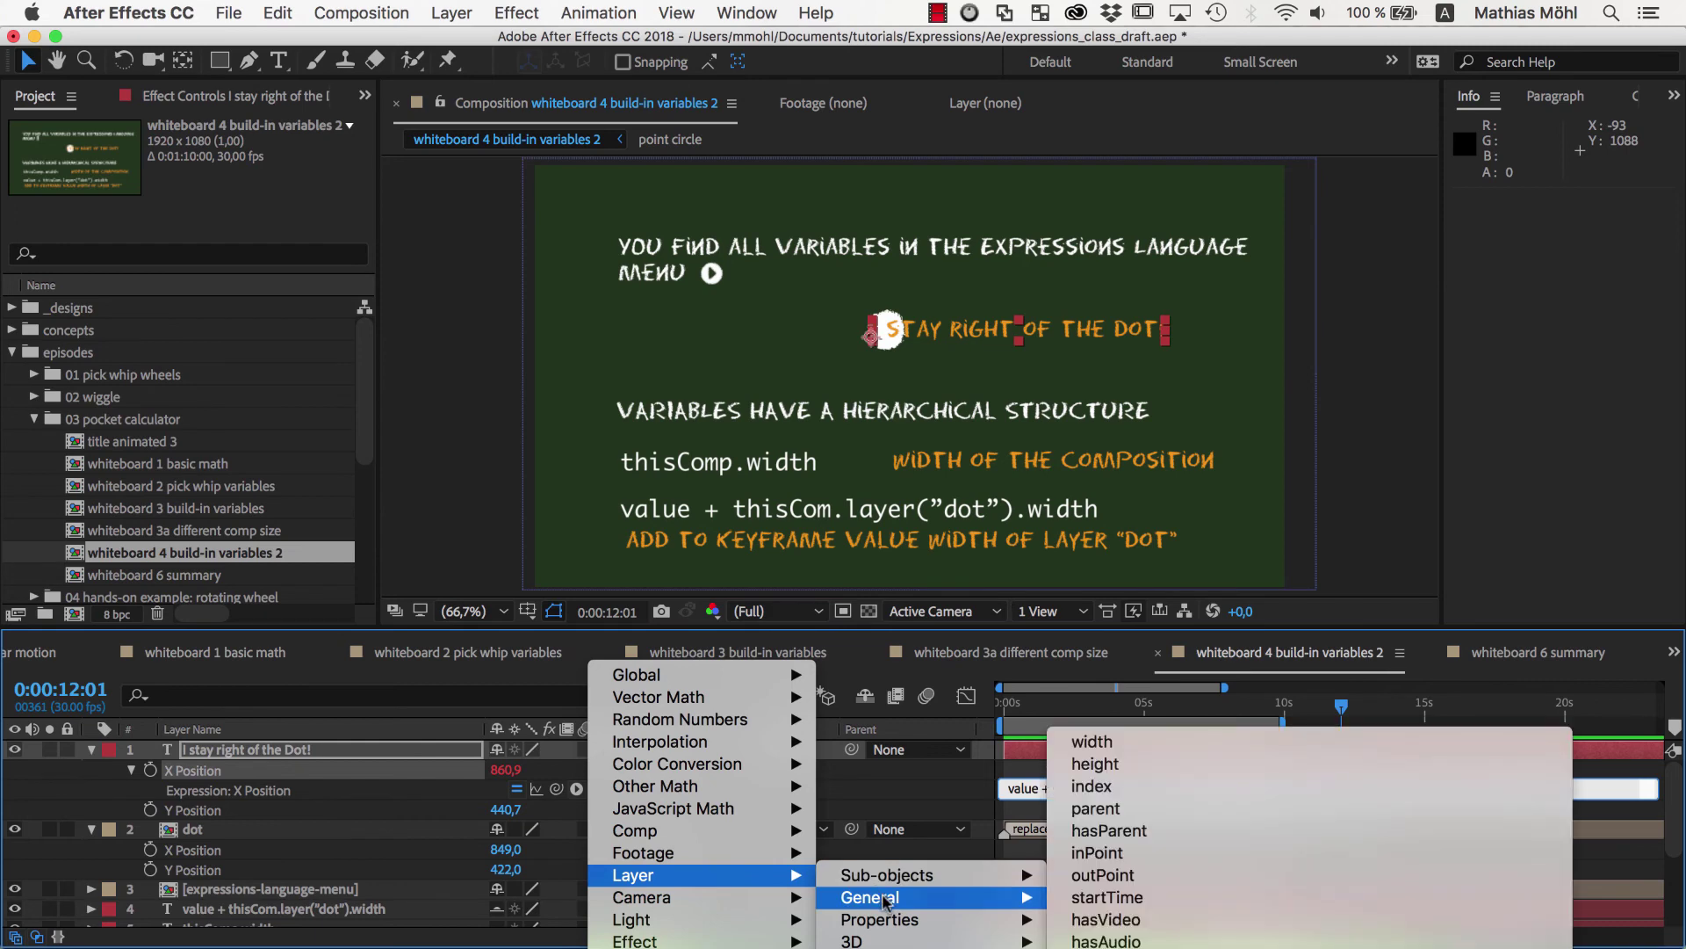
click(1092, 742)
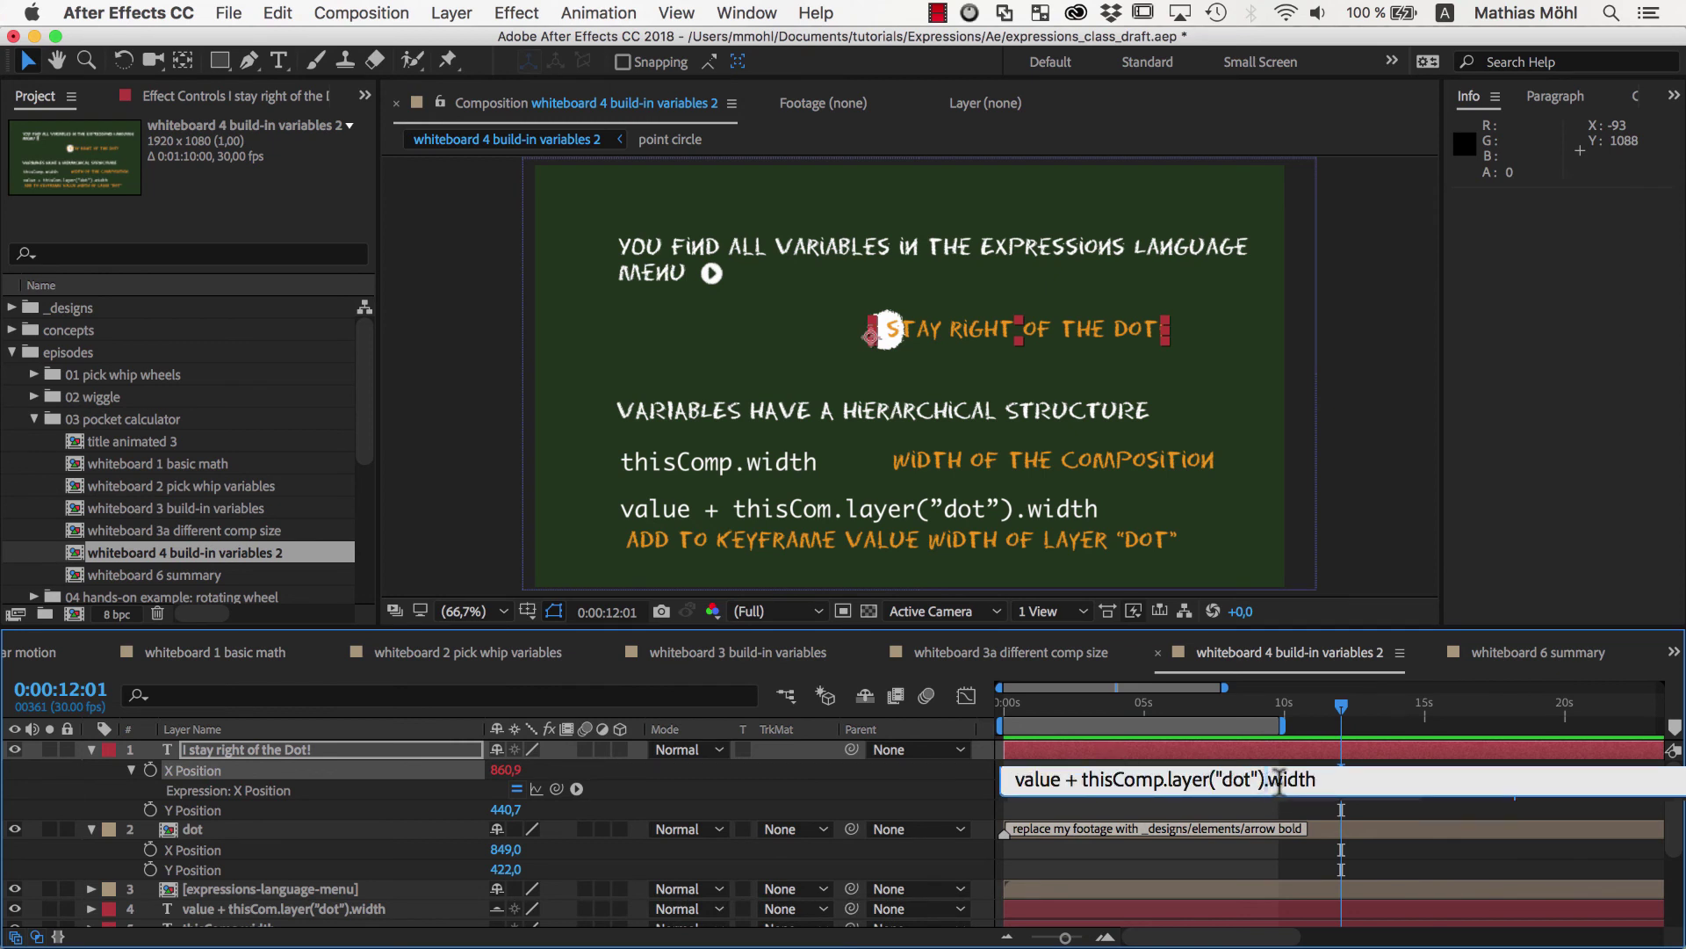
click(942, 800)
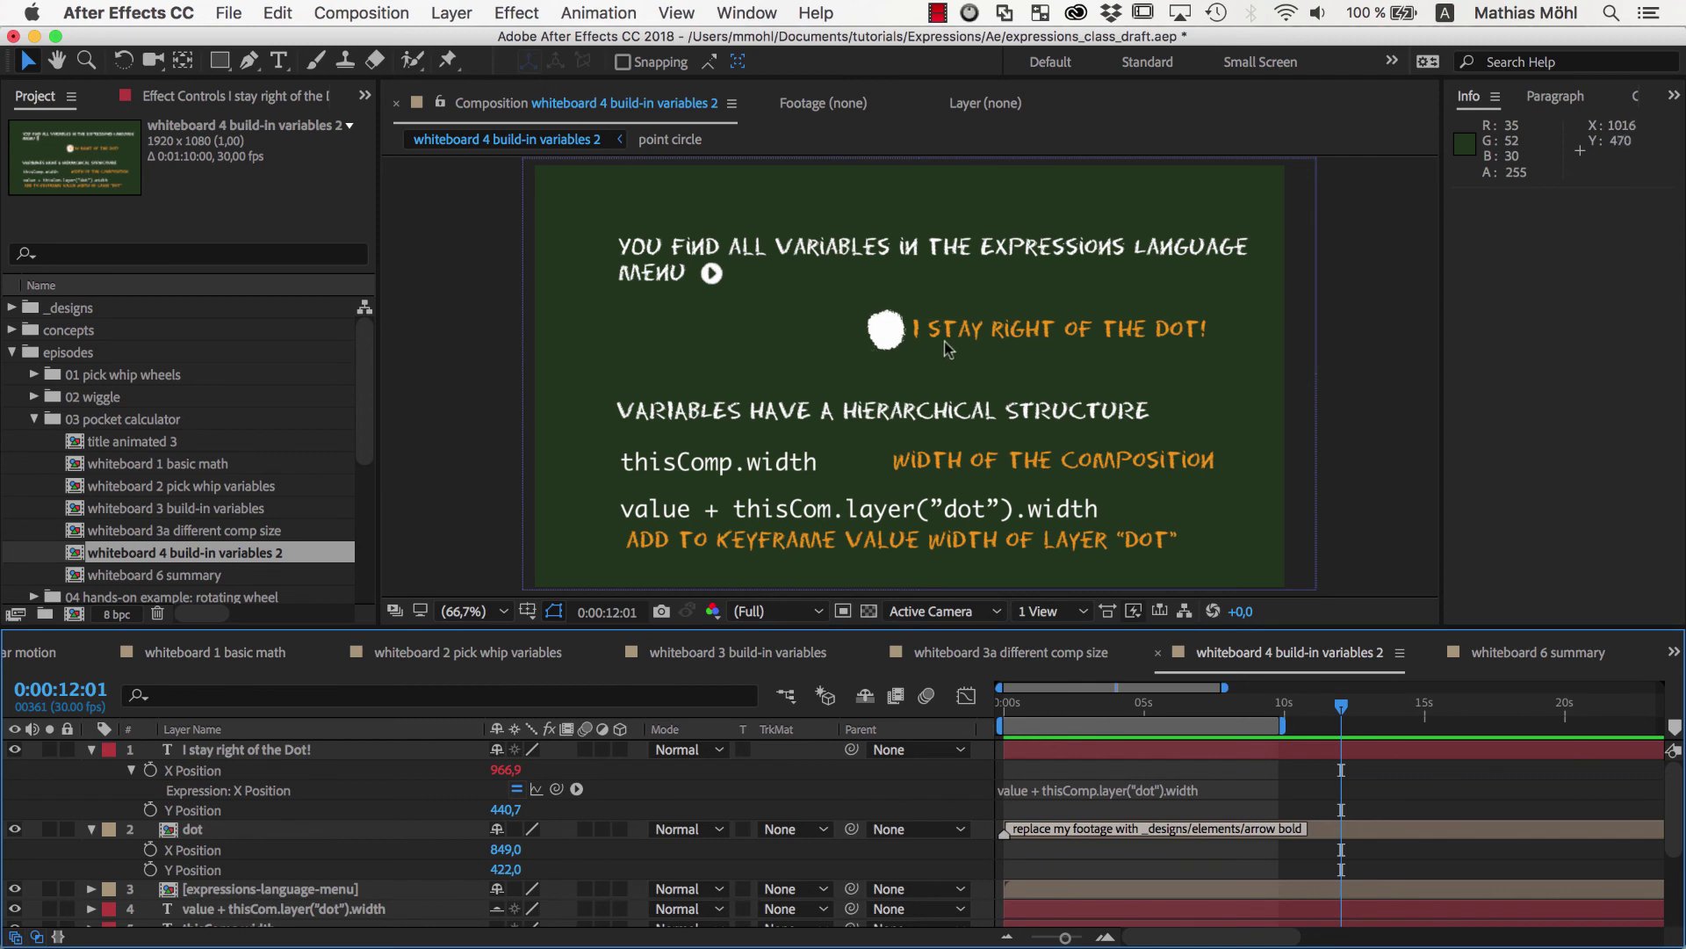
Replace the dot layer's source with arrow bold
click(887, 333)
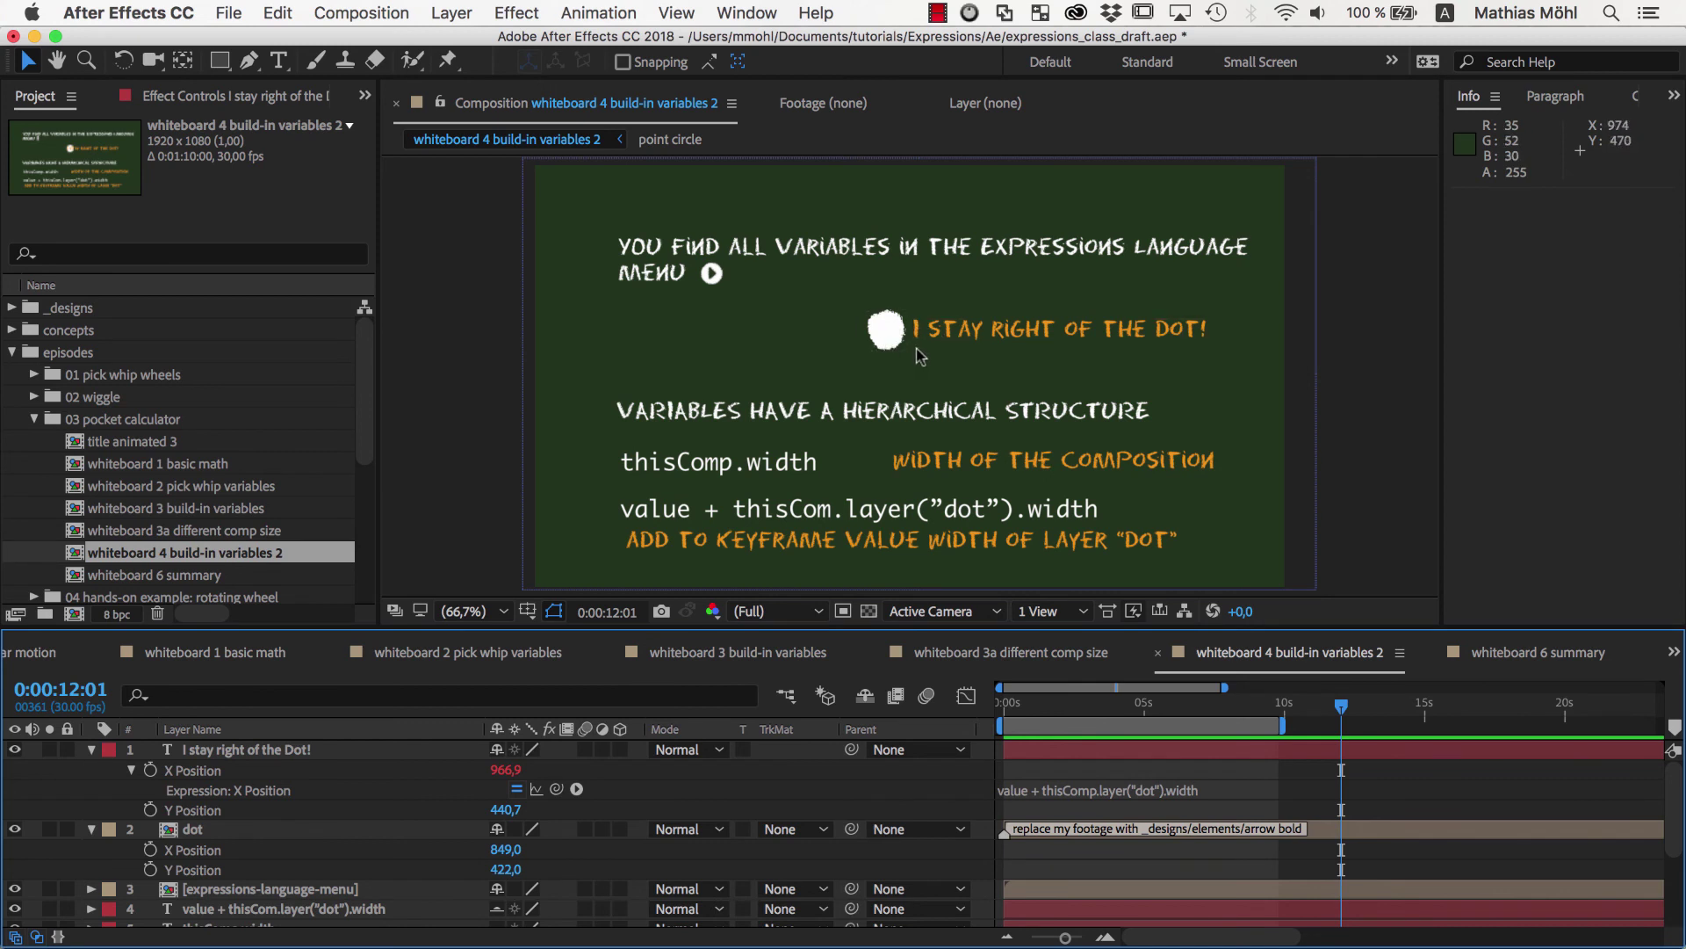
click(202, 830)
drag(99, 339, 219, 834)
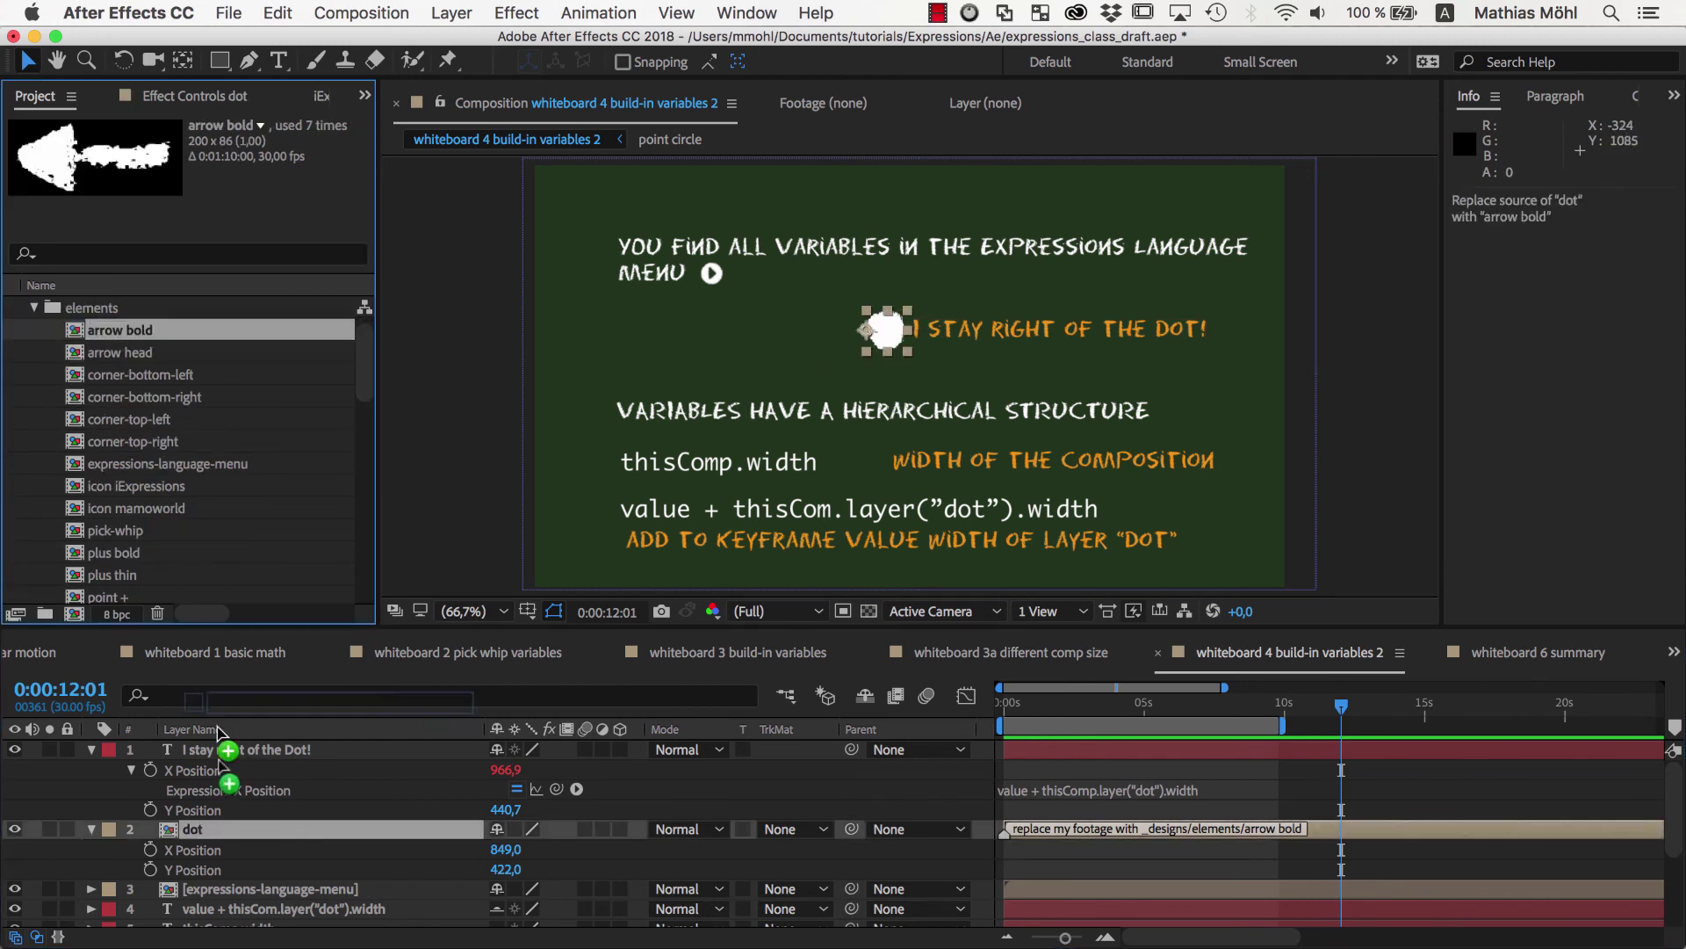